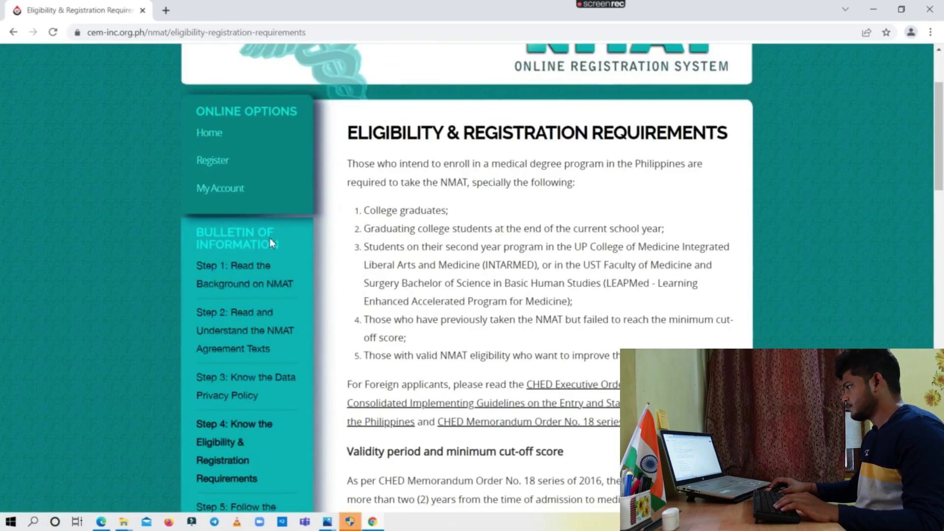
click(211, 164)
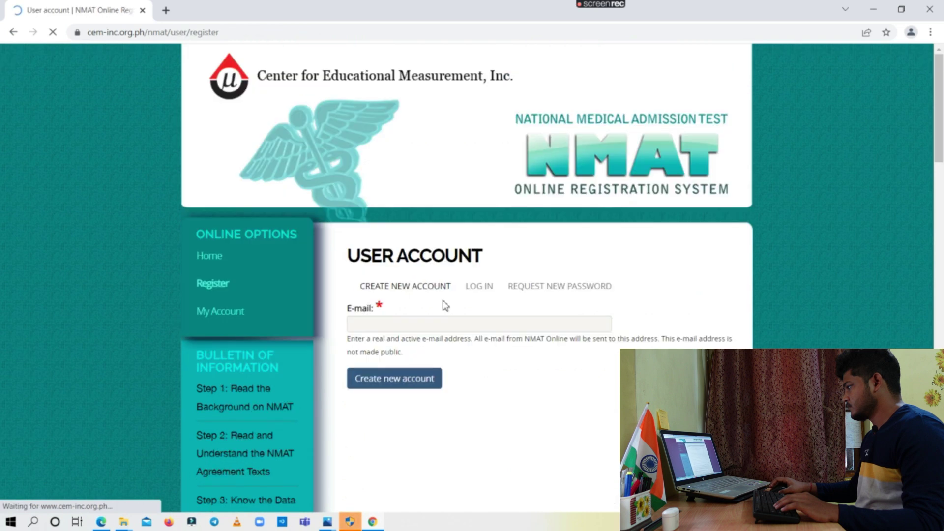
click(14, 33)
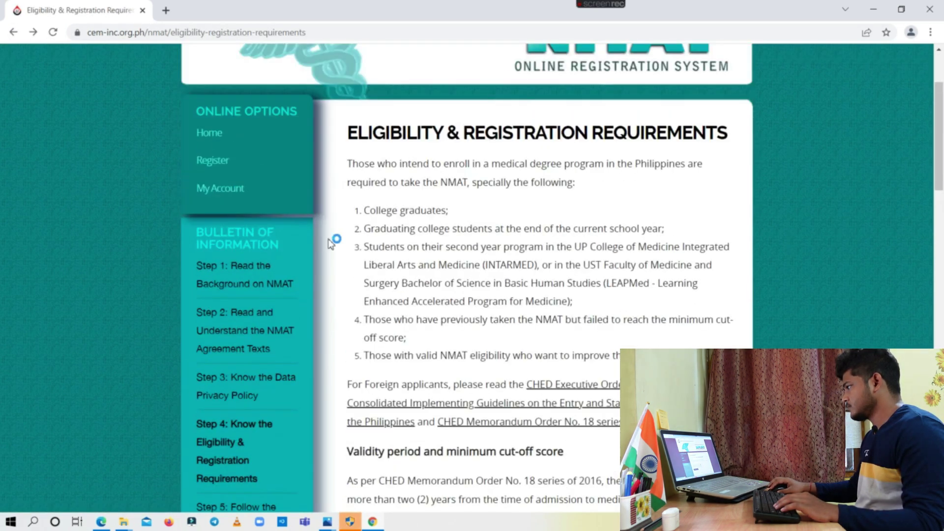
scroll(333, 238, up, 3)
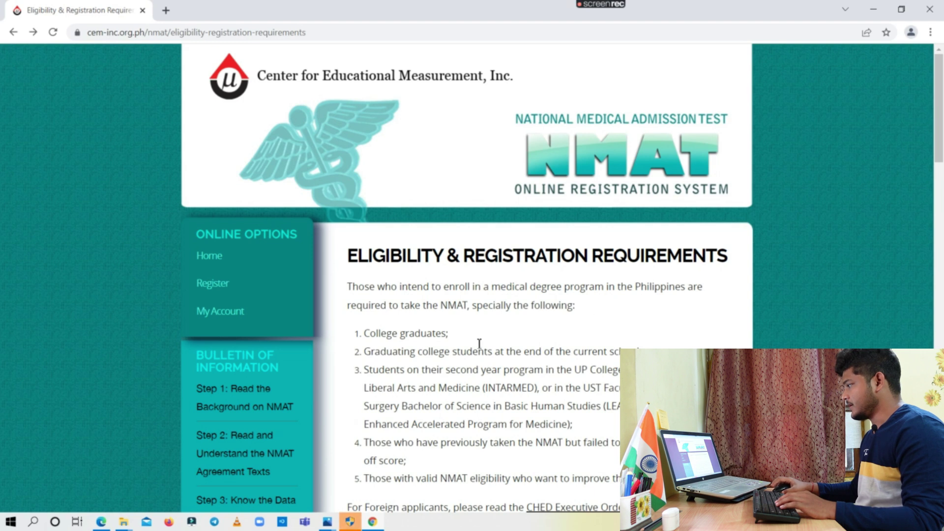
scroll(479, 343, down, 2)
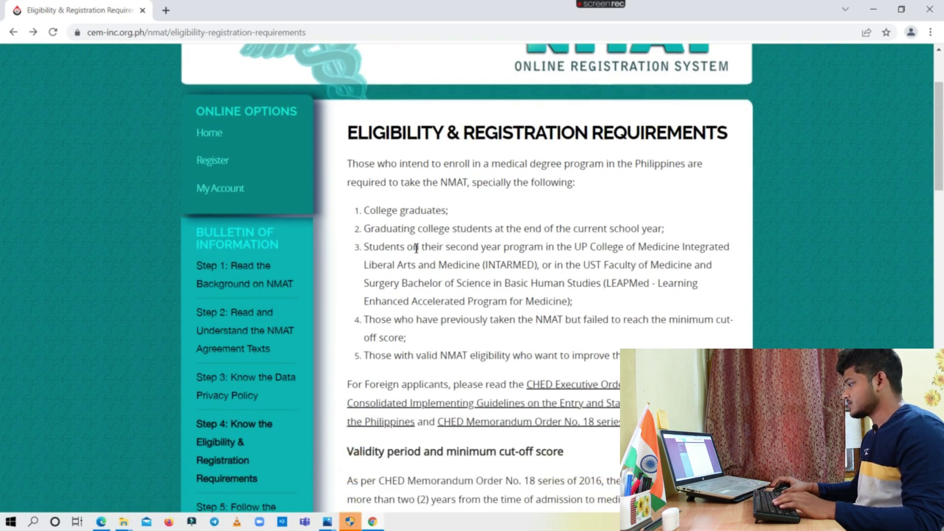
scroll(418, 247, up, 2)
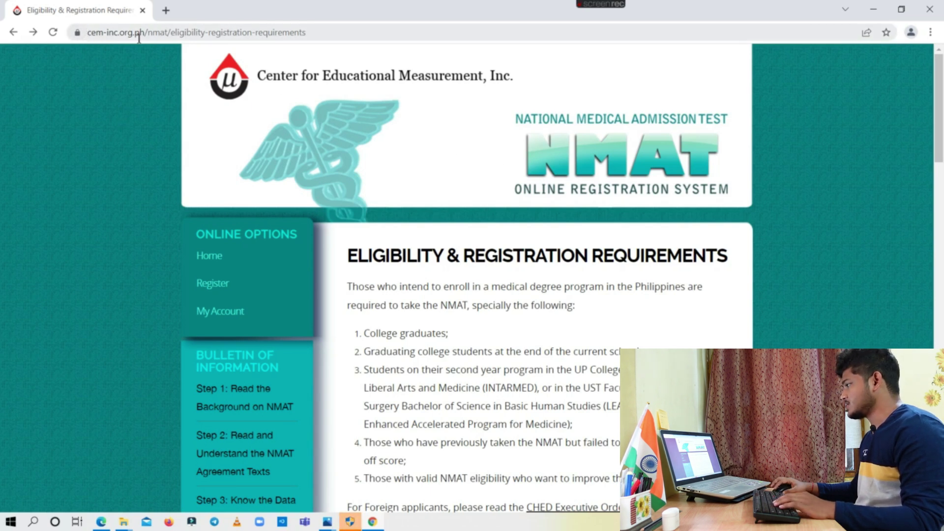
mouse_move(146, 34)
mouse_down()
mouse_move(95, 36)
mouse_move(129, 37)
mouse_up()
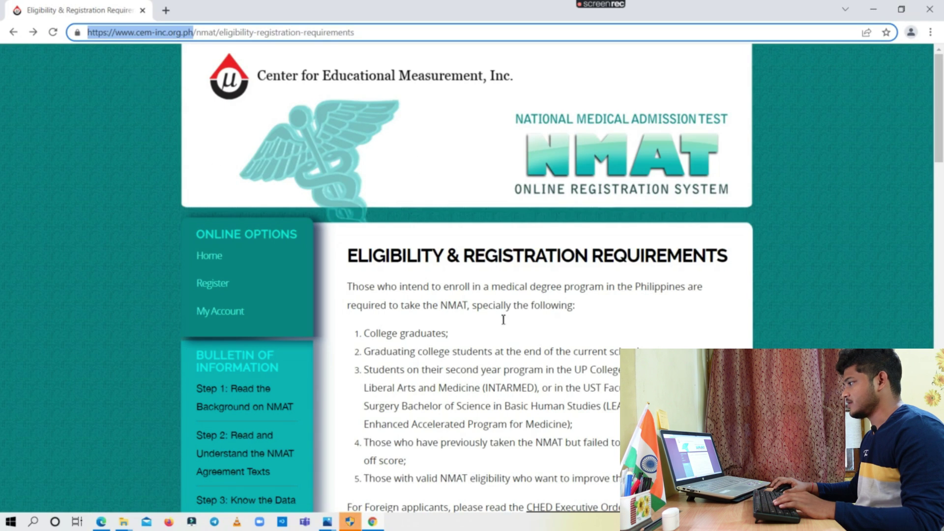
click(138, 91)
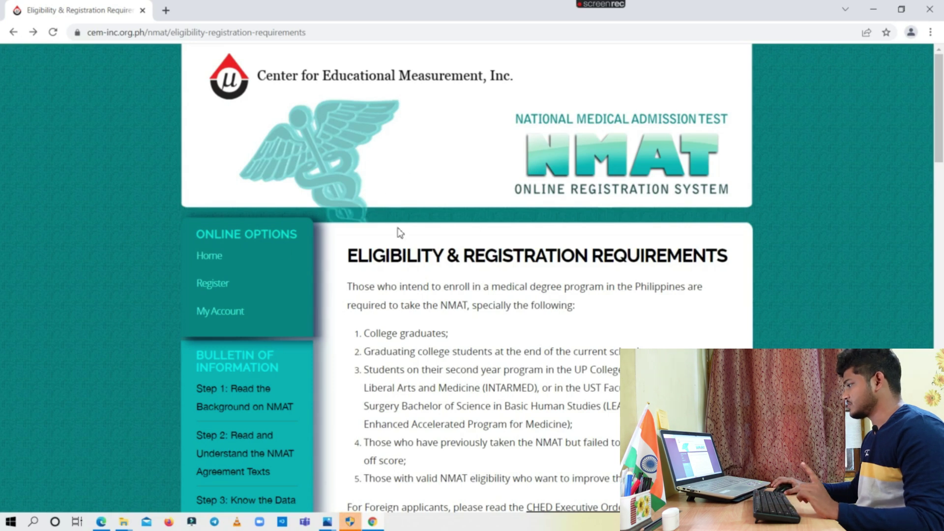
scroll(476, 248, down, 3)
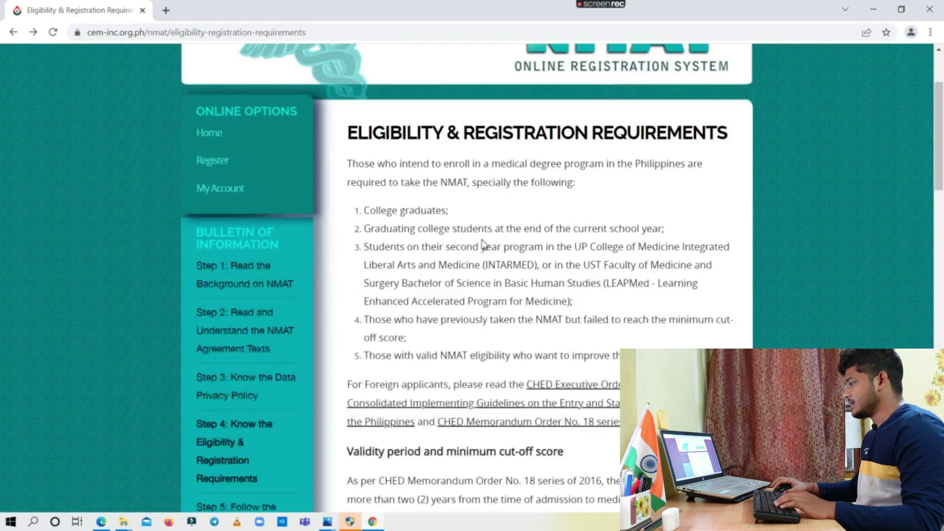
scroll(483, 245, up, 3)
click(229, 285)
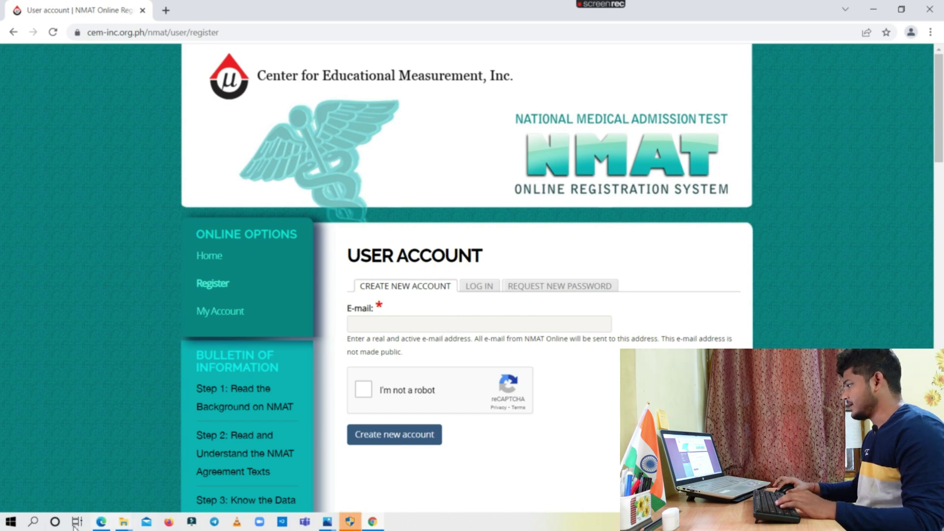
Register a new NMAT account with the applicant's Gmail address after passing the not-a-robot check
click(99, 524)
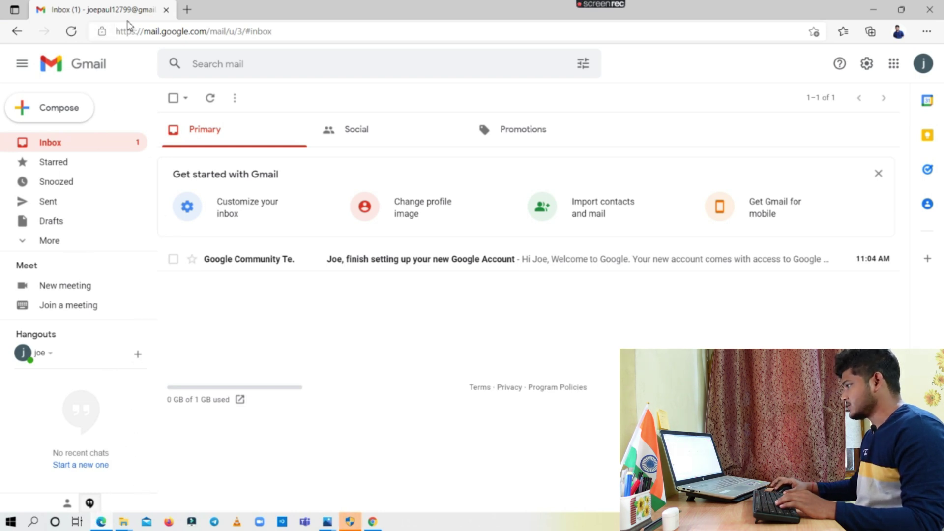
click(372, 523)
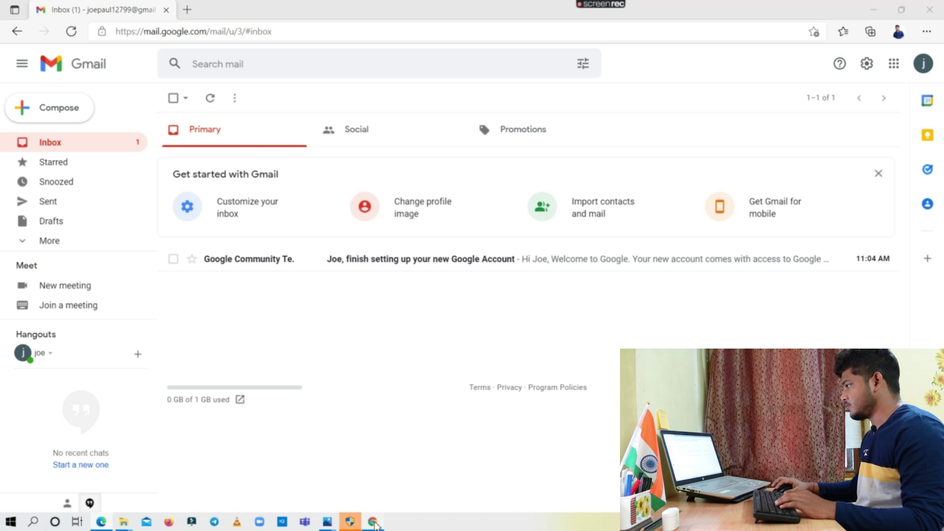
click(397, 328)
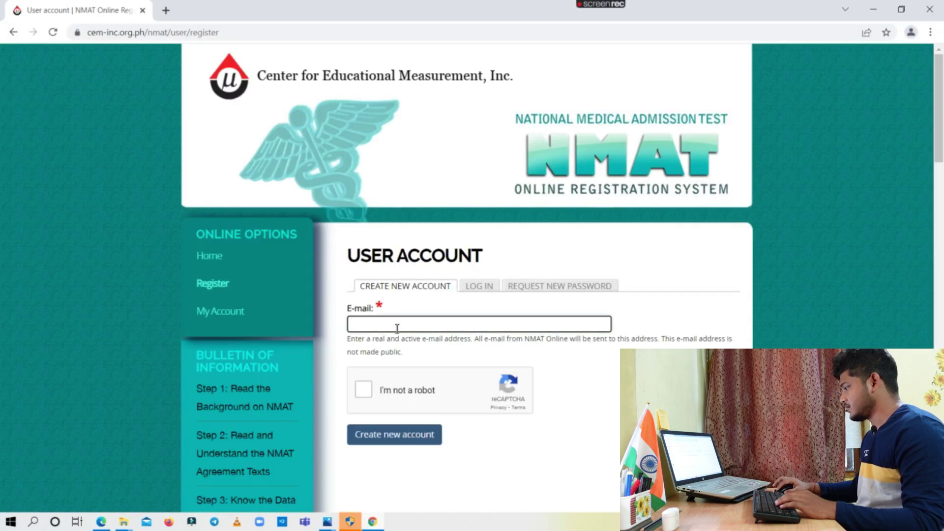
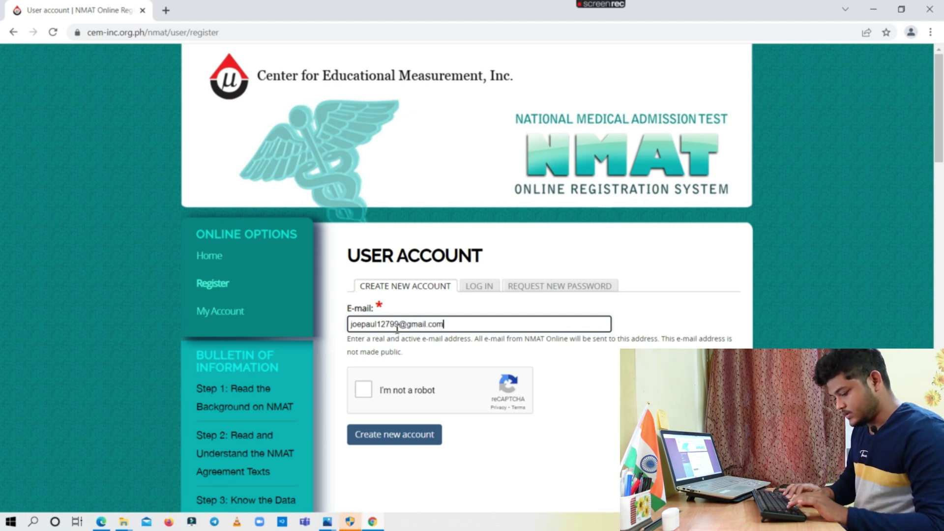
click(367, 391)
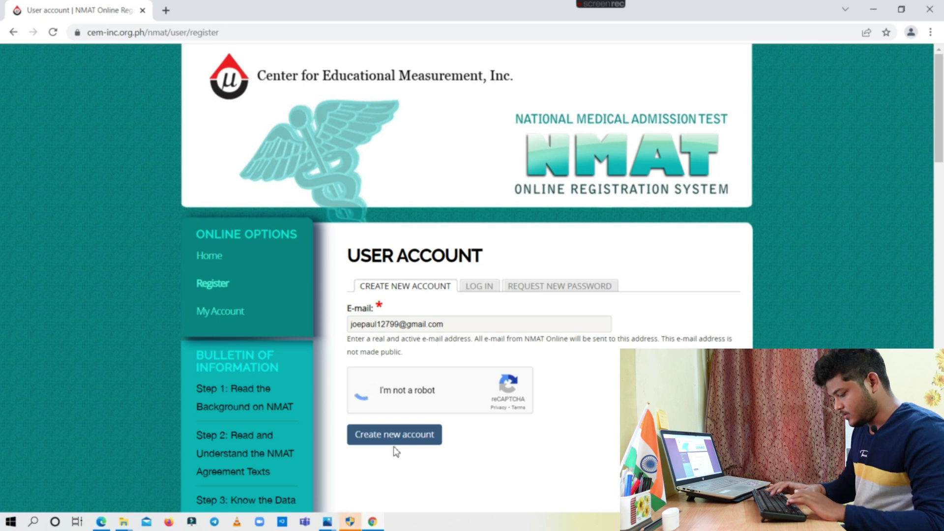
click(405, 436)
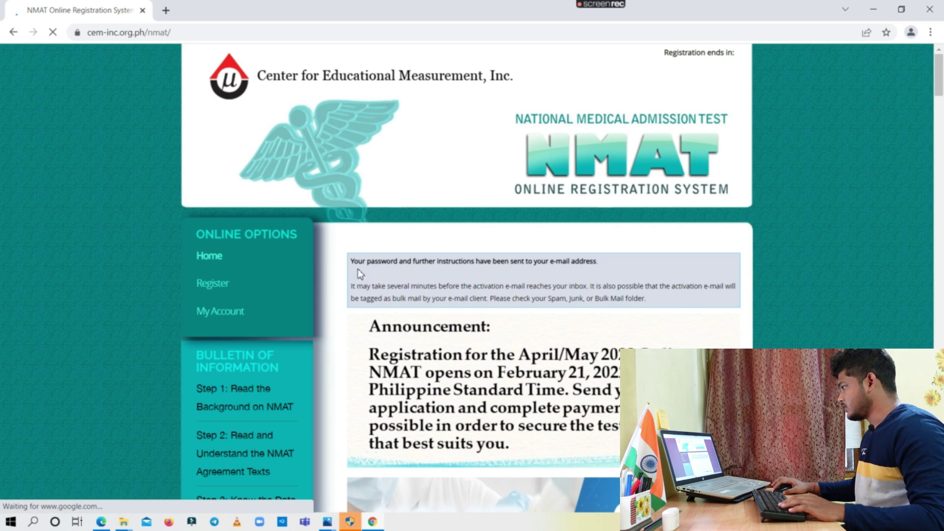
Open the CEM account e-mail in Gmail, confirm the address, and follow the one-time login link
drag(363, 263, 601, 270)
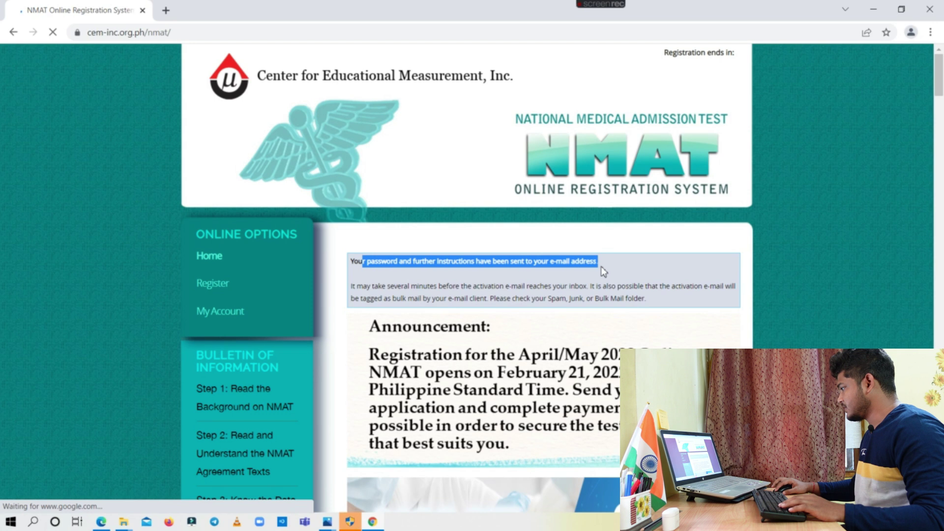
click(585, 279)
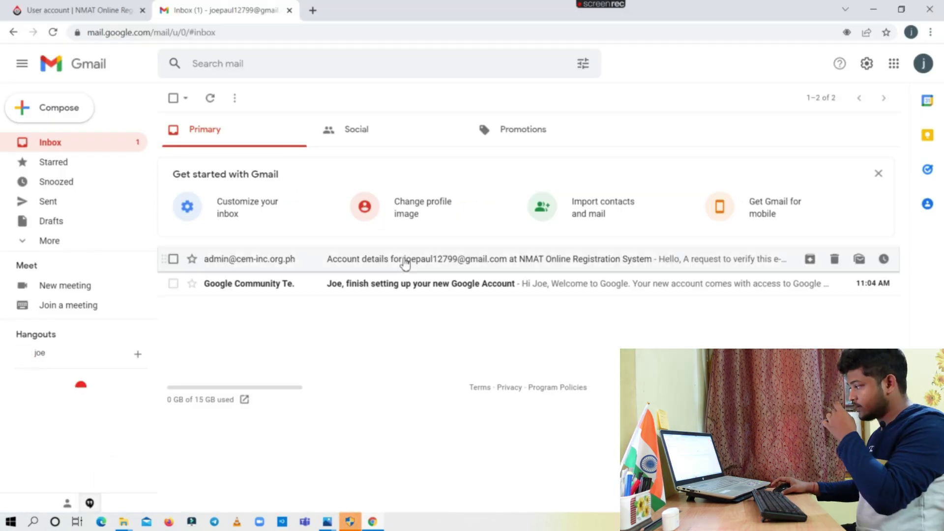
click(405, 260)
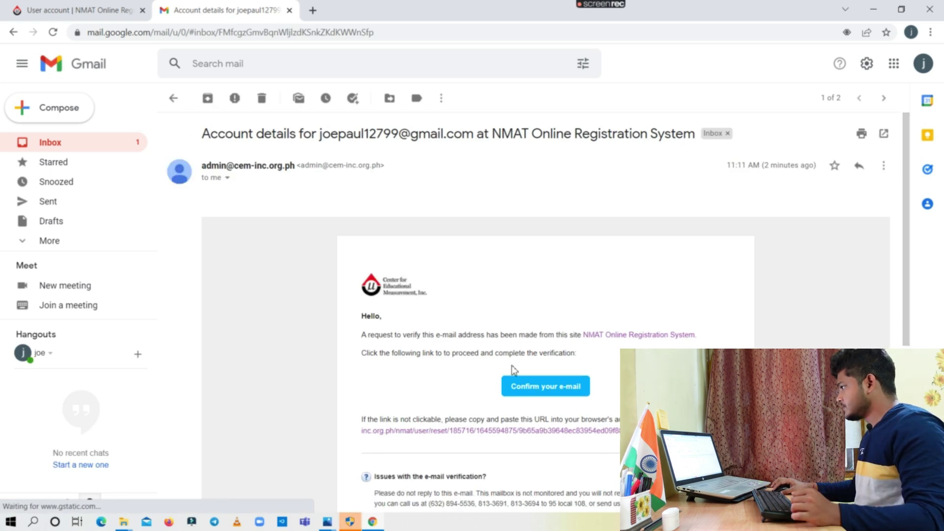
click(525, 391)
scroll(362, 315, down, 1)
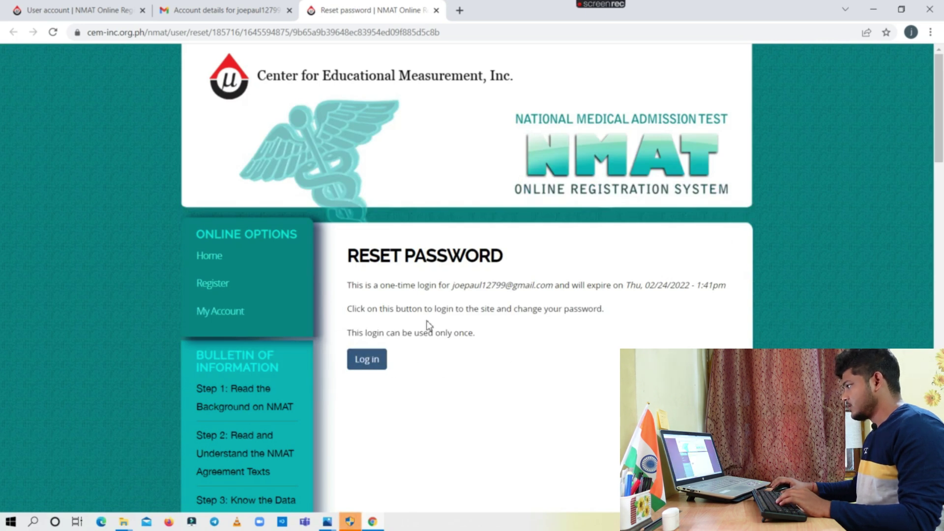
click(366, 362)
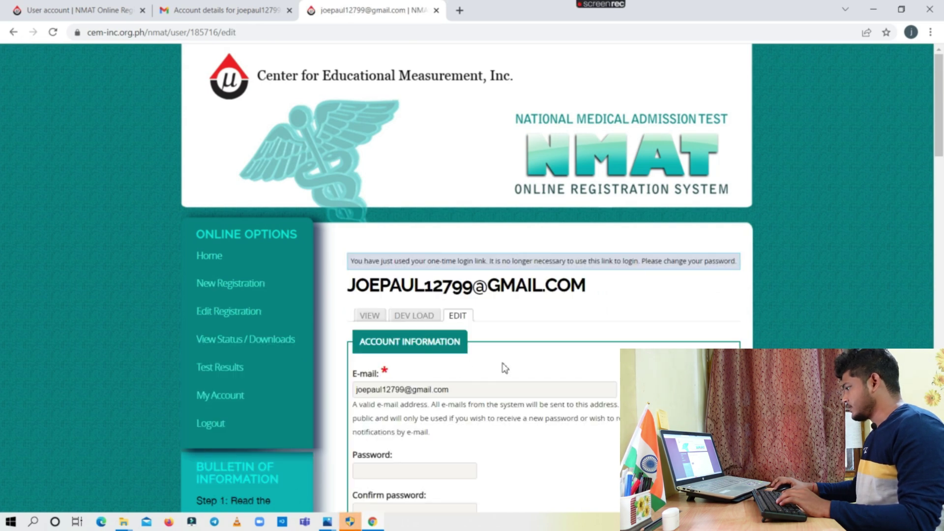
scroll(505, 368, down, 3)
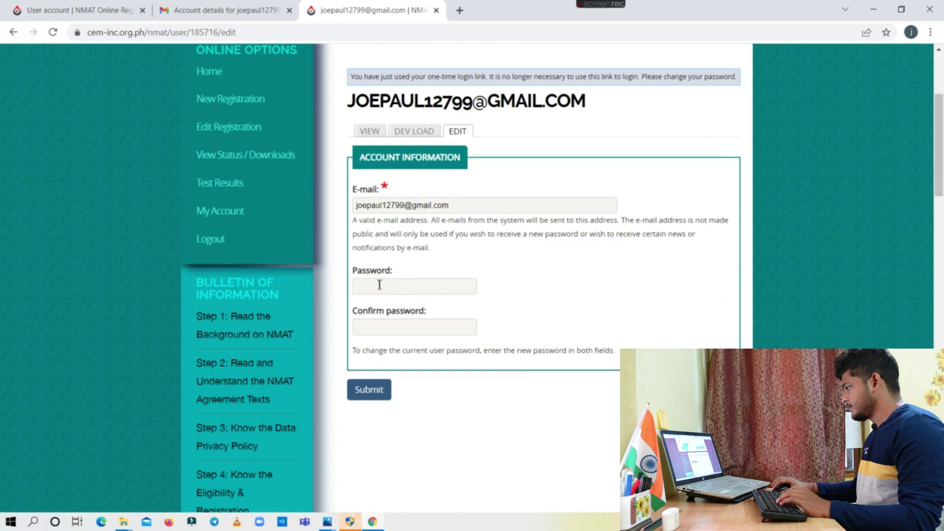
Enter a new account password, confirm it, and save it
click(369, 287)
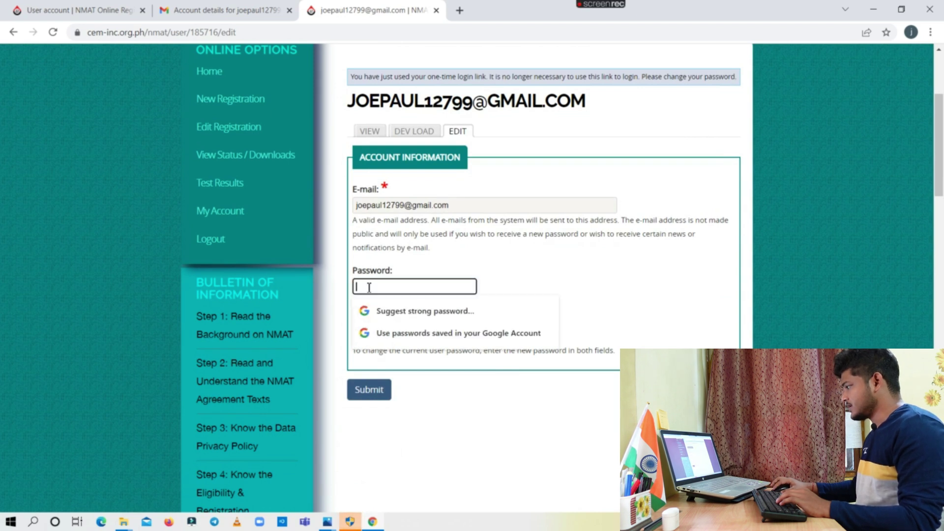
text(•••••••••••)
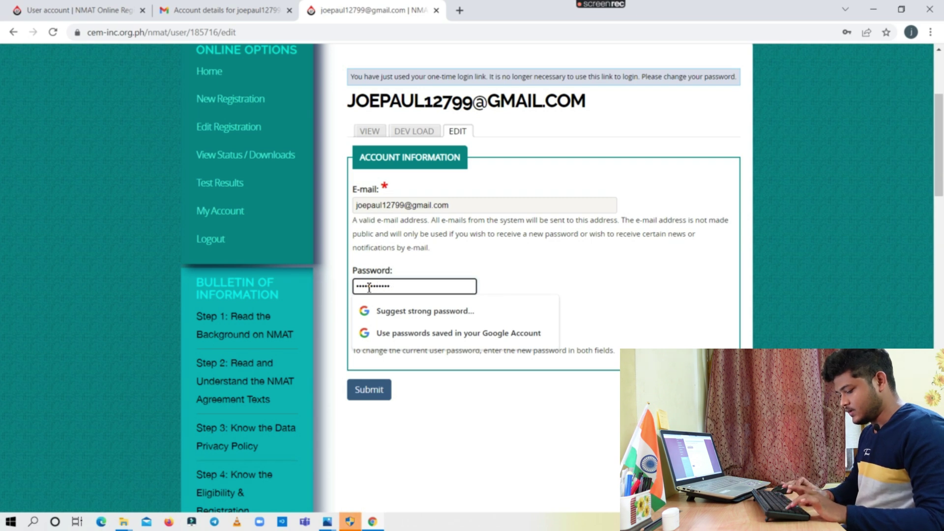
click(443, 263)
click(422, 328)
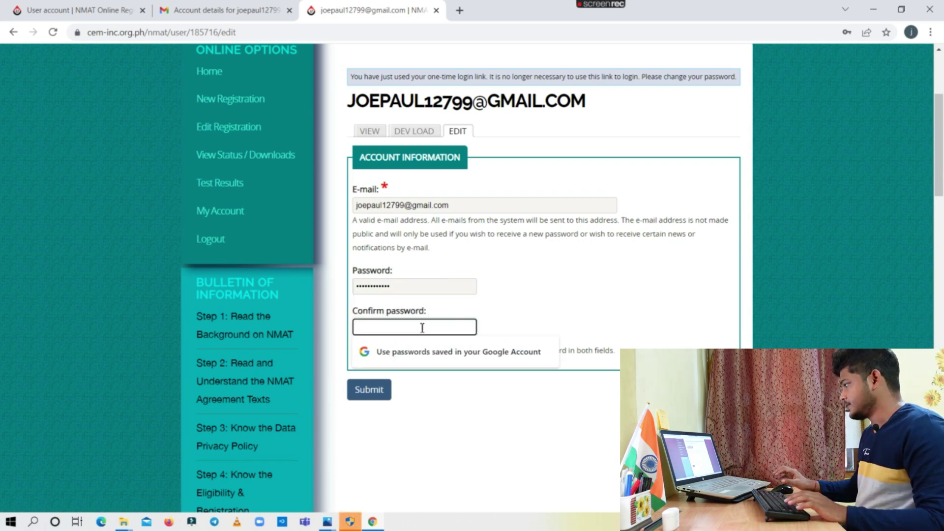
text(•••••••••••)
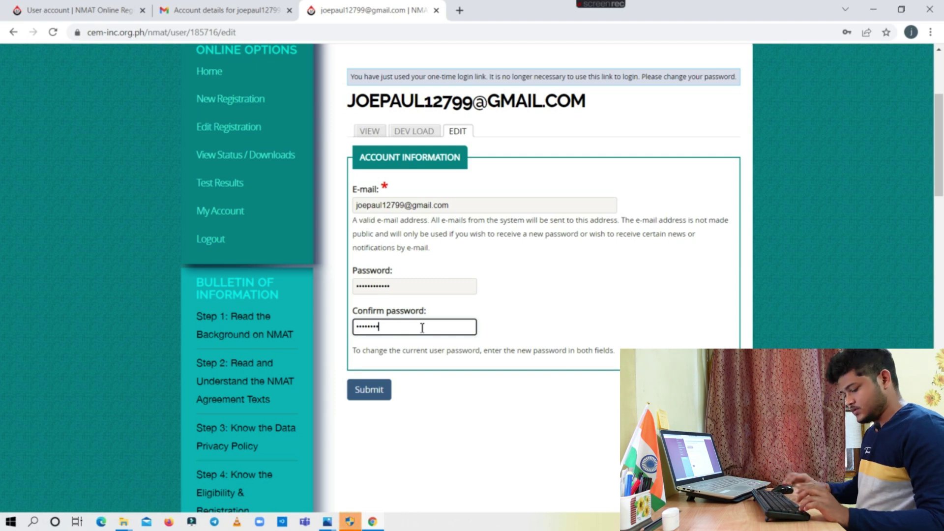
key(Return)
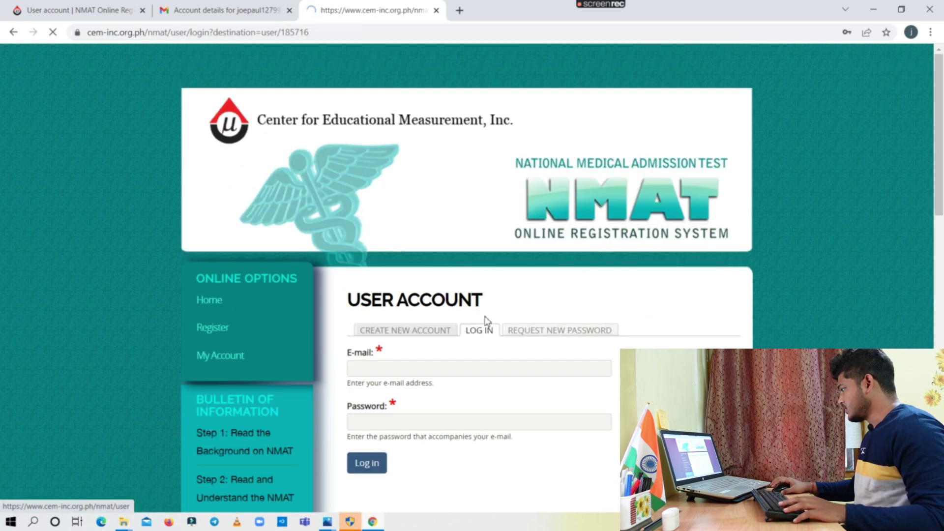
Log in with the applicant's e-mail address and password after the not-a-robot check
scroll(428, 375, down, 1)
click(412, 323)
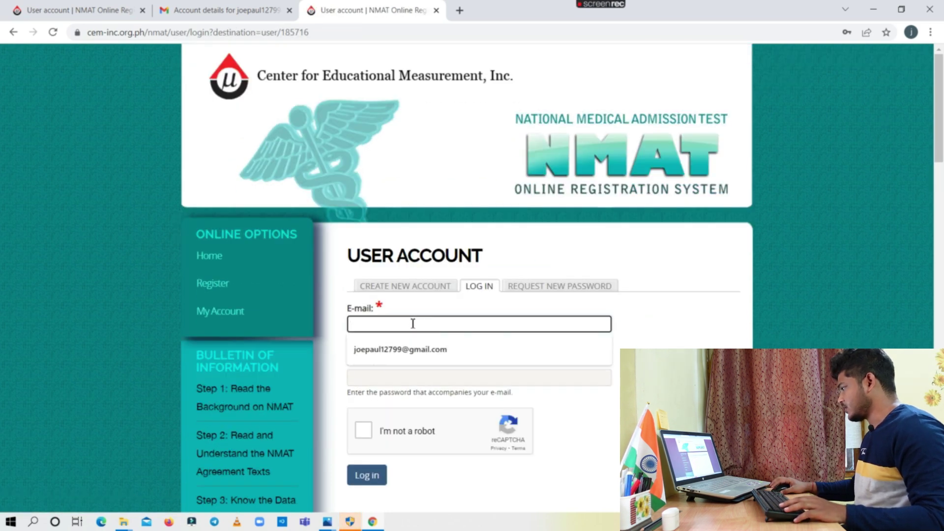
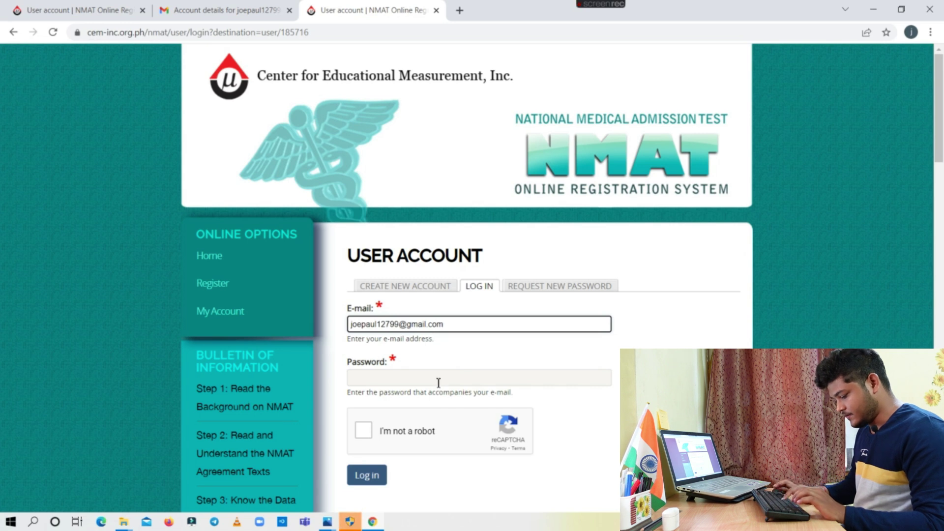
click(438, 382)
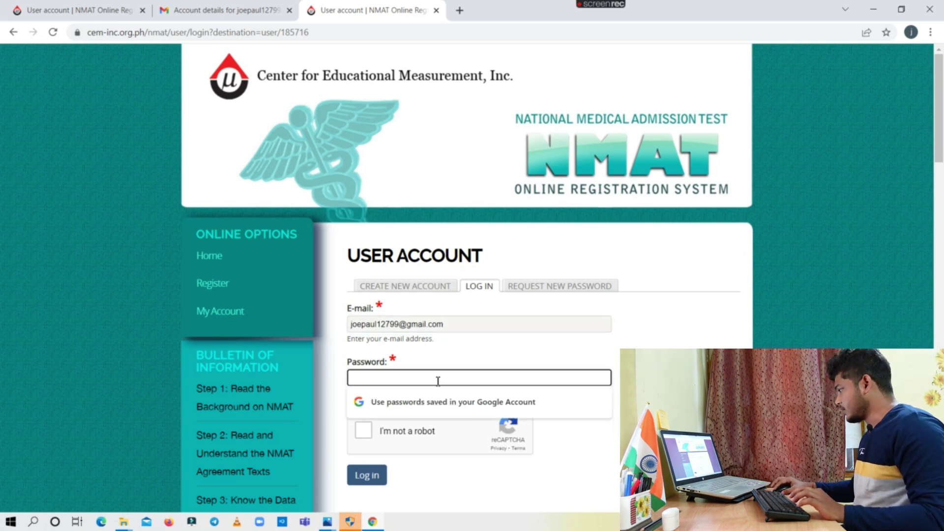
text(•)
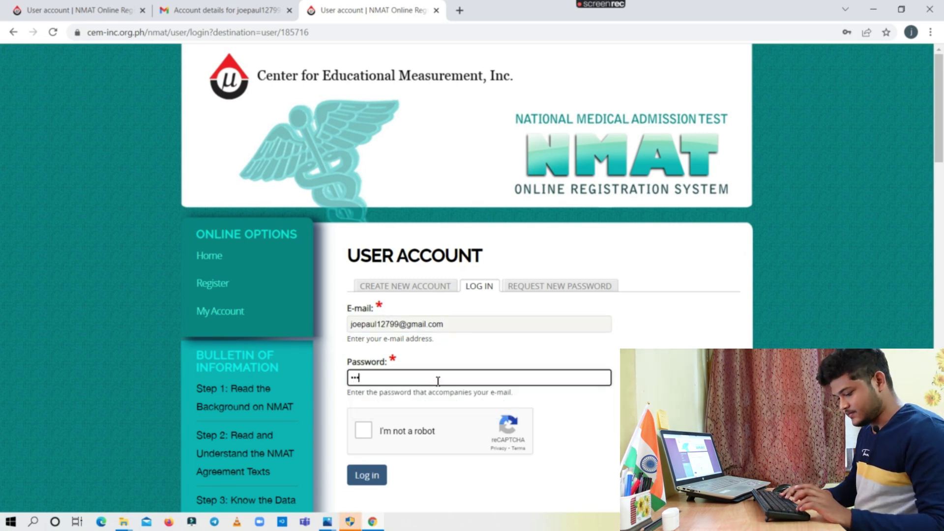
text(•••••••••)
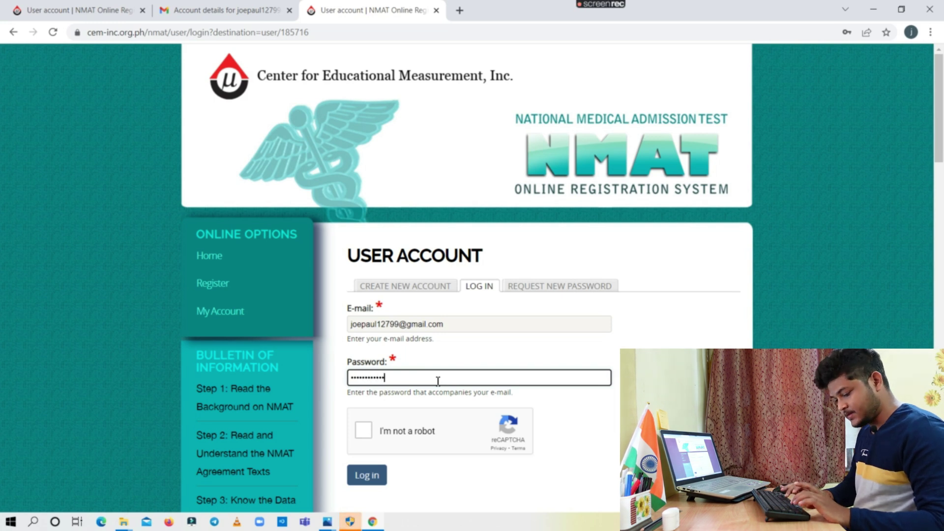
click(362, 438)
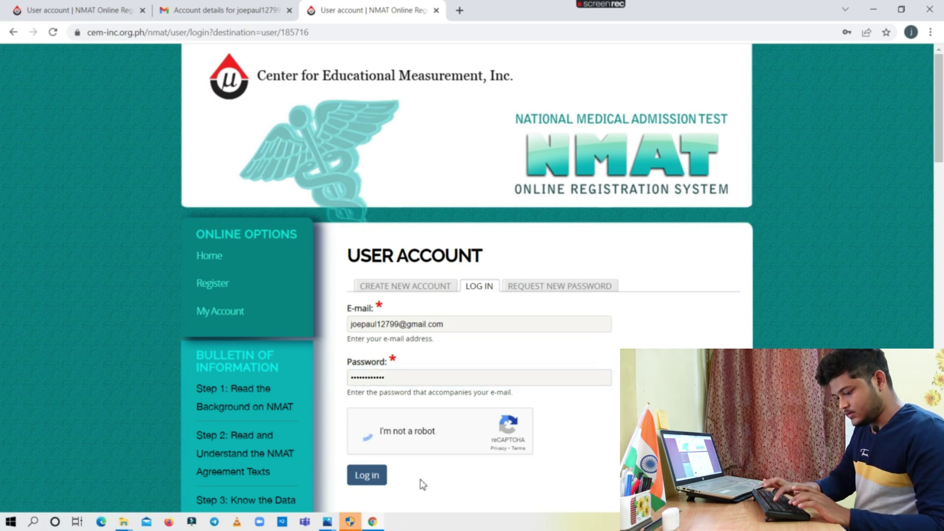
click(370, 475)
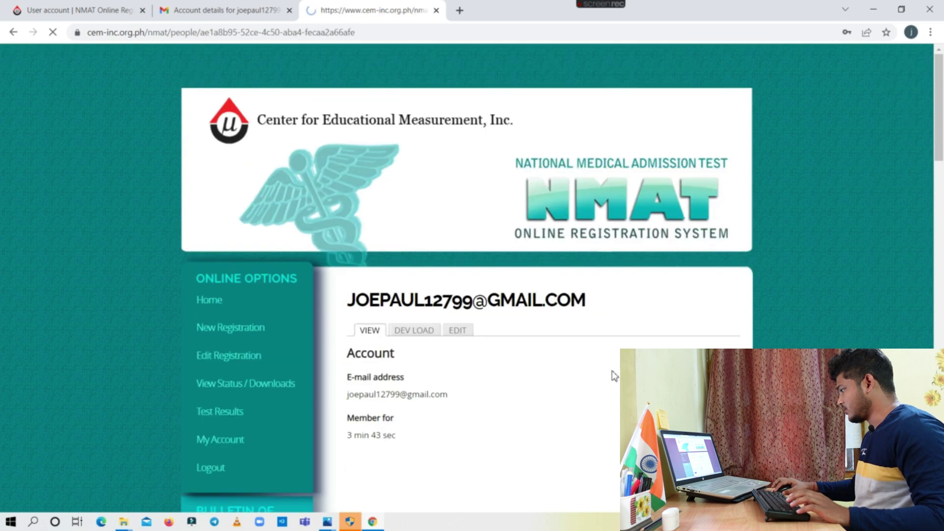
Choose Never on Chrome's offer to save the password
click(822, 234)
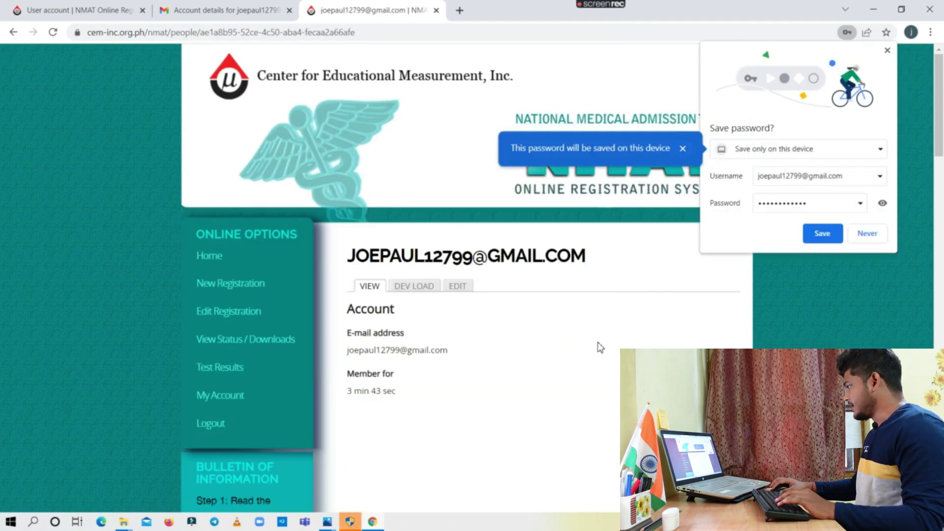
click(868, 234)
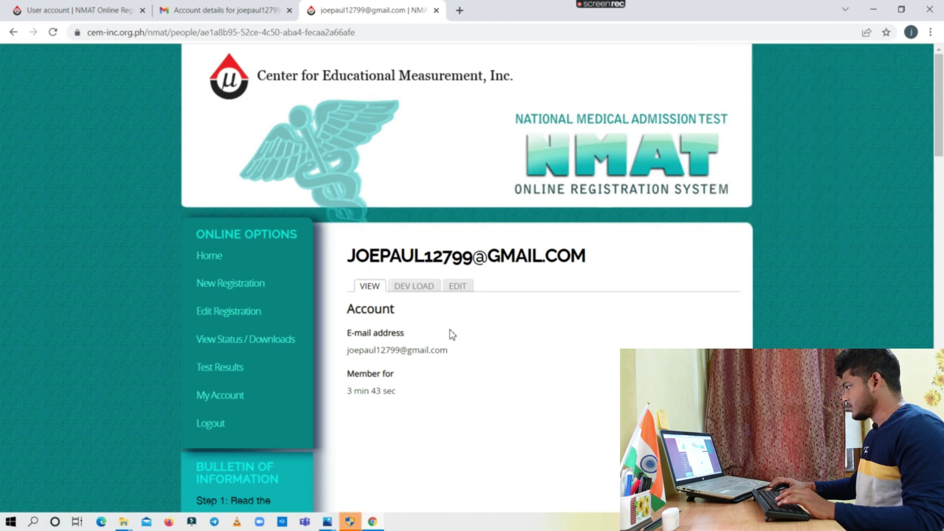
scroll(453, 335, down, 1)
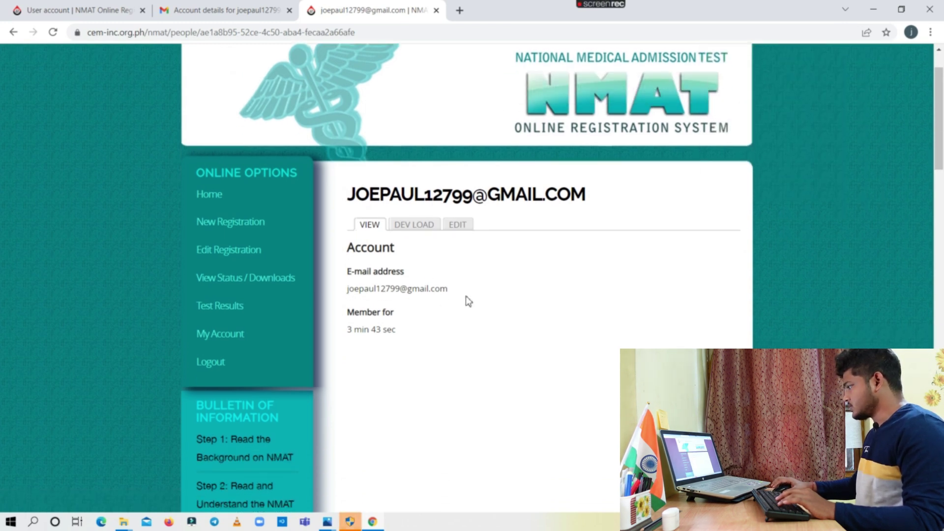
Start a New Registration and set the country to Others
click(222, 226)
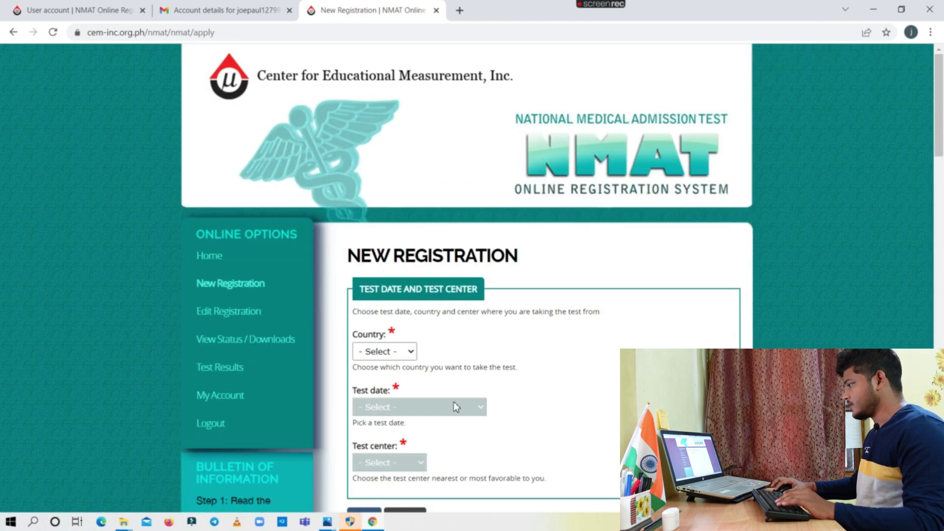
scroll(519, 351, down, 3)
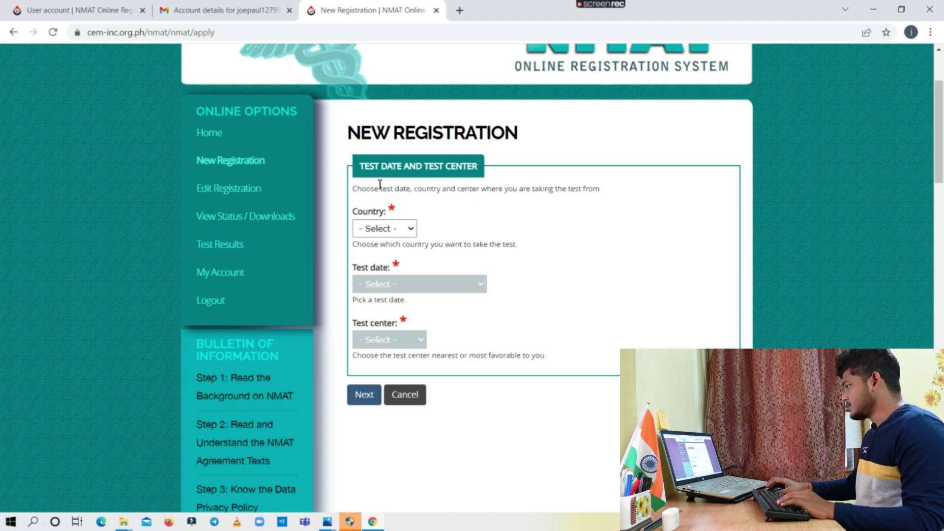
click(412, 230)
click(386, 253)
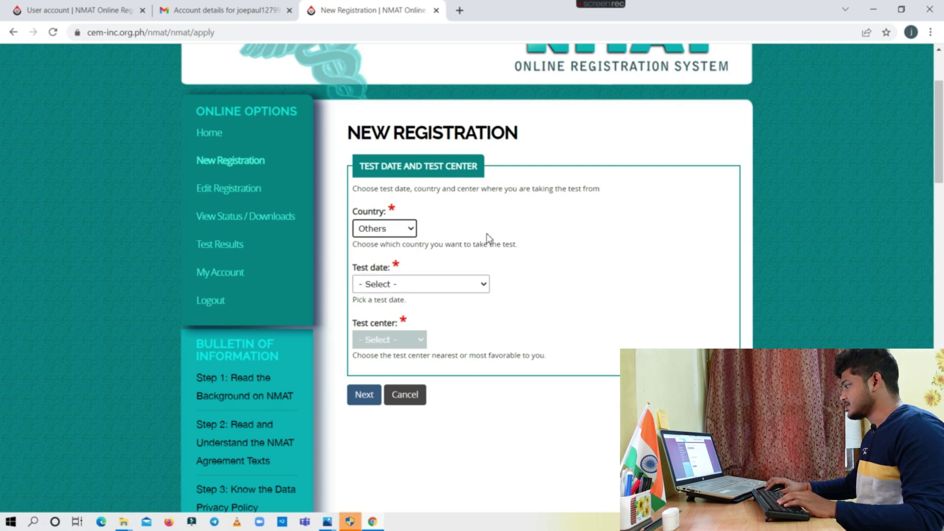
scroll(509, 248, down, 1)
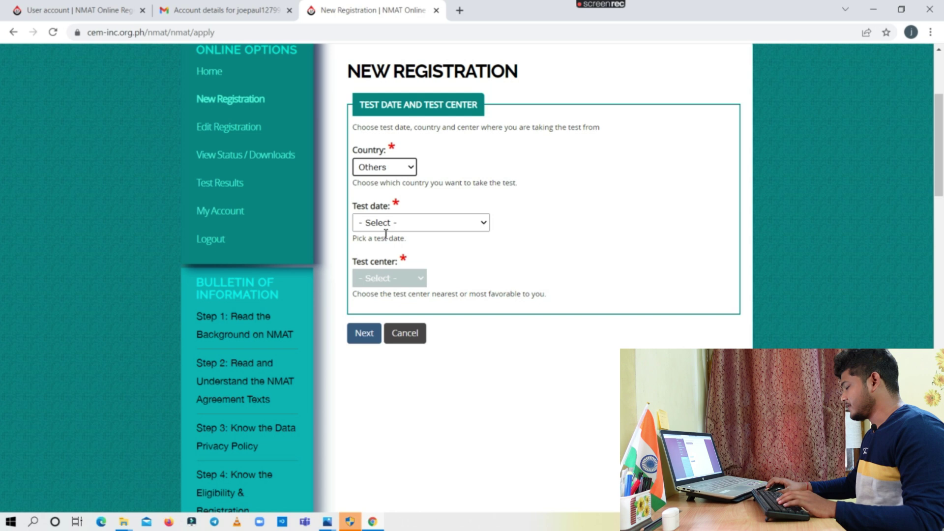
Choose test date May 08, 2022 1PM to 5PM and test centre International, then continue
click(375, 223)
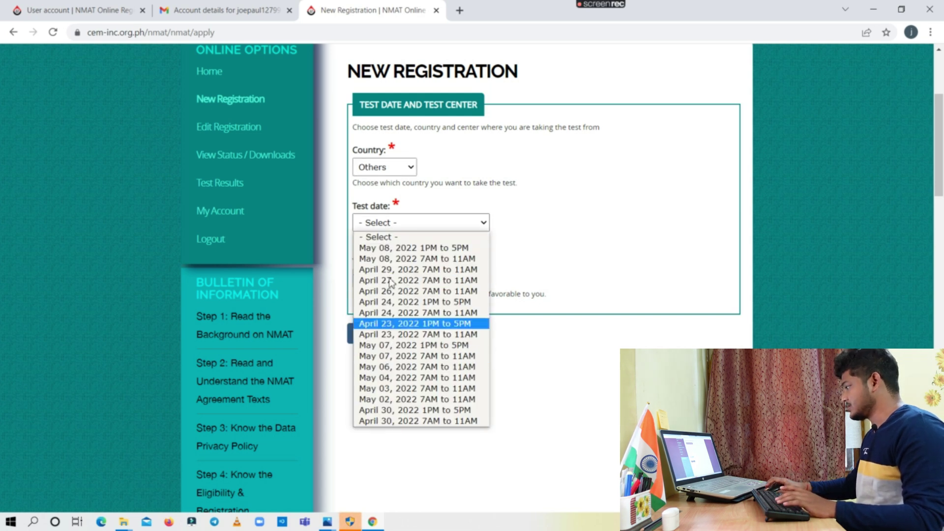
click(374, 249)
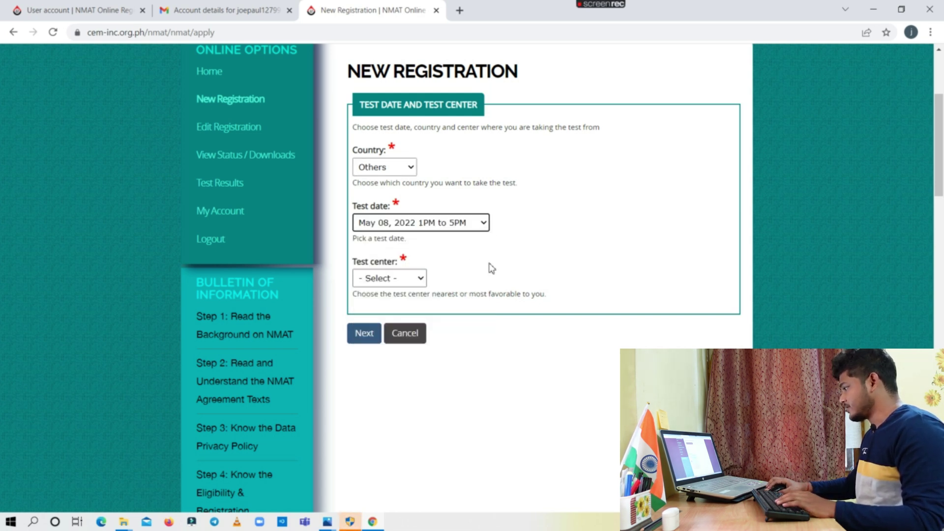
scroll(411, 231, down, 1)
click(419, 165)
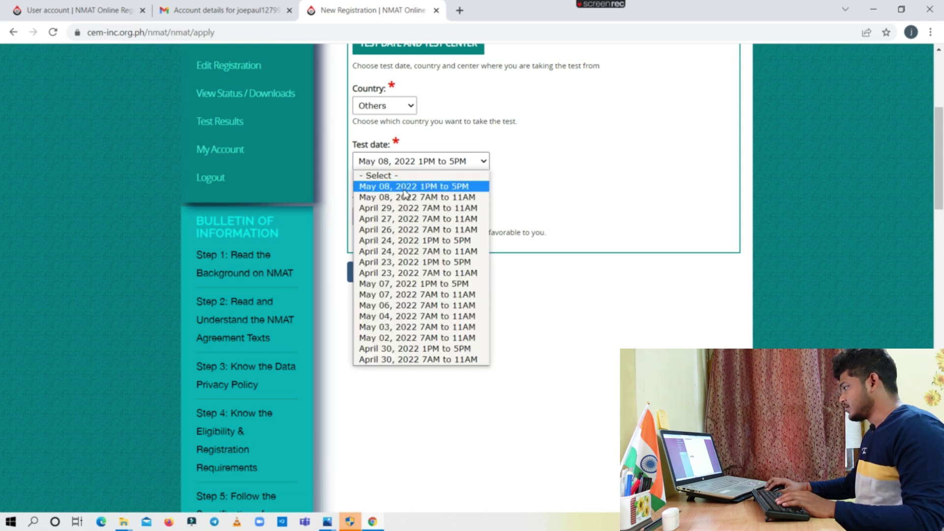
click(407, 164)
click(407, 213)
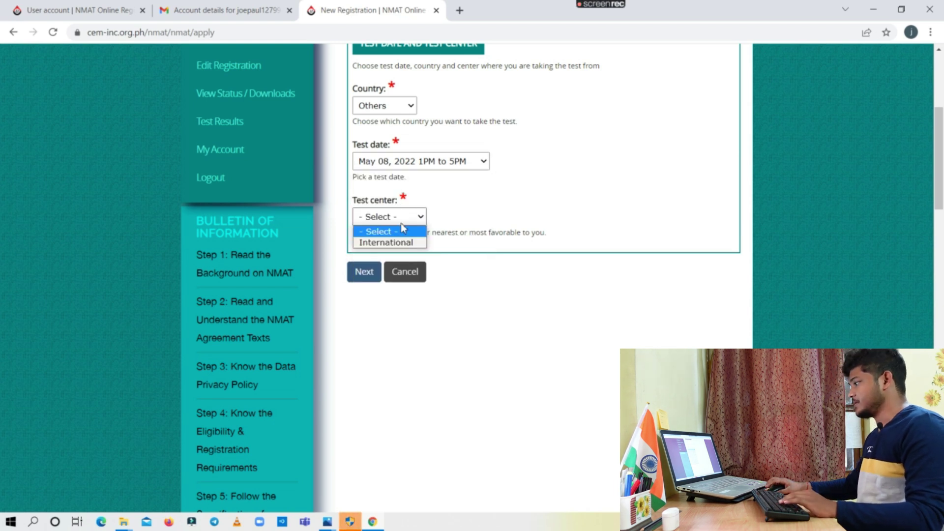
click(388, 243)
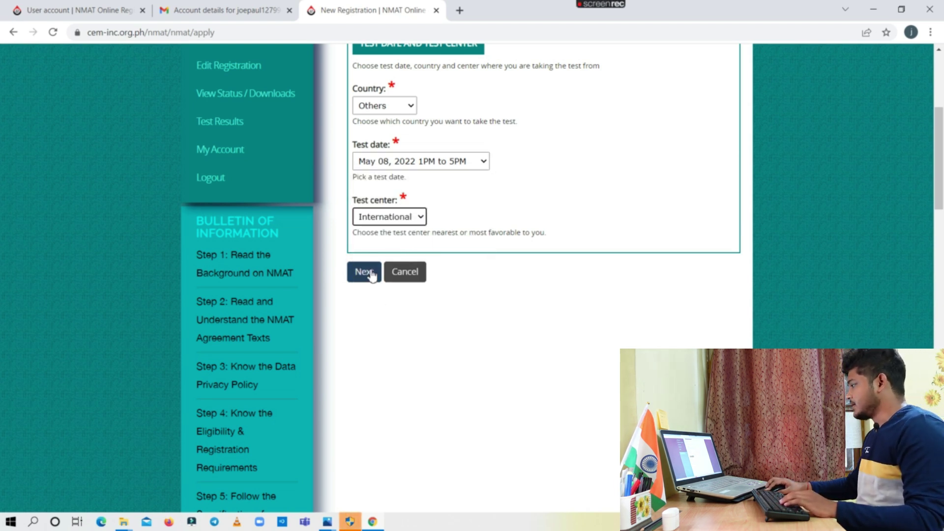
click(372, 274)
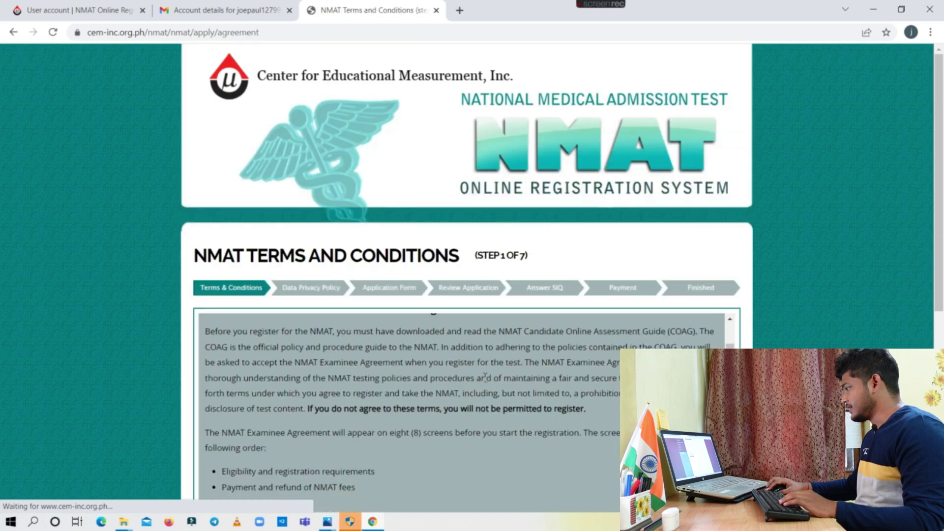
Agree to the eligibility and payment/refund terms and pass the digital photo requirements
scroll(350, 385, down, 4)
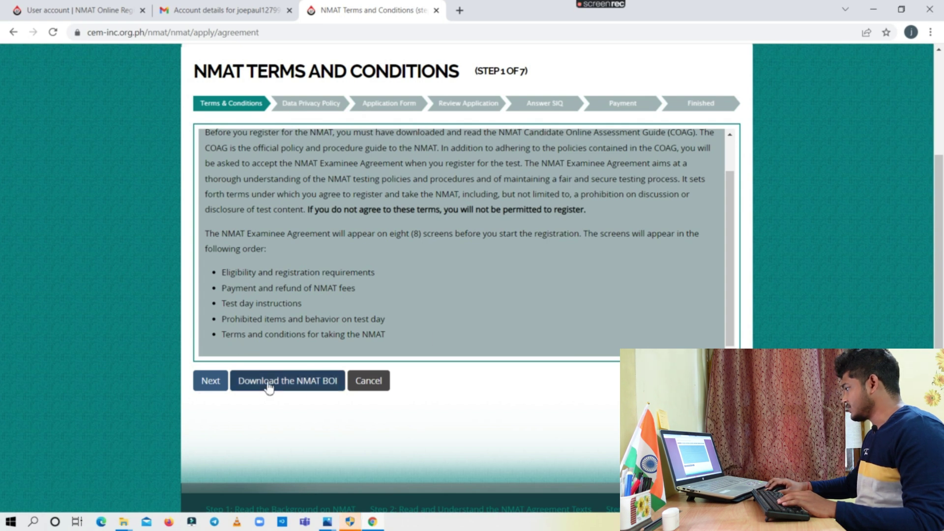
click(213, 385)
scroll(305, 423, down, 15)
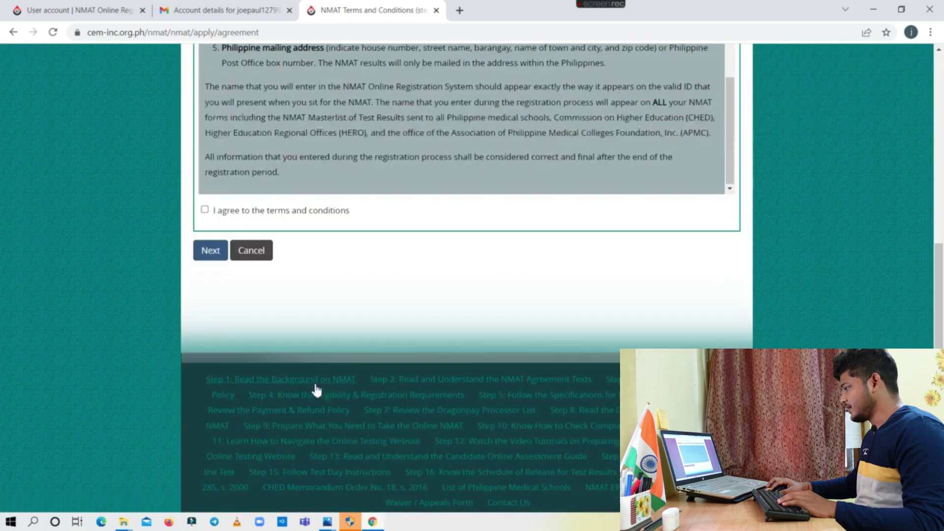
click(204, 209)
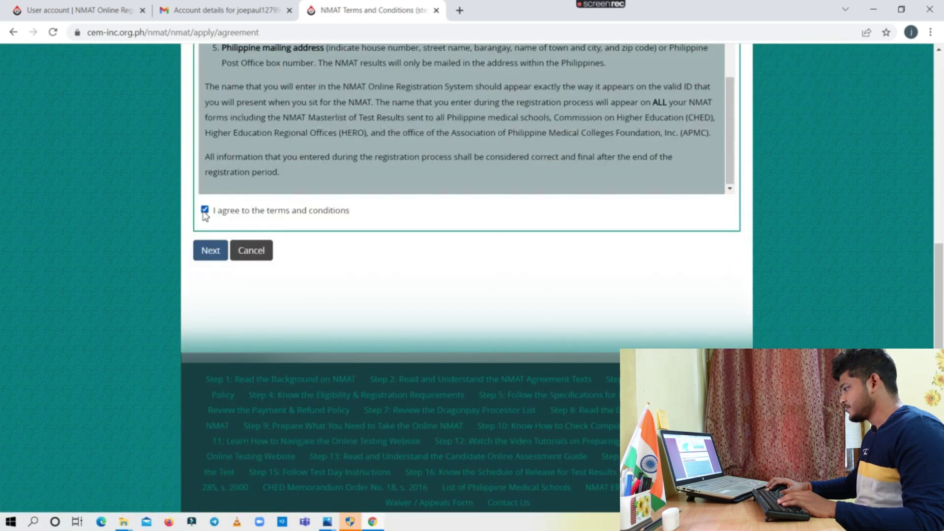
click(211, 252)
scroll(293, 331, down, 10)
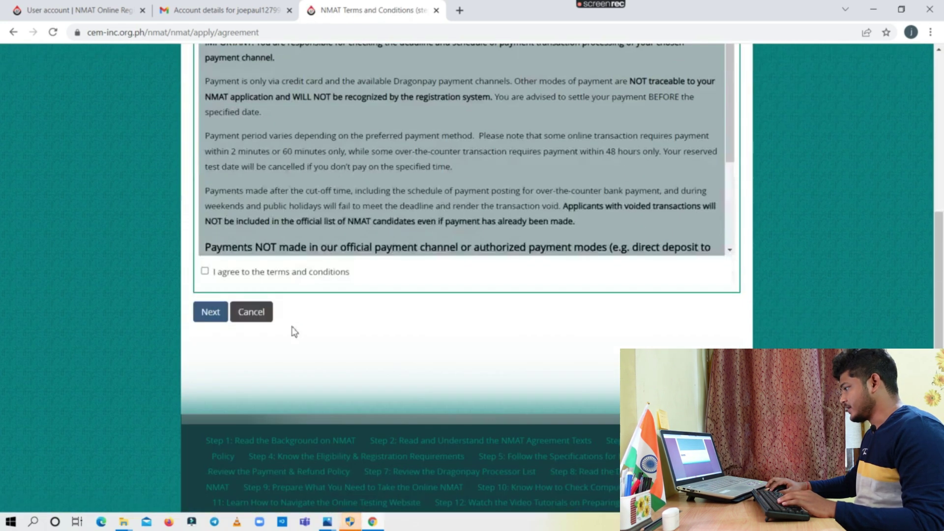
click(205, 272)
click(210, 312)
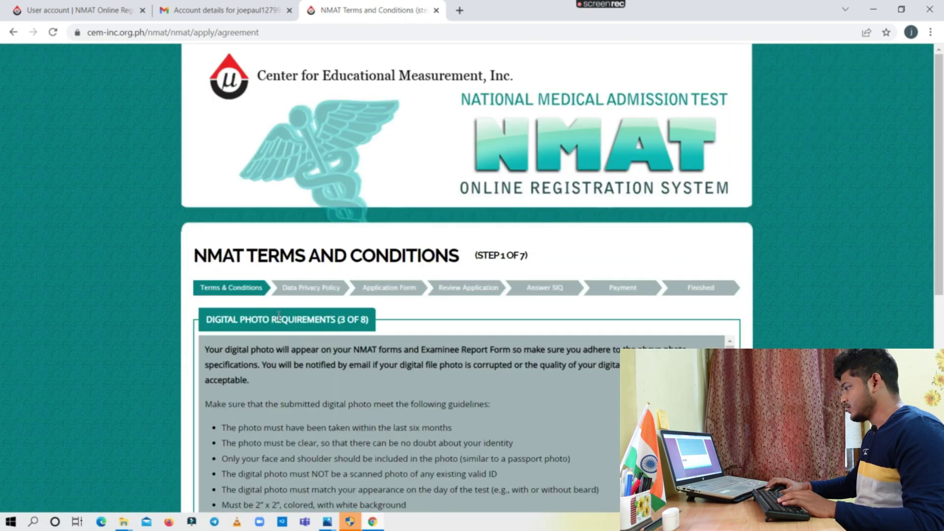
scroll(444, 386, down, 10)
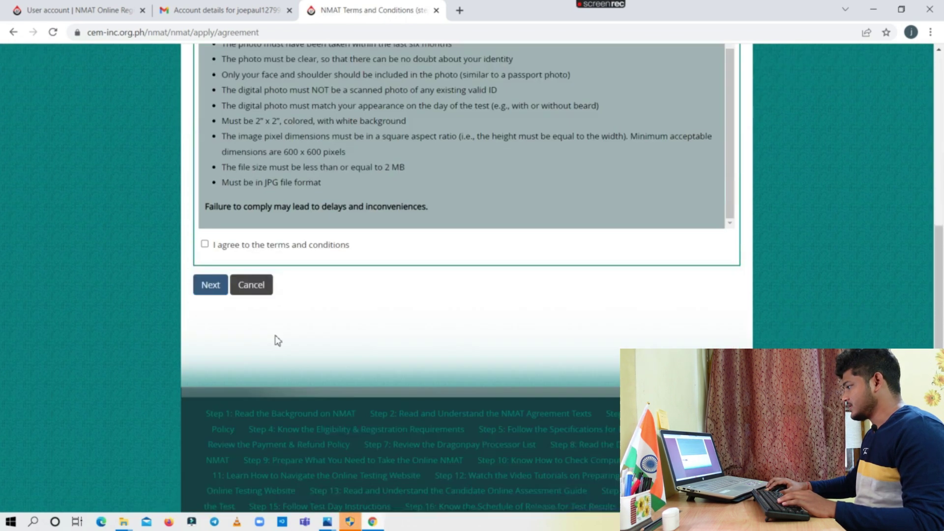
click(210, 251)
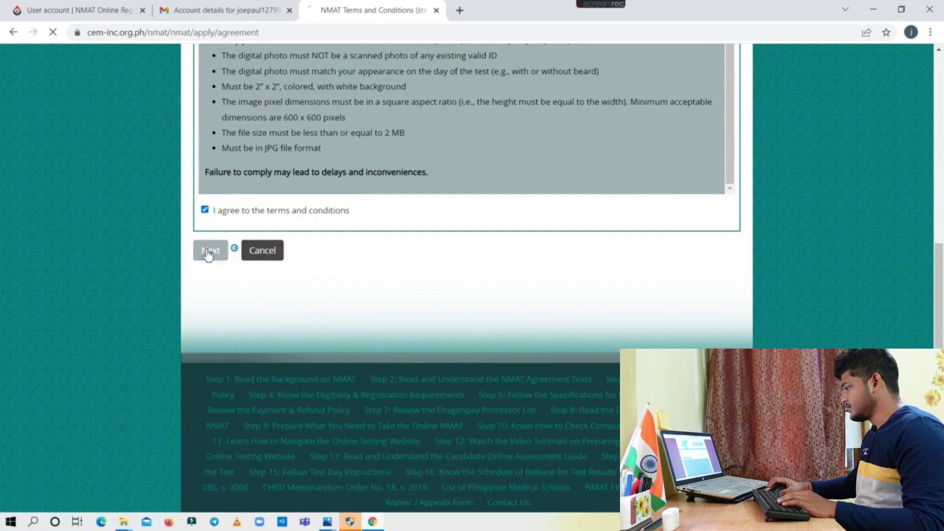
Agree to the test day instructions, prohibited items rules and online NMAT terms
scroll(389, 312, down, 2)
scroll(402, 313, down, 5)
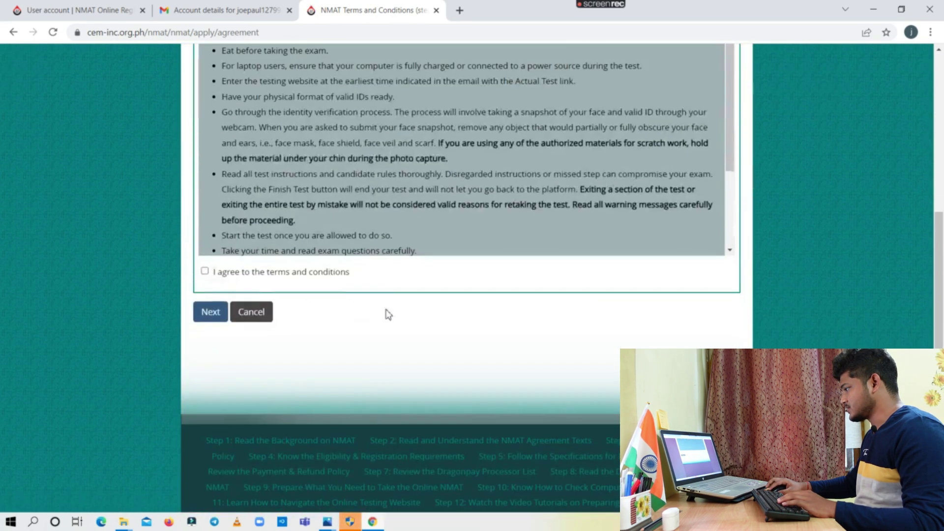
click(204, 271)
click(212, 311)
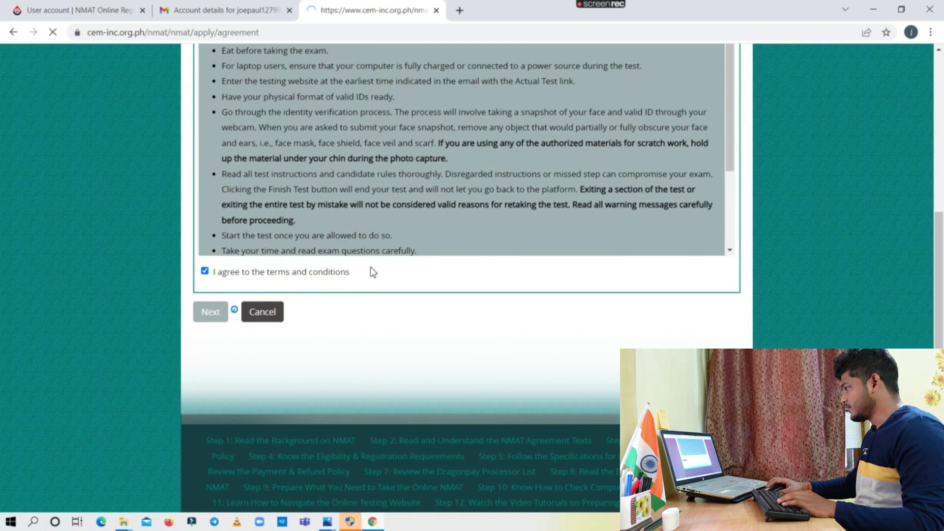
scroll(341, 325, down, 5)
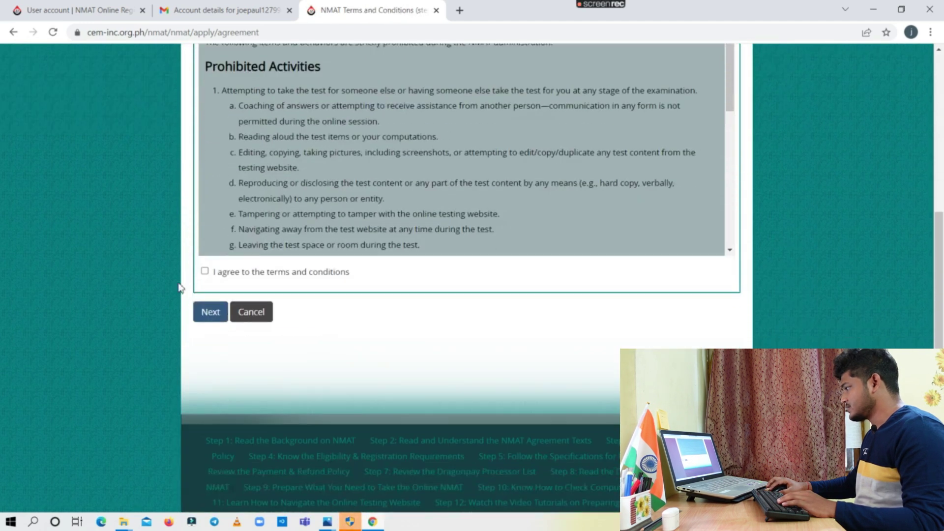
click(204, 271)
click(211, 313)
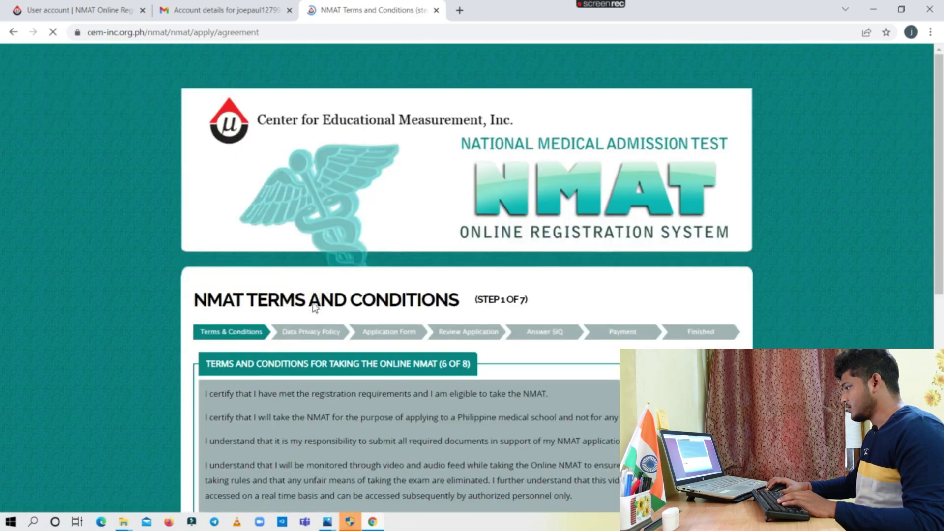
scroll(325, 317, down, 3)
scroll(324, 318, down, 1)
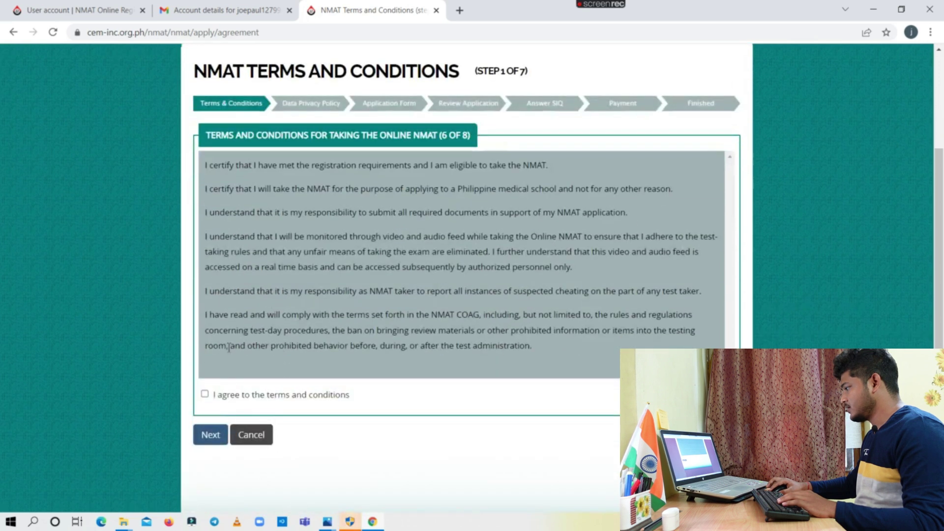
click(204, 394)
click(210, 435)
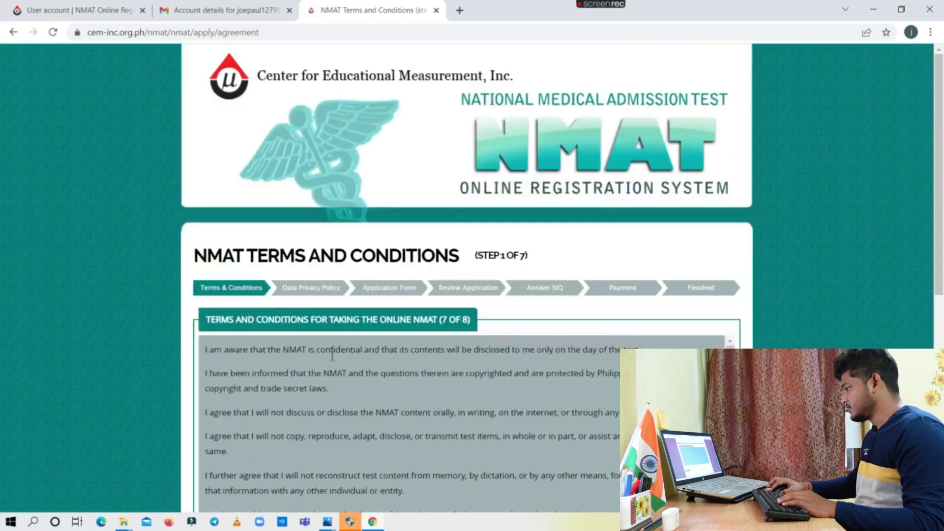
Agree to the confidentiality terms and the final terms page, then submit
scroll(417, 399, down, 2)
scroll(417, 400, down, 3)
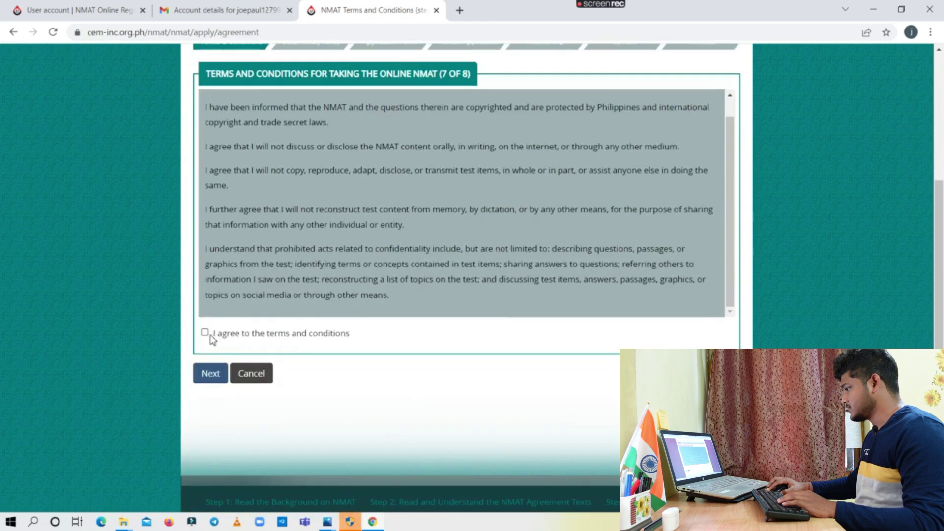
click(205, 333)
click(207, 375)
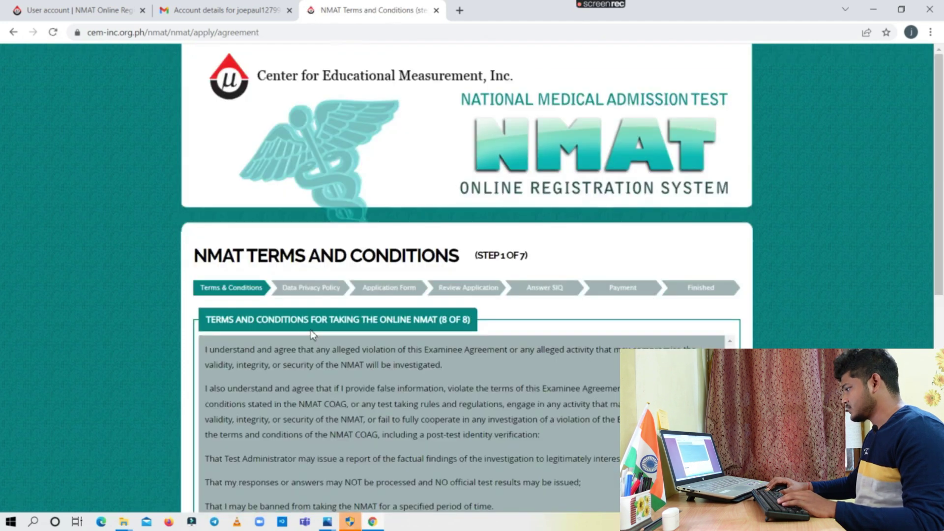
scroll(295, 339, down, 5)
click(205, 271)
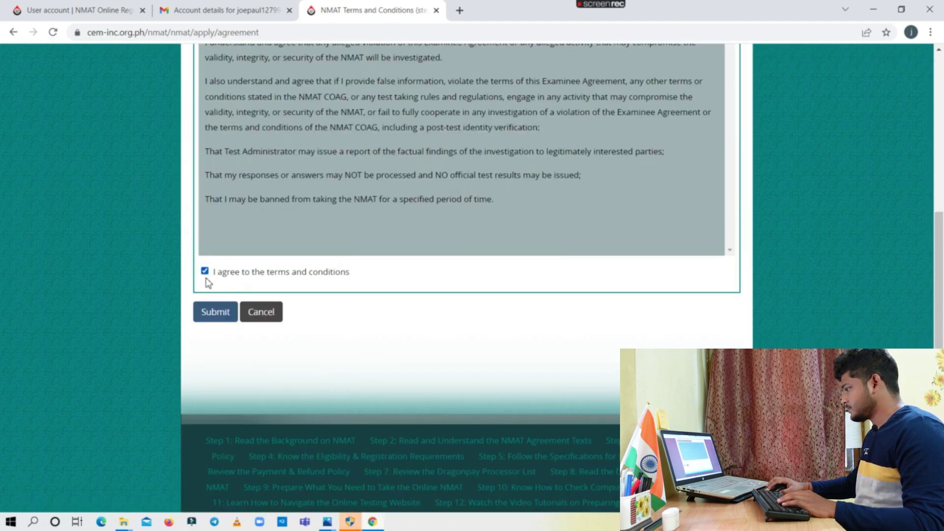
click(217, 315)
Tick 'I hereby agree with the terms and conditions of the Privacy Policy' and submit
scroll(298, 341, down, 15)
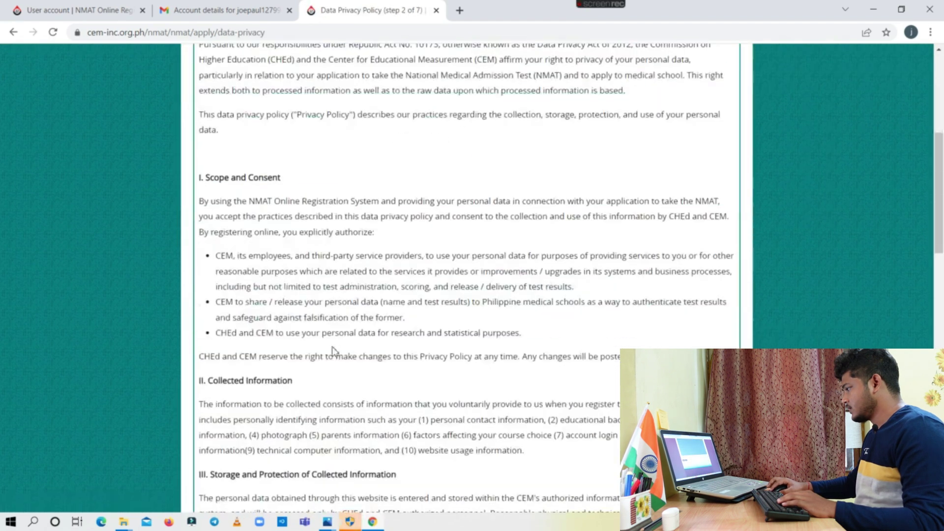
scroll(298, 341, down, 6)
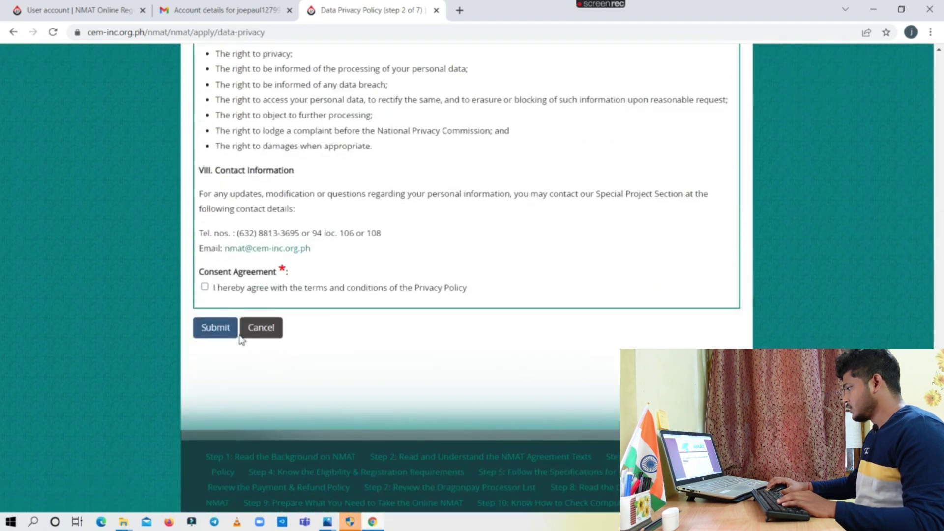
click(205, 287)
click(216, 328)
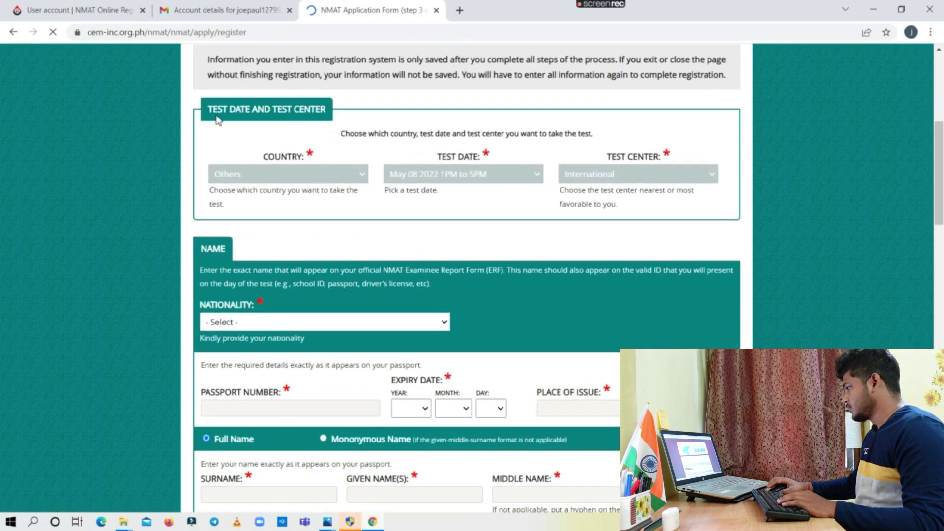
Set nationality to India and enter the passport number
scroll(349, 236, down, 2)
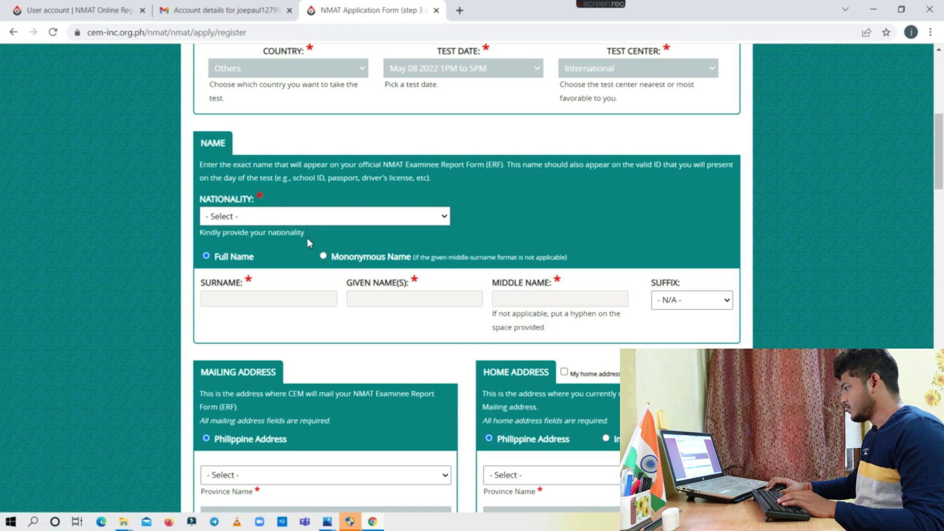
click(256, 220)
scroll(267, 291, down, 20)
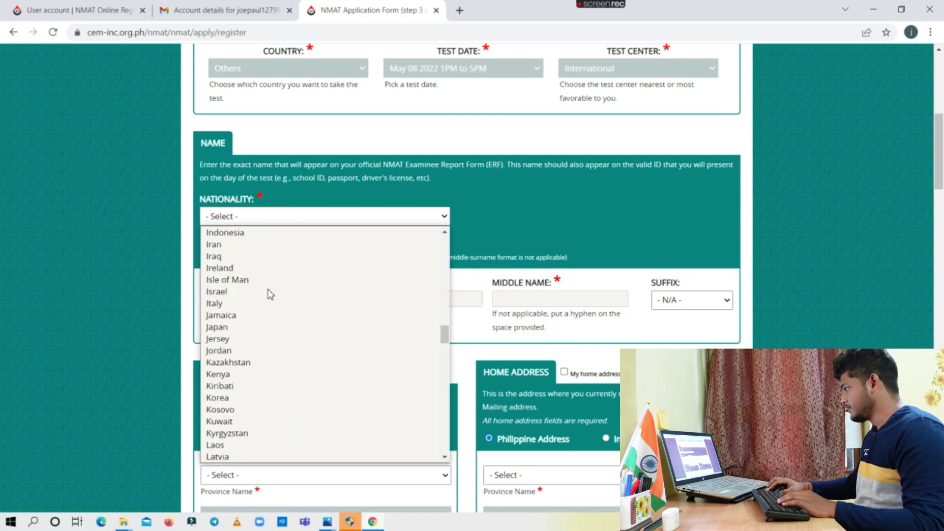
scroll(270, 290, up, 20)
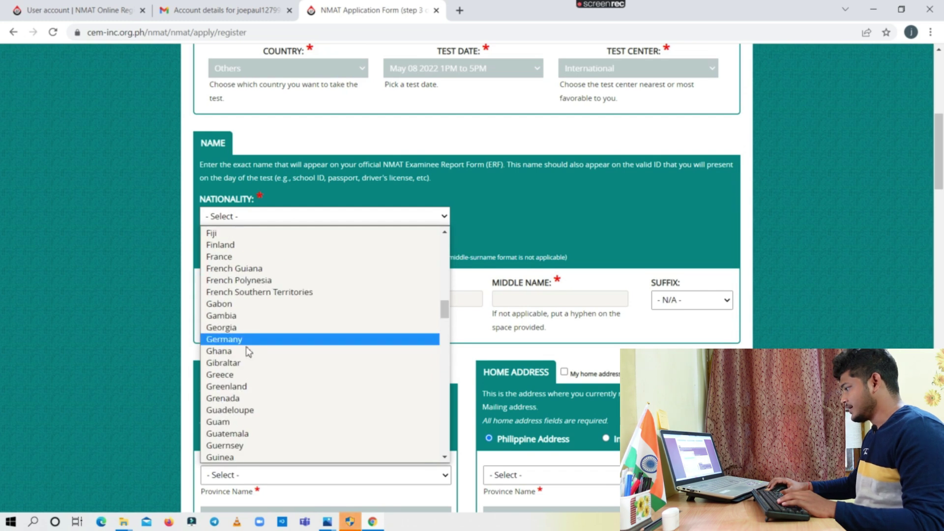
scroll(268, 387, down, 7)
click(226, 318)
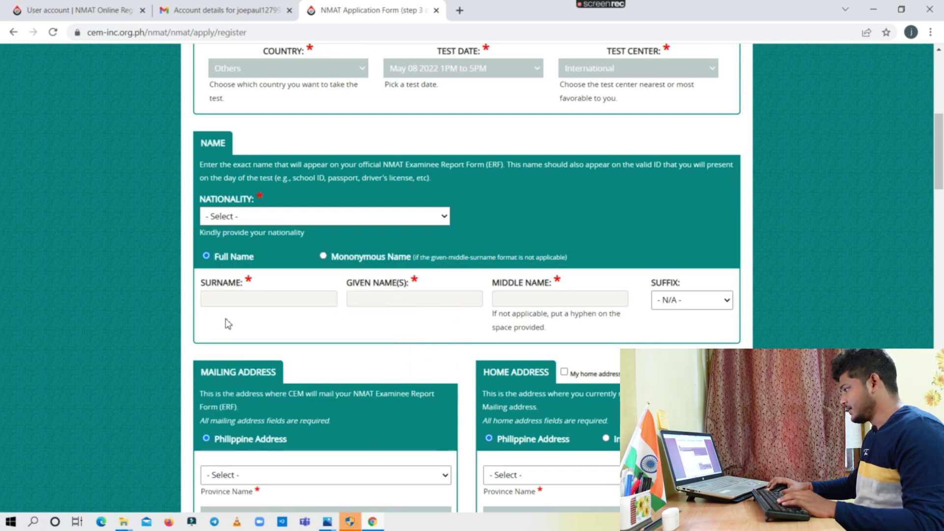
click(276, 303)
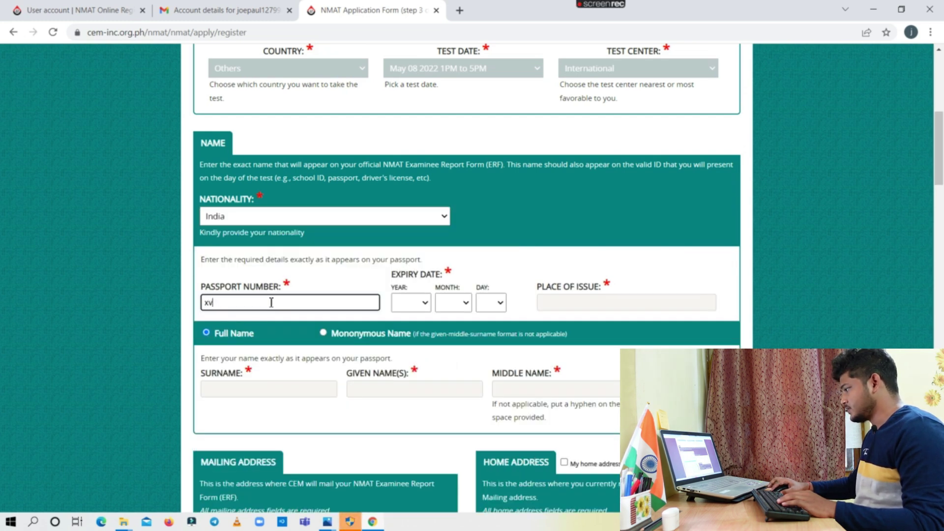
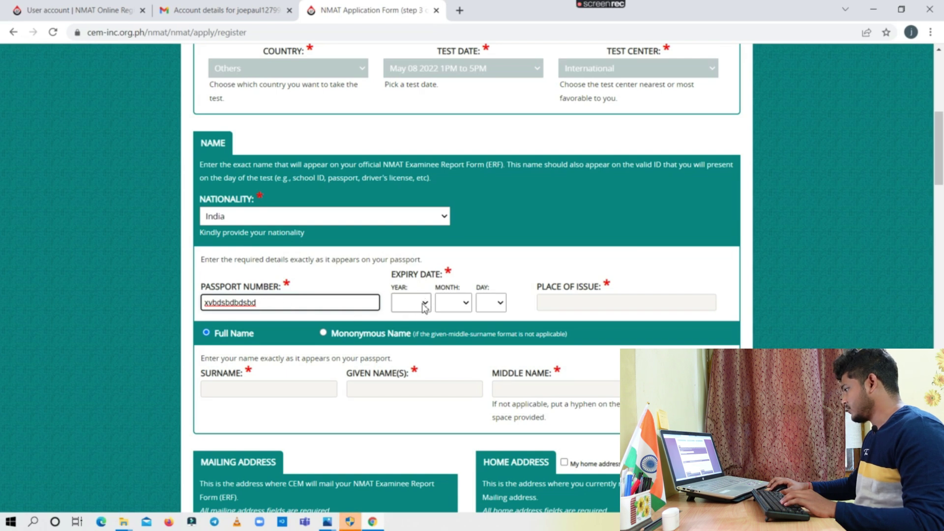
Set the passport expiry to 2028 Mar 18 and fill the place of issue as Kolkata
click(425, 306)
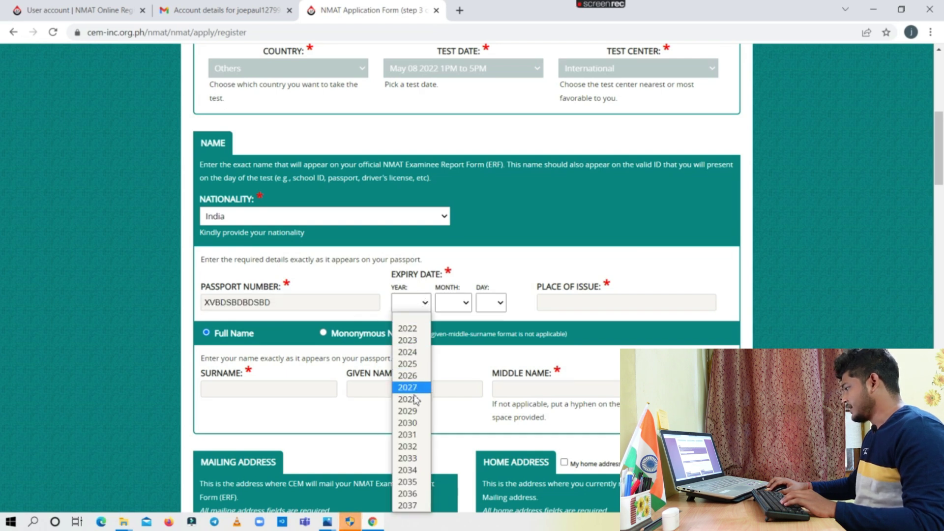
click(408, 397)
click(452, 305)
click(450, 354)
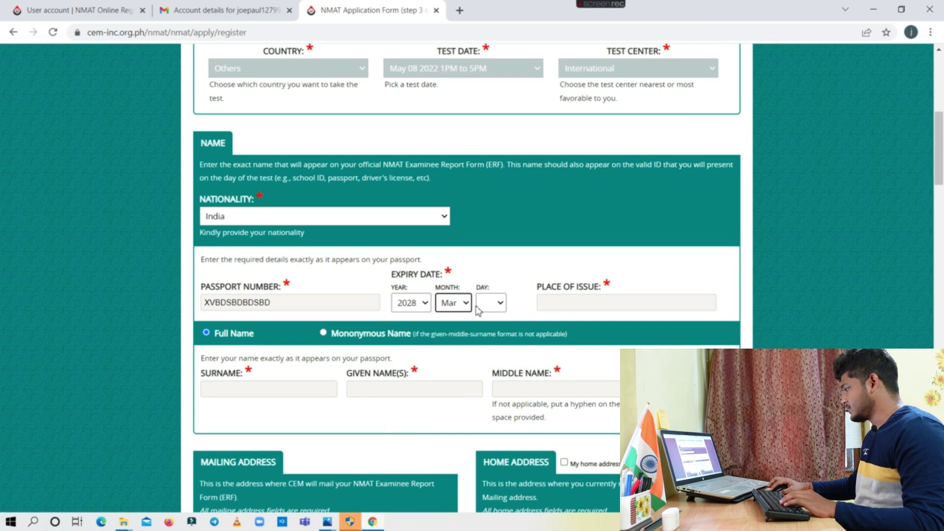
click(491, 307)
click(487, 273)
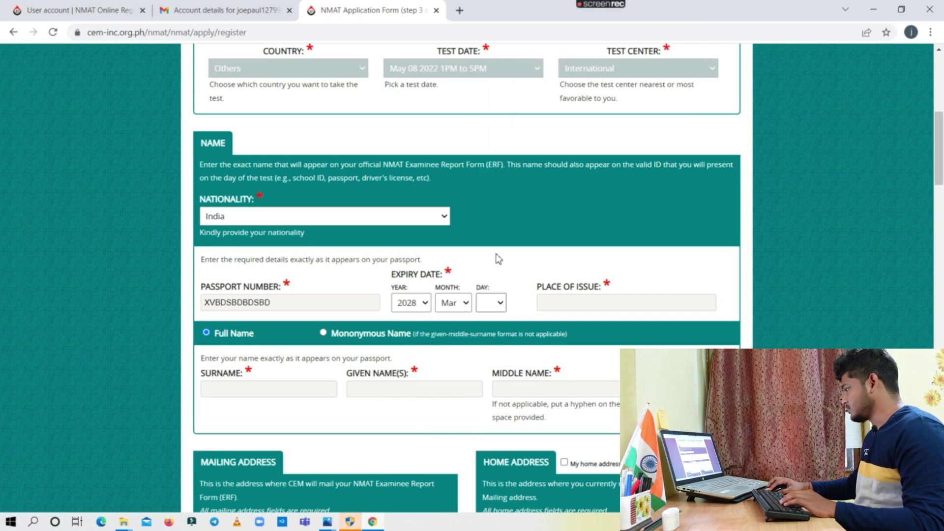
click(549, 308)
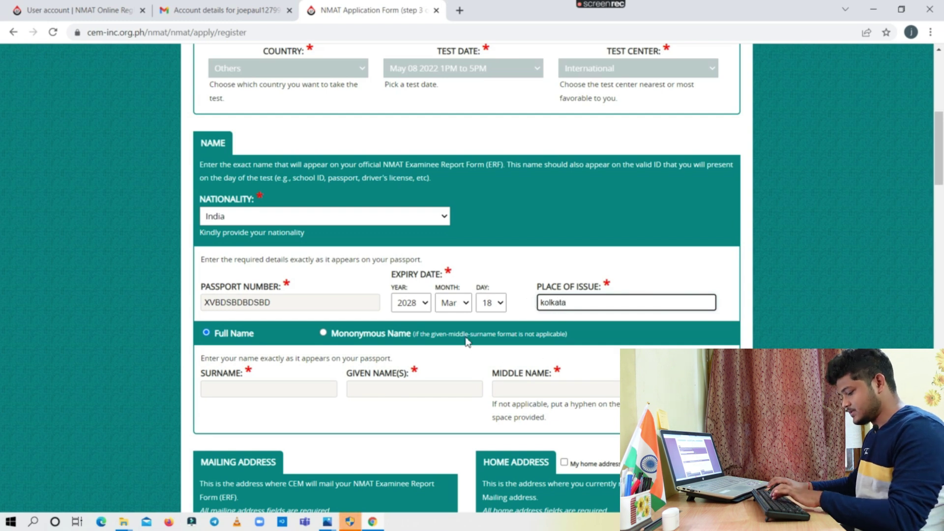
Enter the applicant's surname and given name, '-' as middle name, and keep suffix '- N/A -'
scroll(467, 343, down, 1)
click(295, 332)
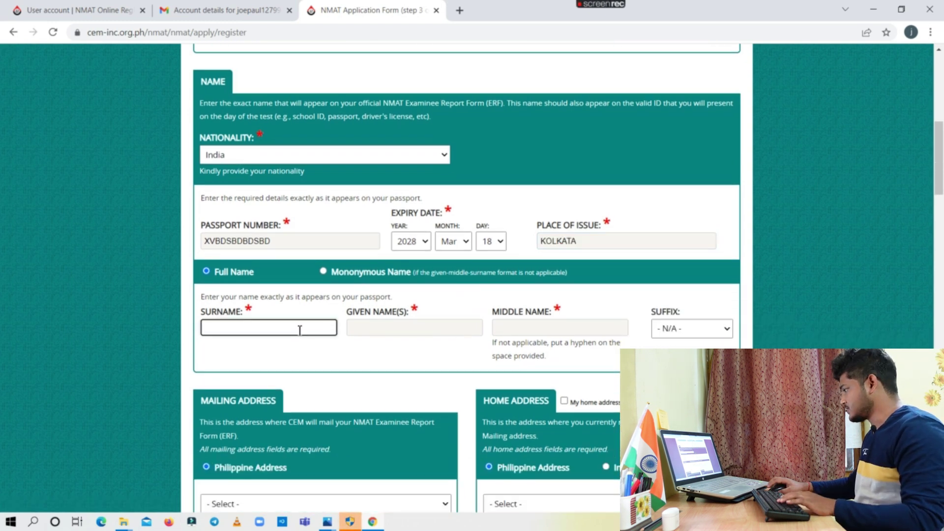
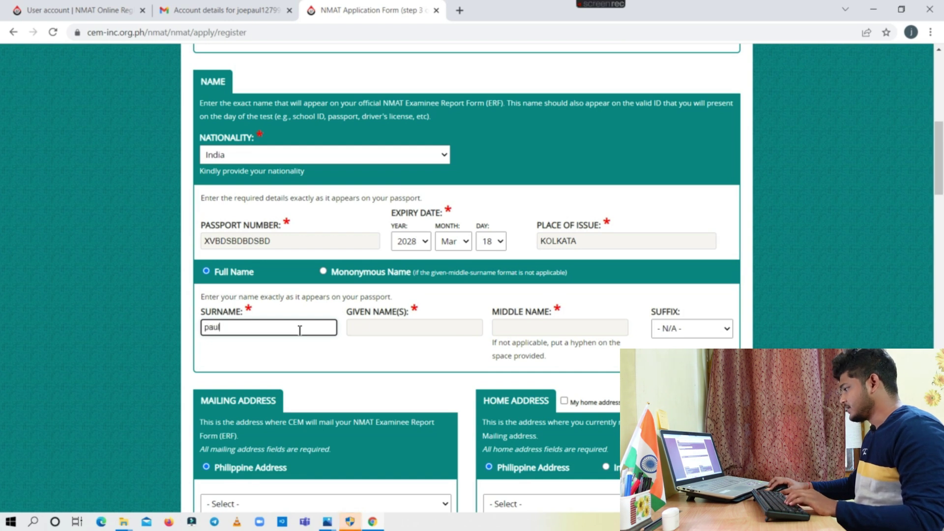
click(392, 327)
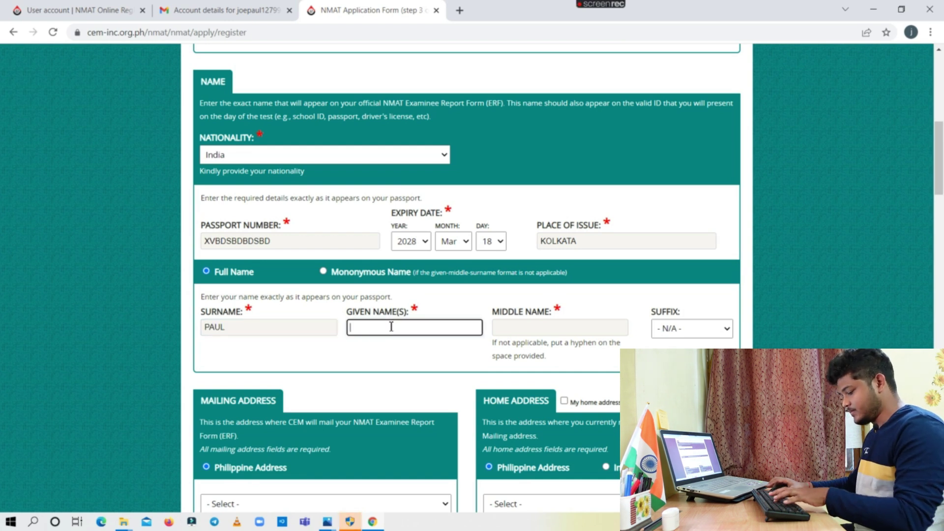
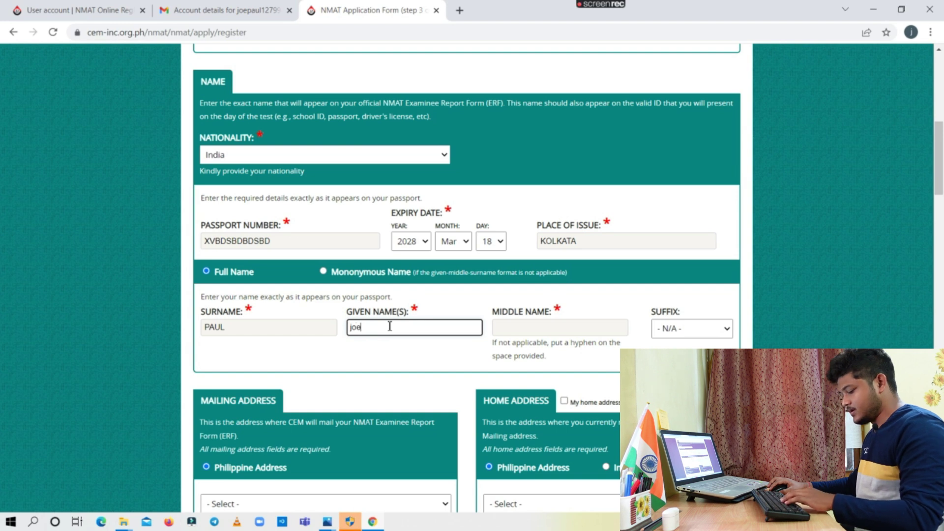
click(526, 330)
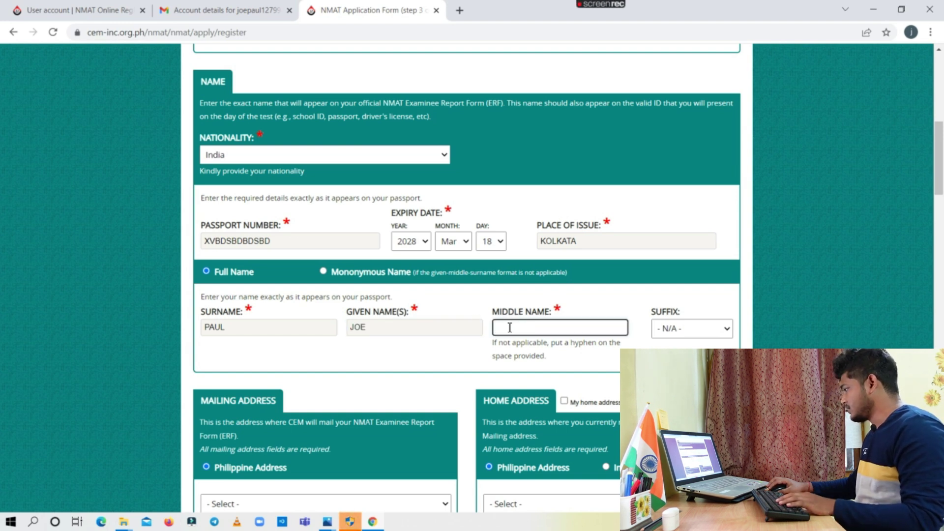
text(-)
click(673, 329)
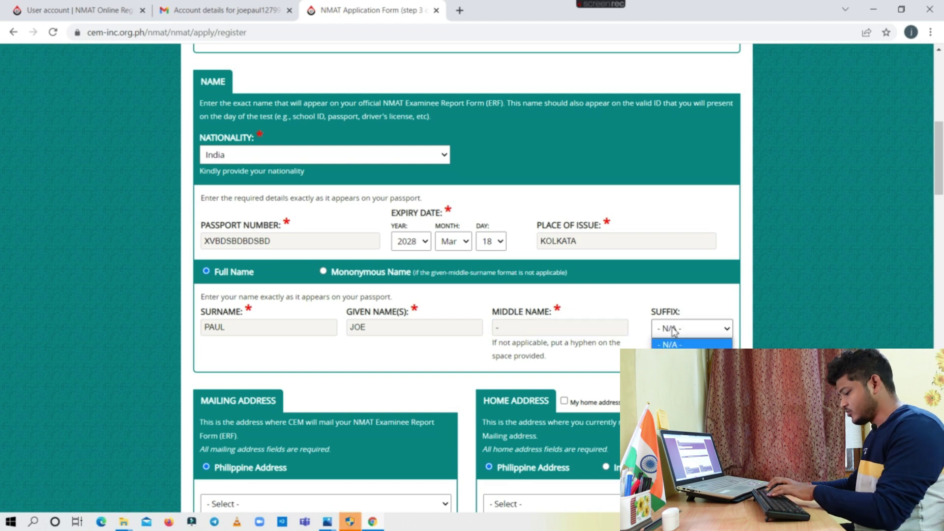
click(677, 344)
click(690, 330)
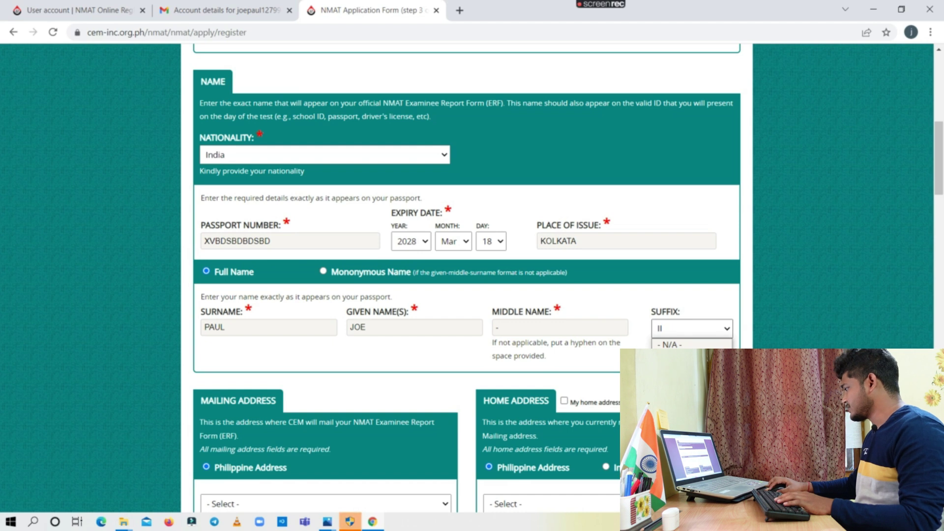
click(675, 343)
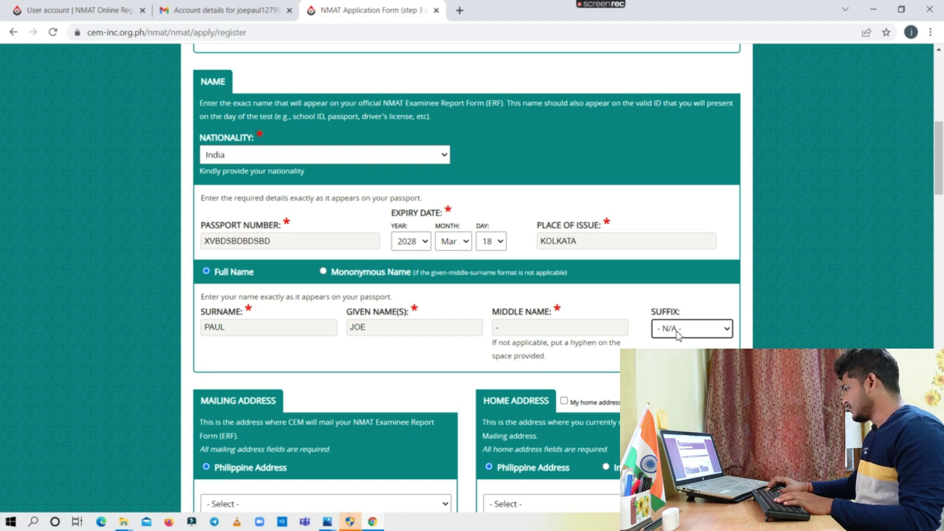
scroll(434, 346, down, 5)
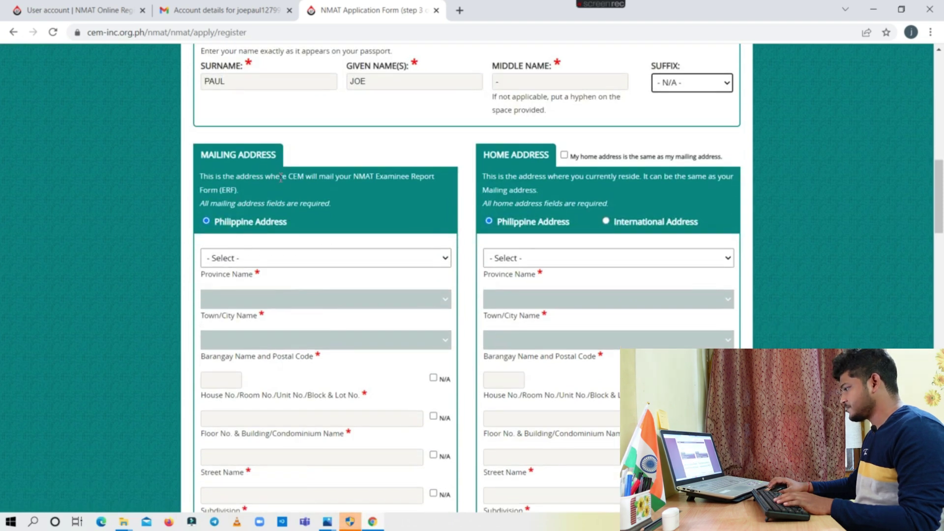
Select the mailing address province, town/city and barangay from their dropdowns
scroll(288, 196, down, 1)
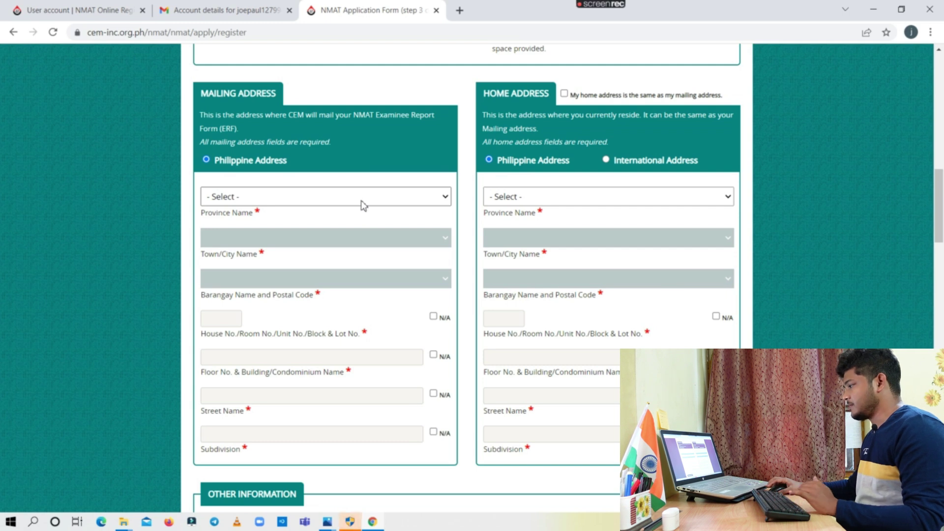
click(363, 203)
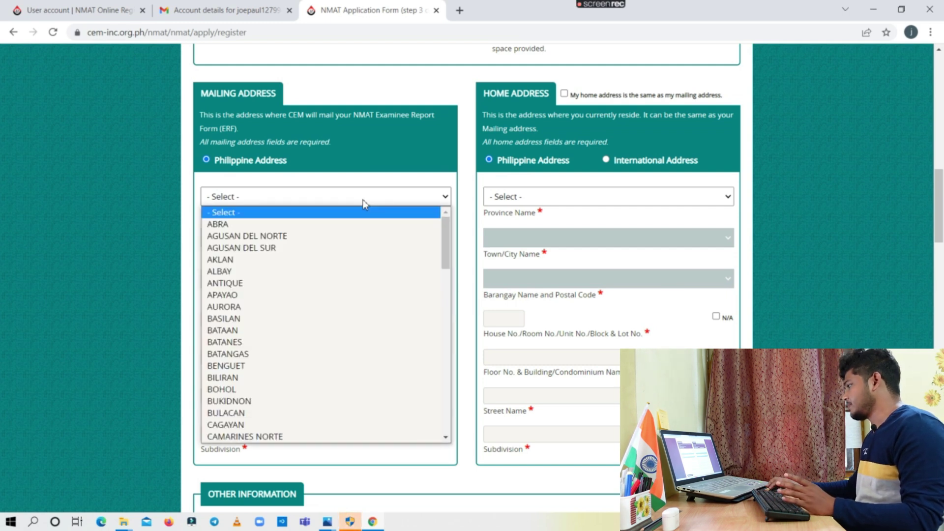
scroll(275, 384, down, 10)
scroll(276, 325, down, 3)
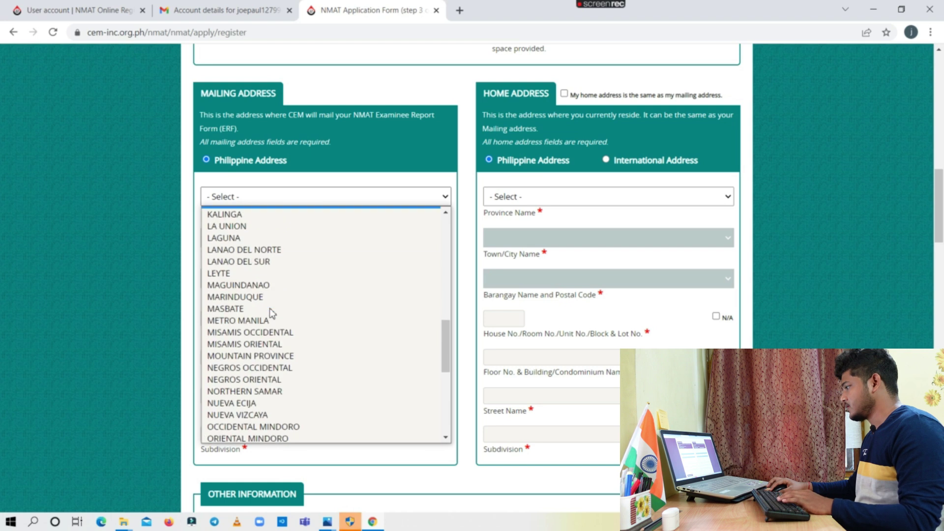
scroll(290, 315, up, 3)
scroll(294, 314, down, 7)
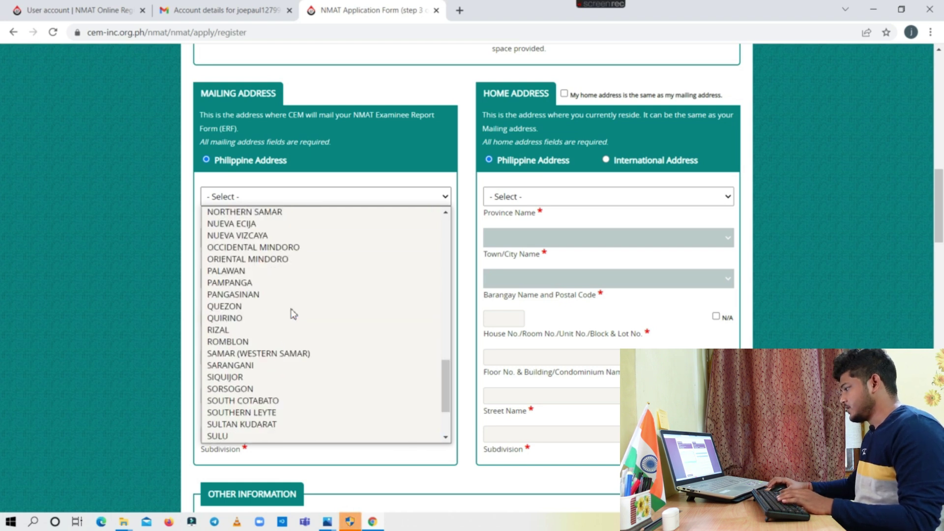
scroll(294, 314, up, 11)
scroll(294, 313, up, 2)
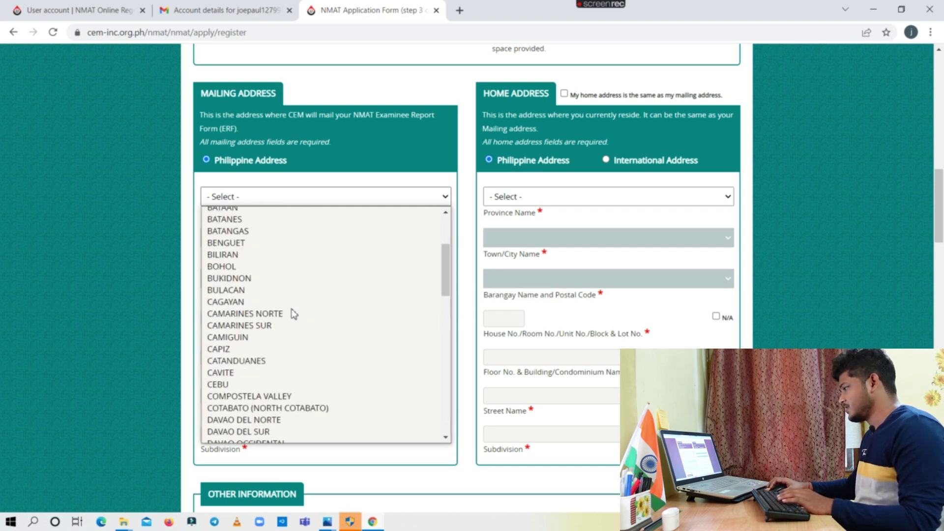
scroll(294, 312, down, 14)
scroll(311, 341, down, 3)
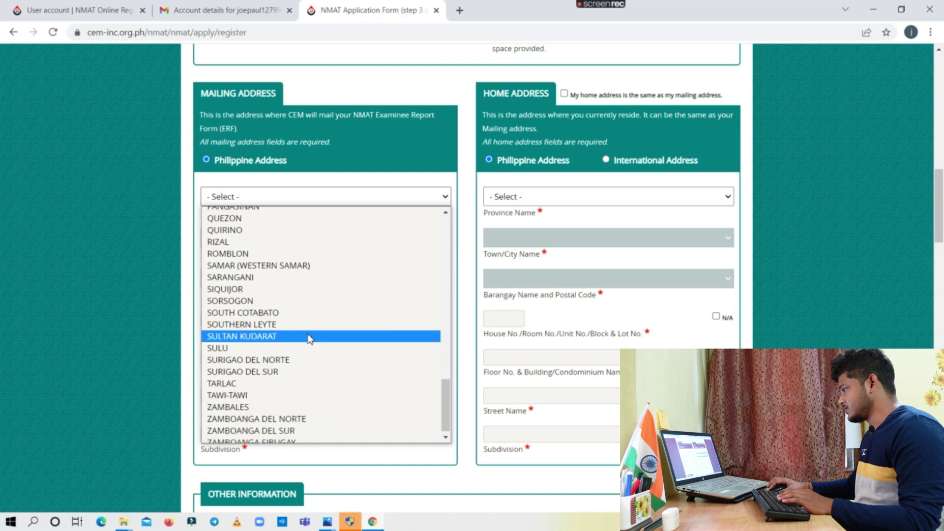
scroll(305, 339, up, 8)
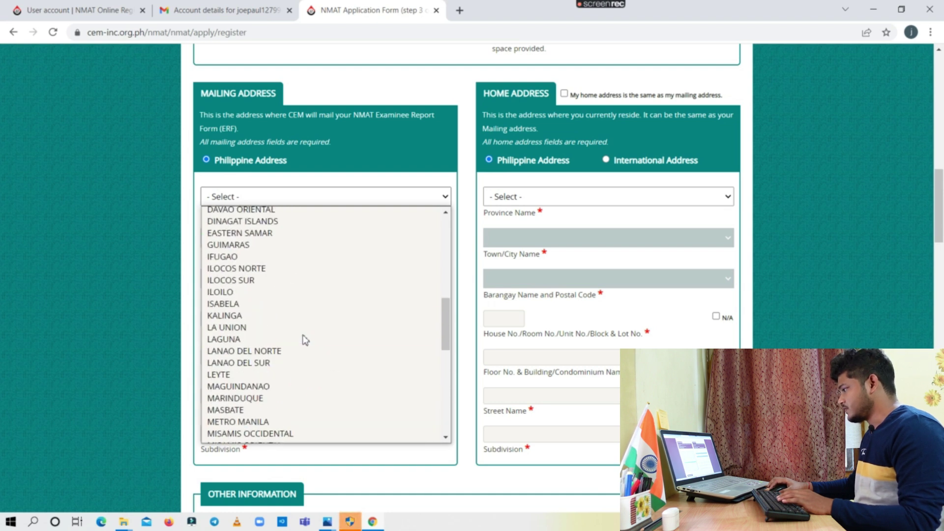
click(265, 422)
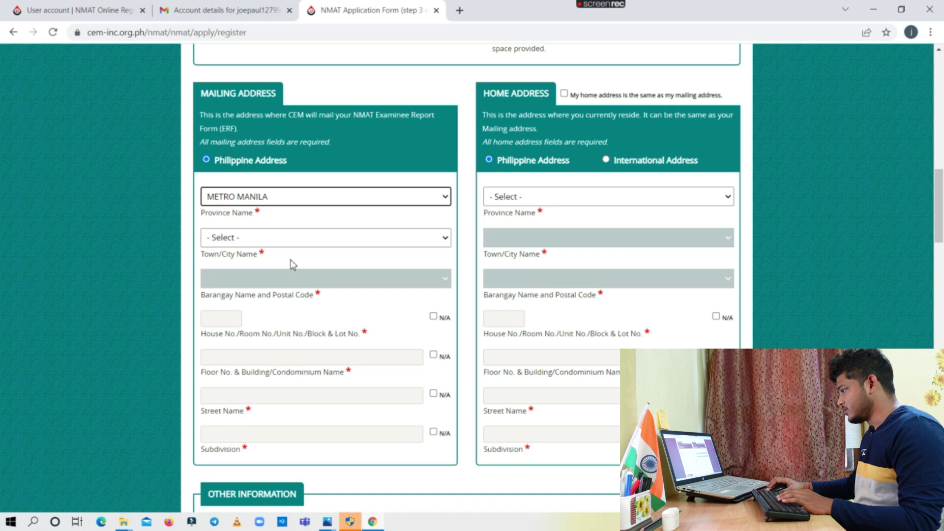
click(279, 241)
click(265, 276)
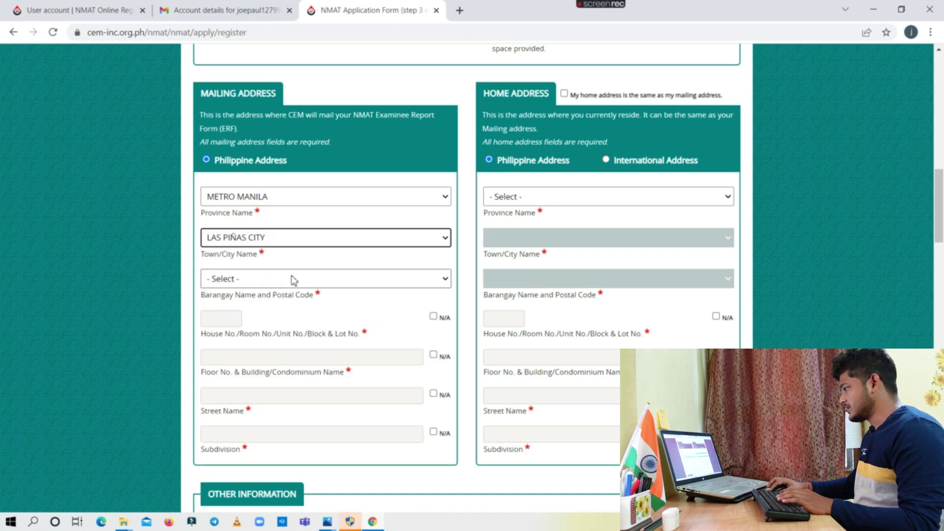
click(289, 282)
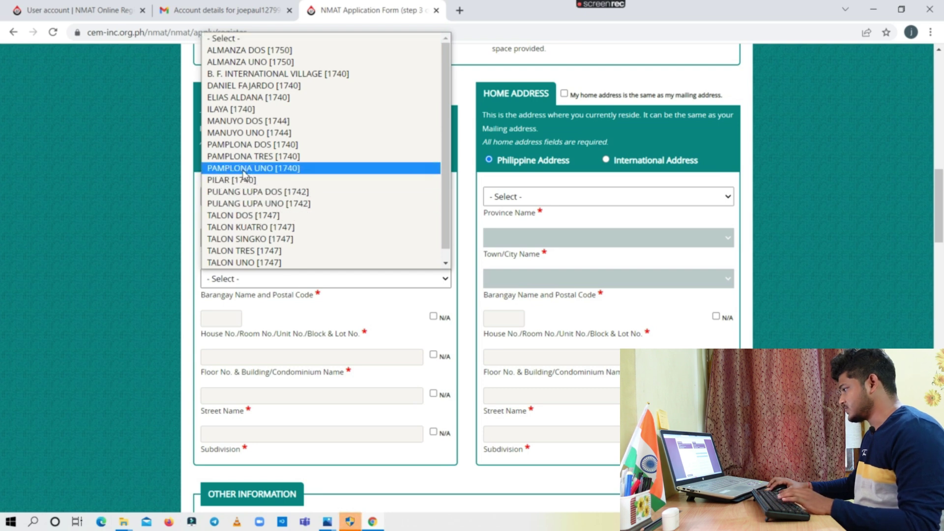
click(243, 157)
Fill in the mailing address house number, street name and subdivision
scroll(251, 265, down, 2)
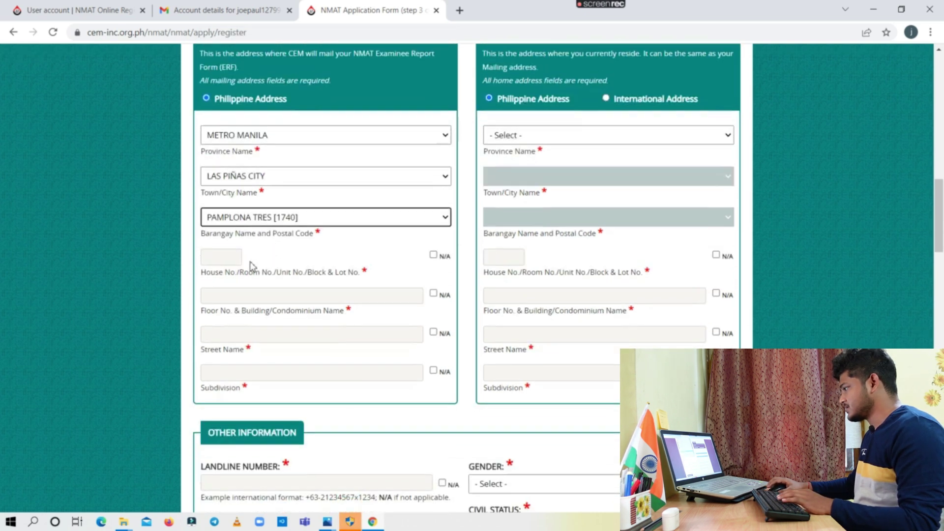
click(214, 264)
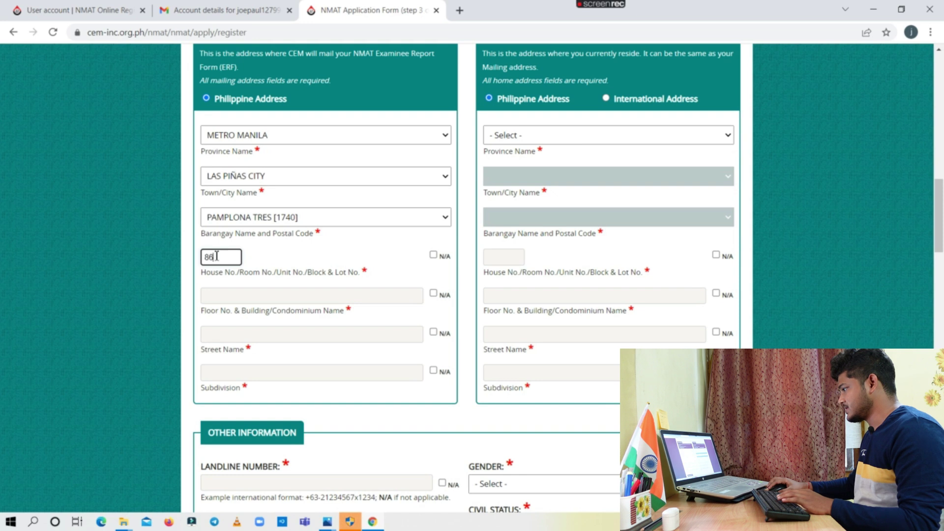
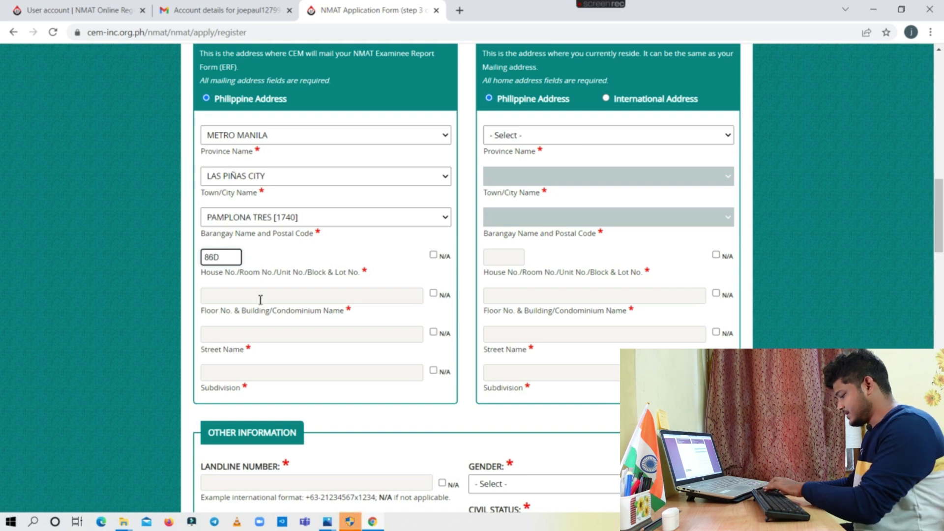
click(262, 297)
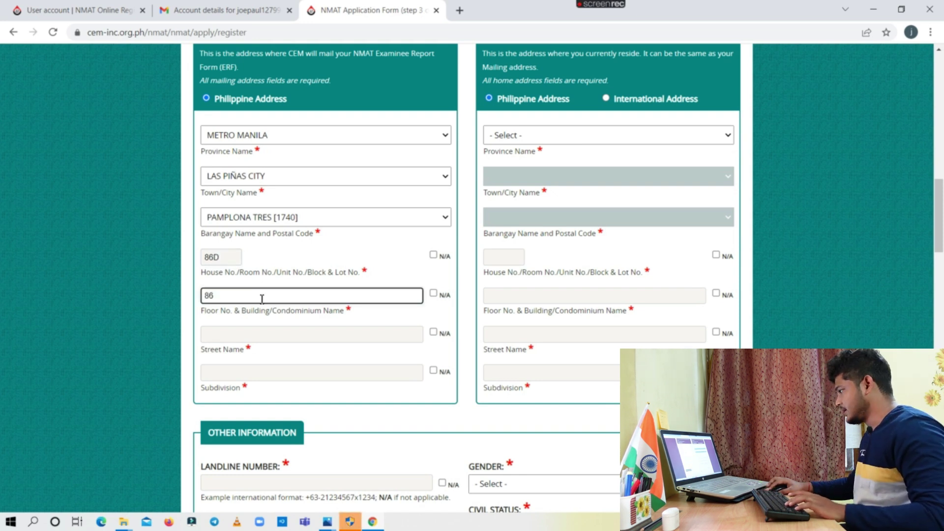
click(246, 336)
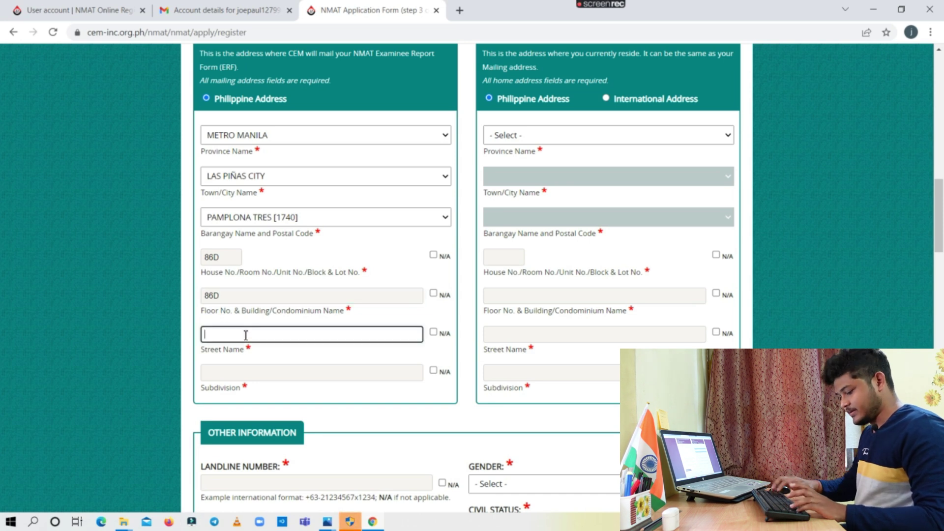
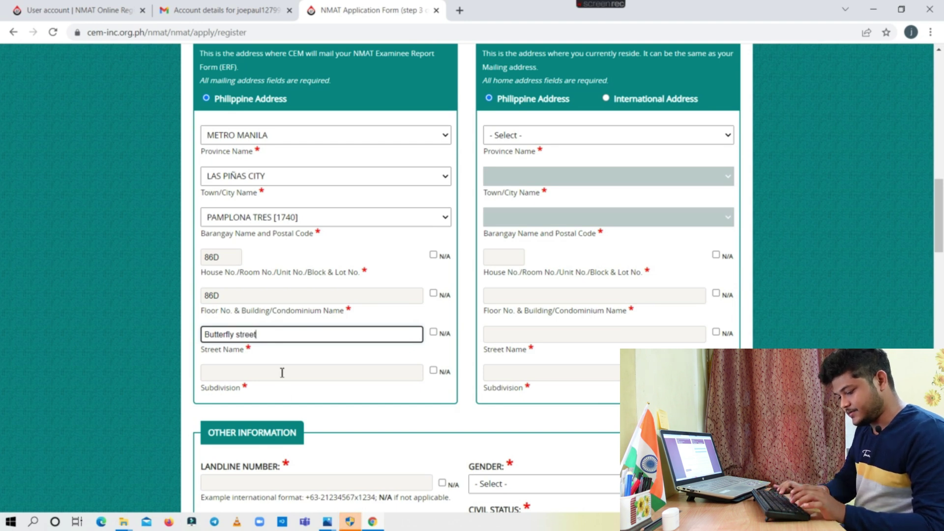
click(282, 372)
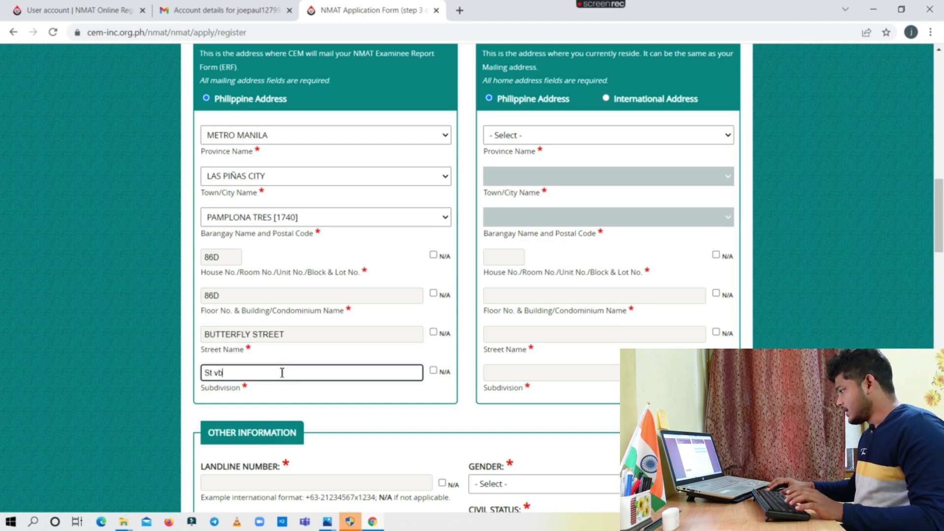
key(ctrl+shift+Left)
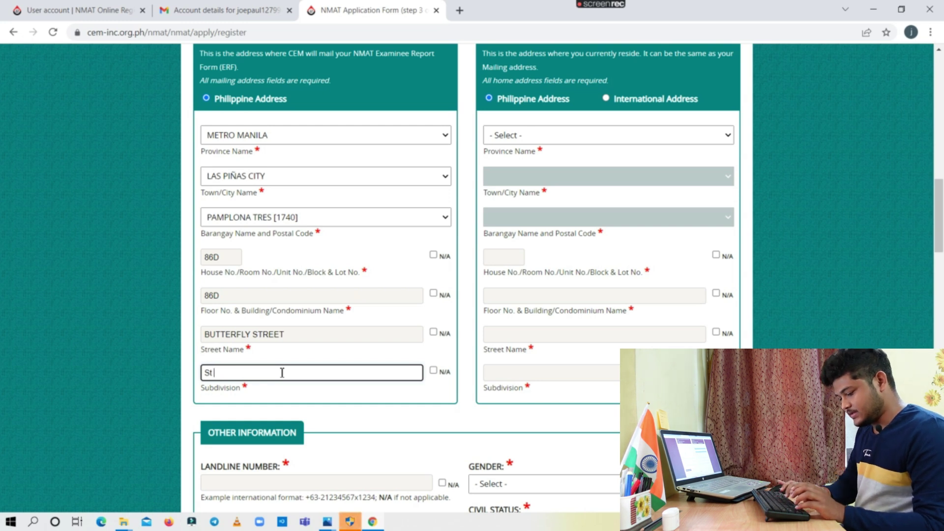
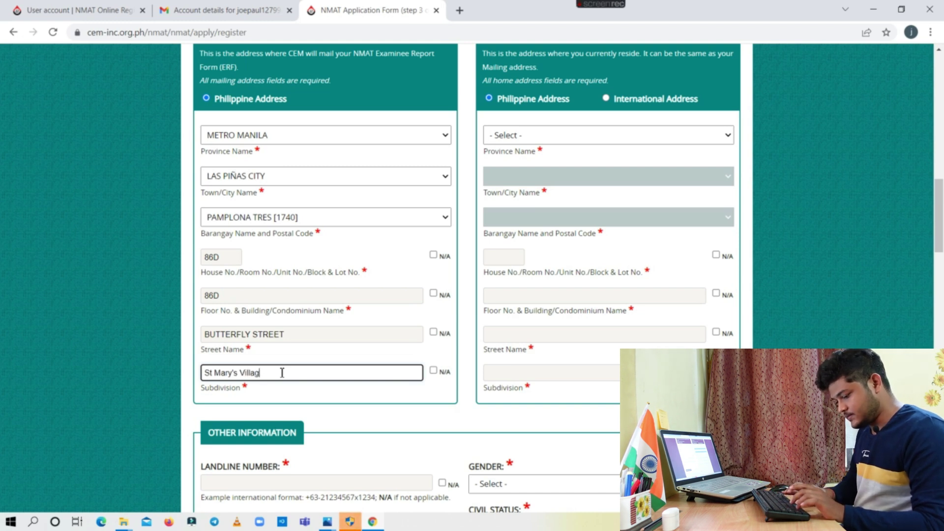
scroll(278, 370, down, 1)
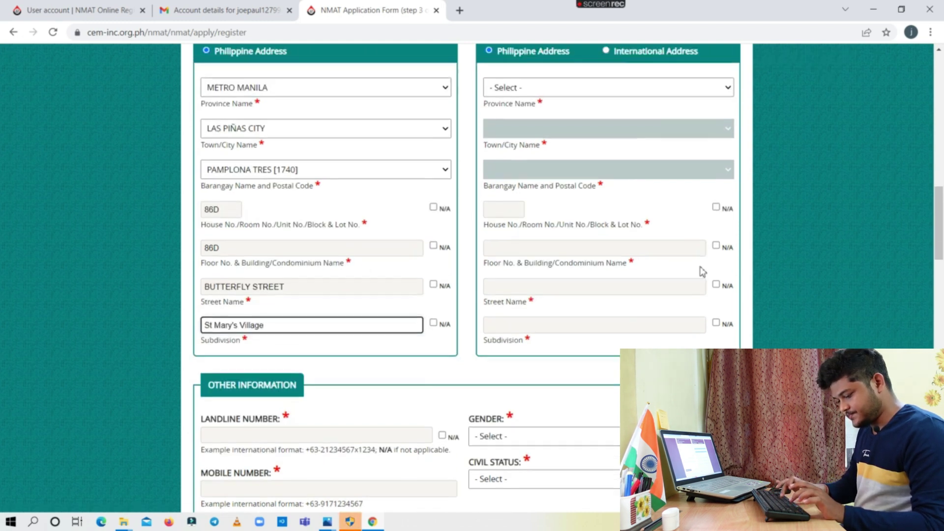
scroll(612, 253, up, 2)
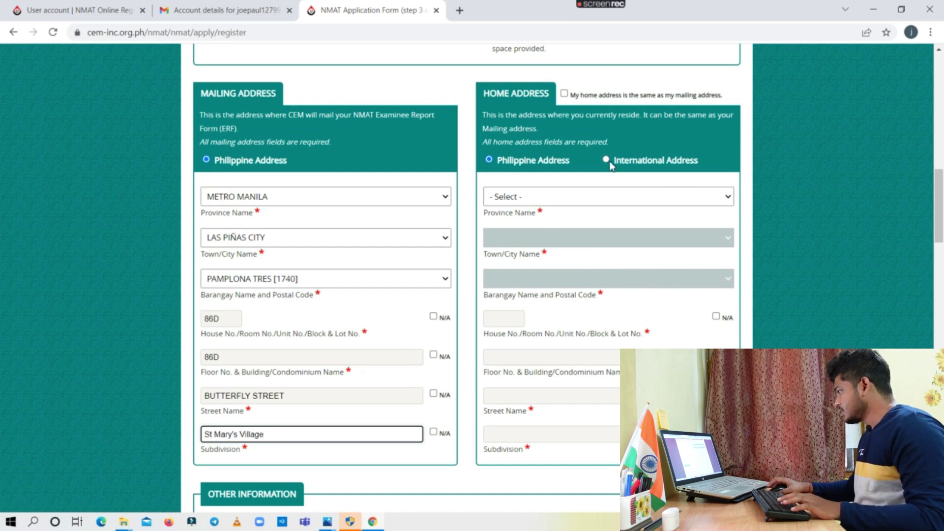
click(607, 161)
click(596, 201)
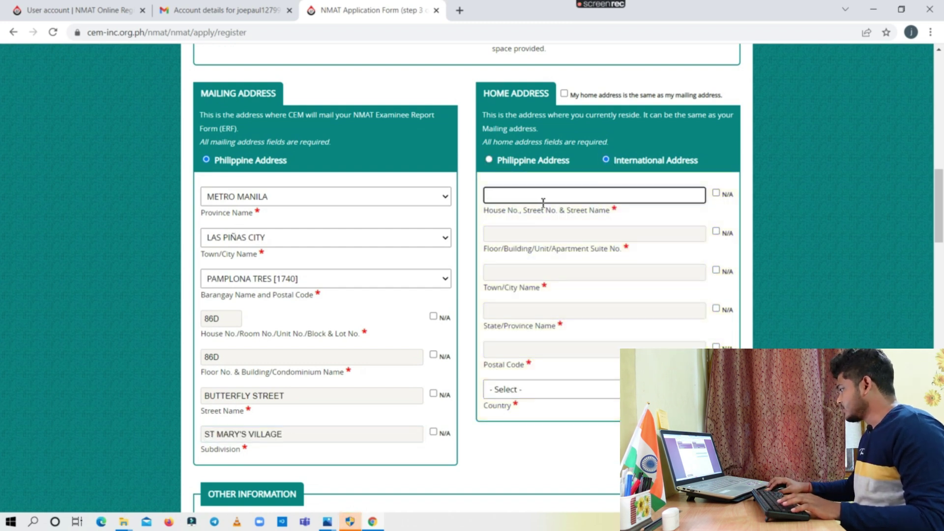
click(542, 233)
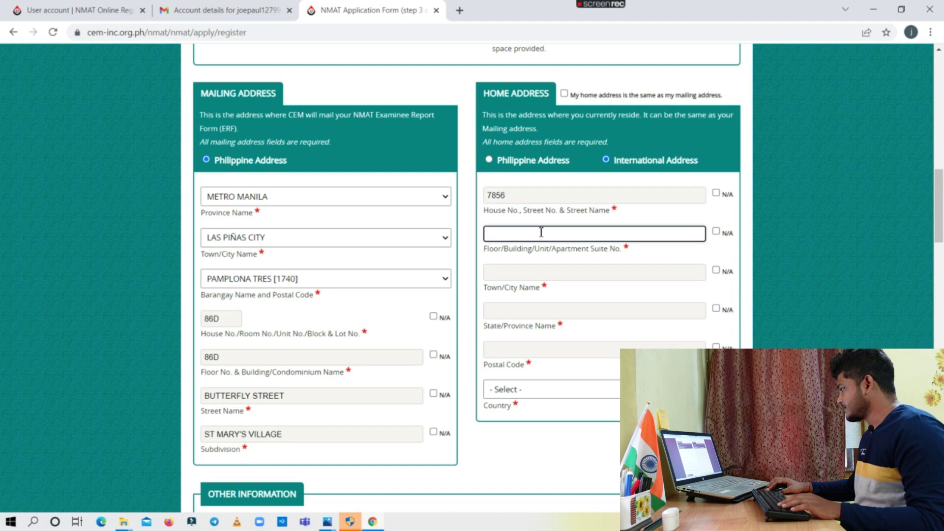
click(543, 272)
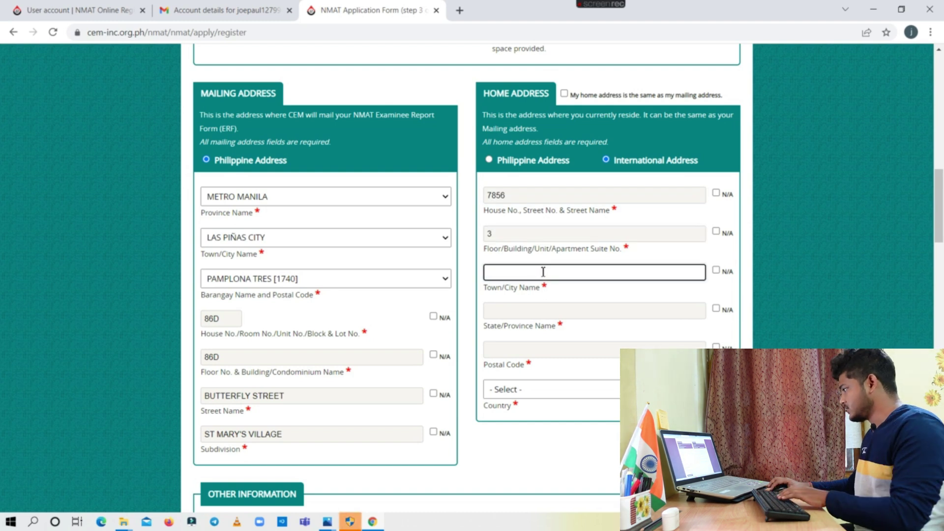
text(bhadrak)
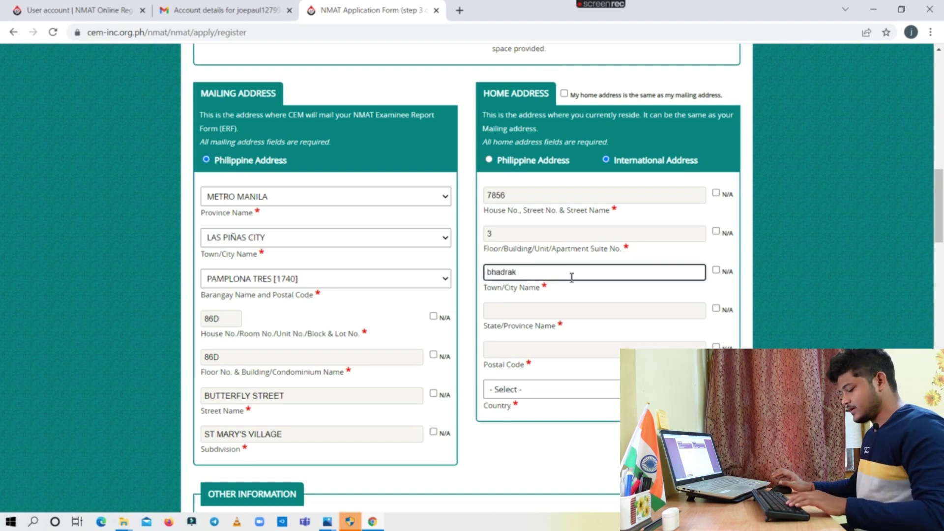
click(571, 312)
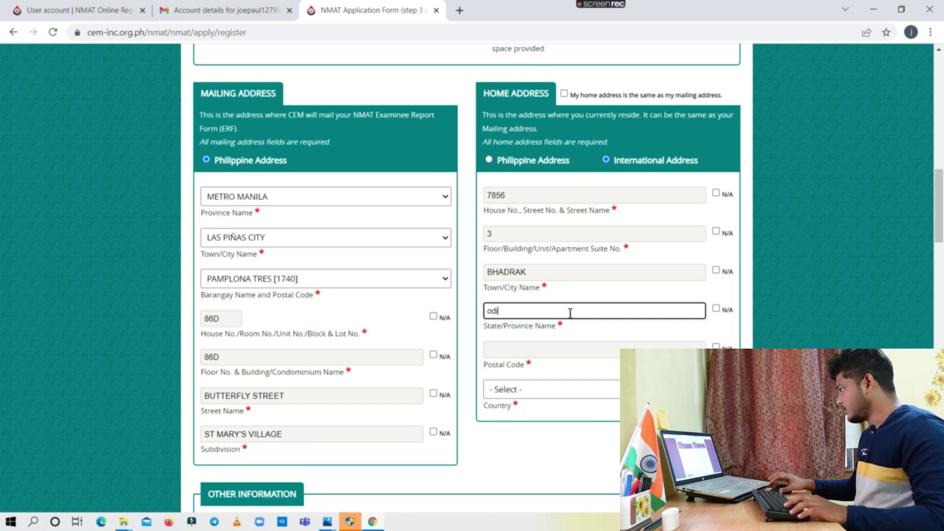
text(odisha)
Enter home postal code 756101 and select India as the country
click(529, 350)
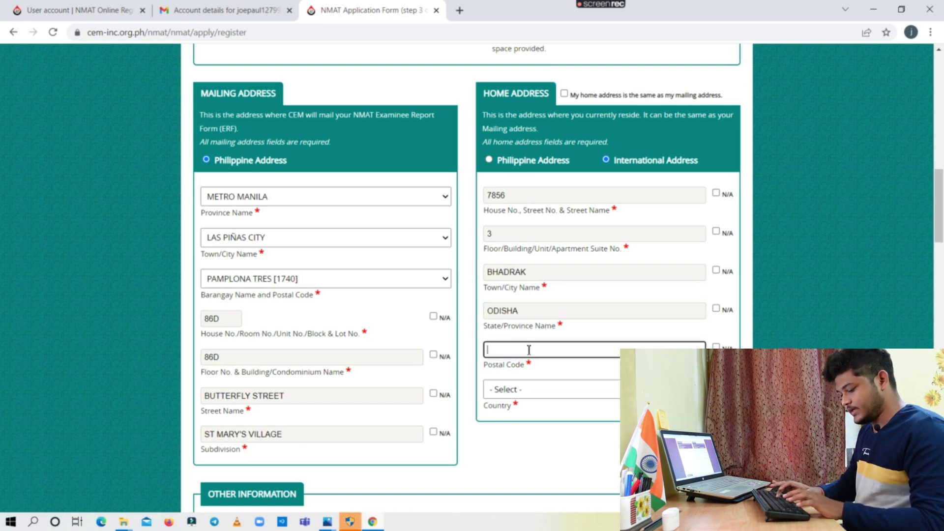
text(756101)
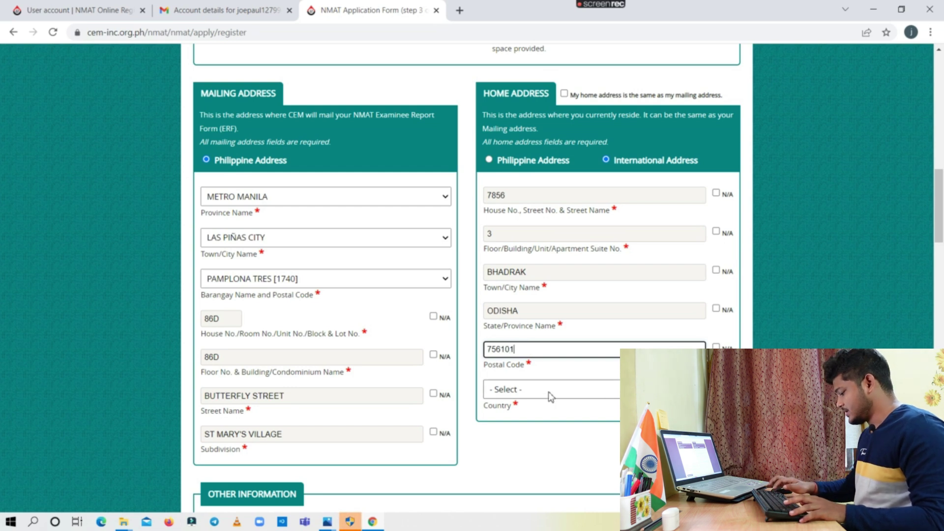
click(548, 391)
scroll(569, 296, down, 20)
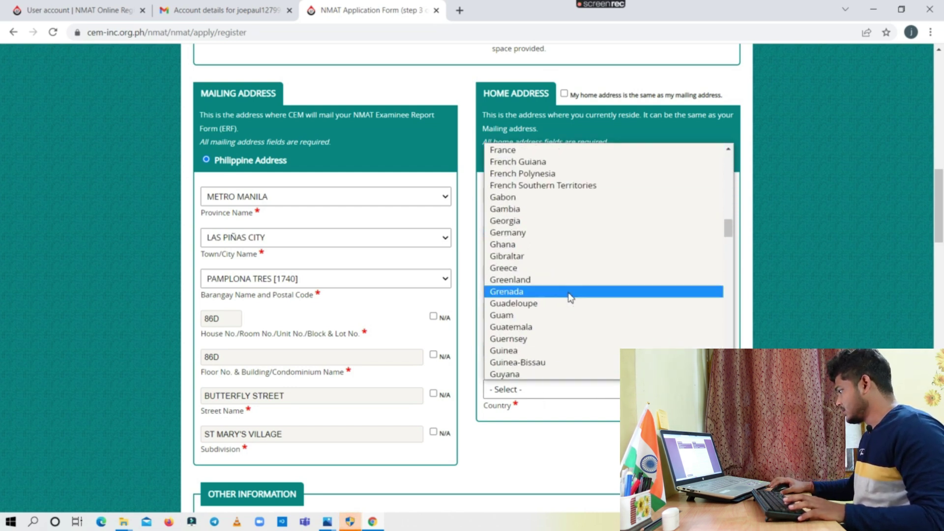
scroll(571, 298, down, 7)
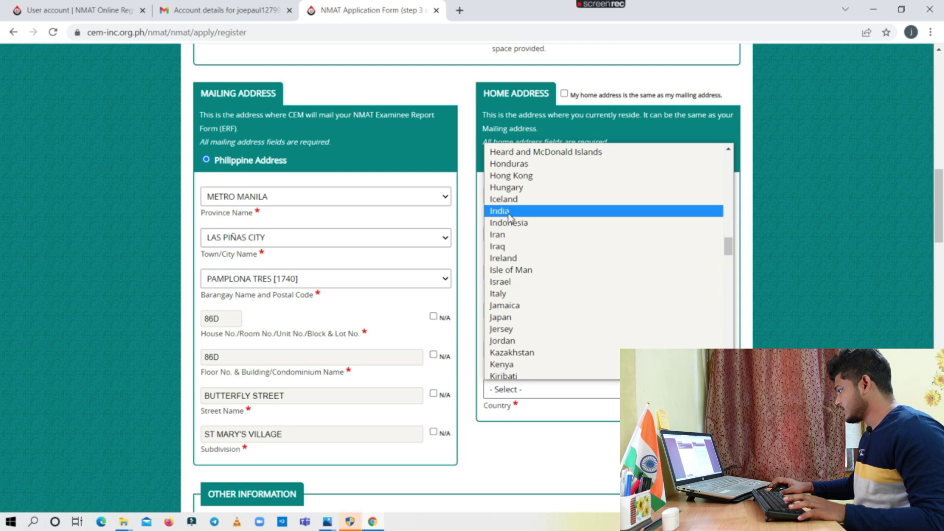
click(509, 212)
scroll(375, 316, down, 3)
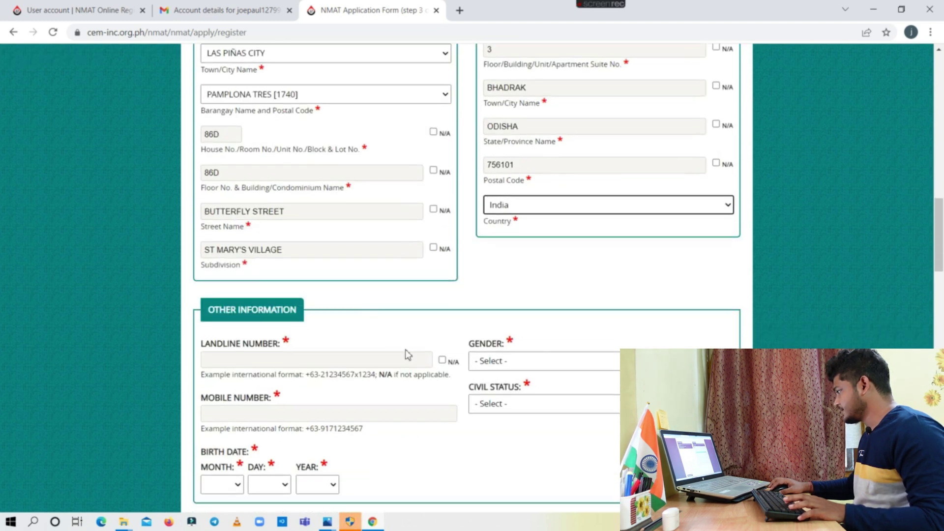
scroll(398, 309, down, 2)
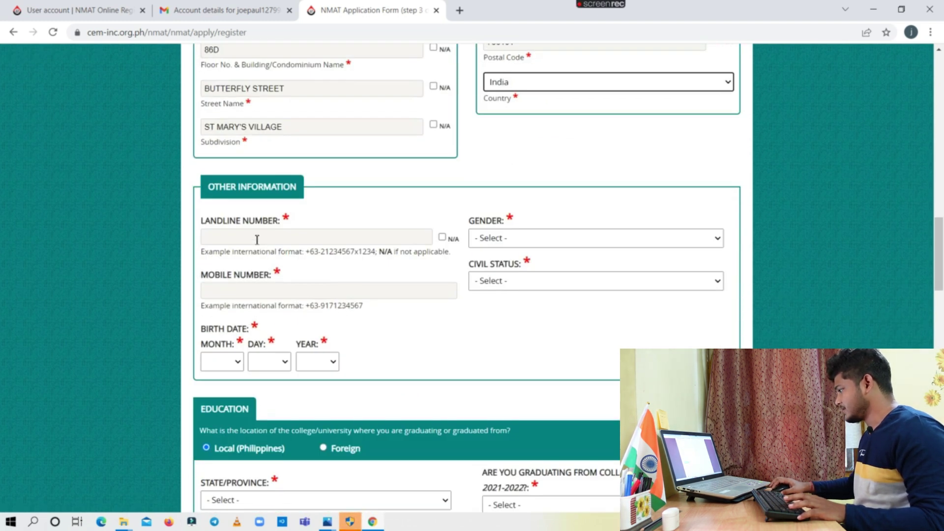
click(442, 237)
click(305, 290)
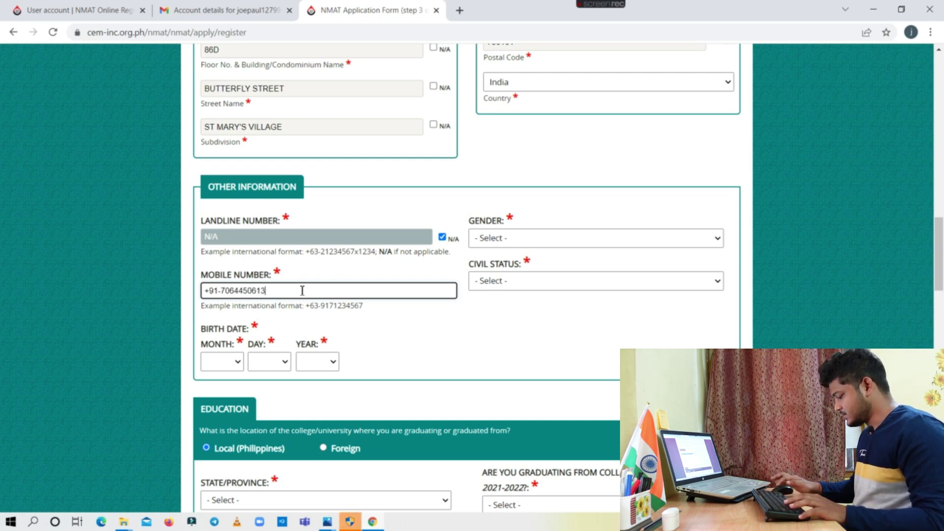
click(236, 362)
click(216, 263)
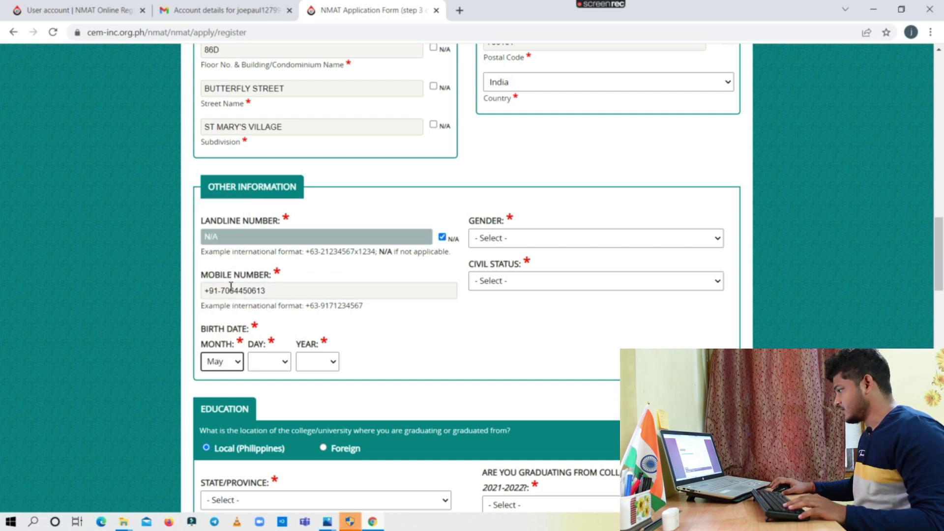
click(281, 362)
scroll(269, 310, down, 3)
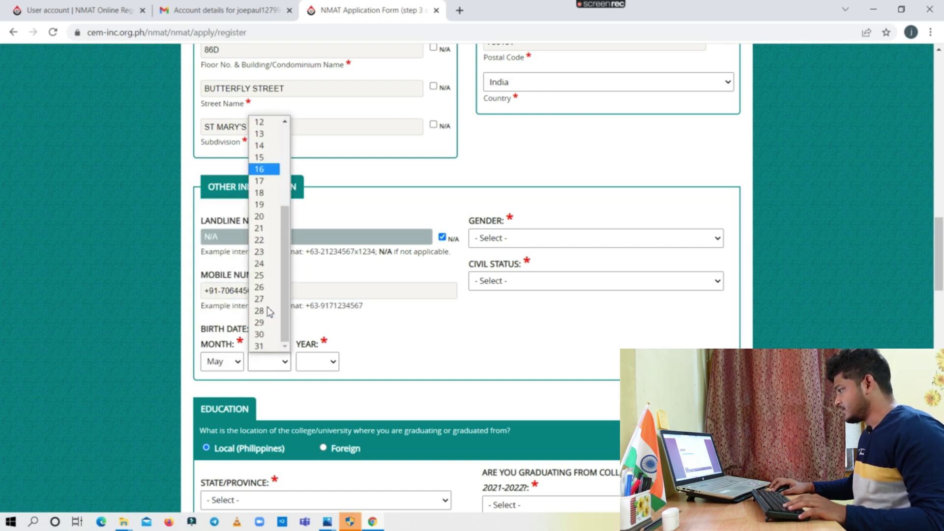
click(270, 332)
click(331, 363)
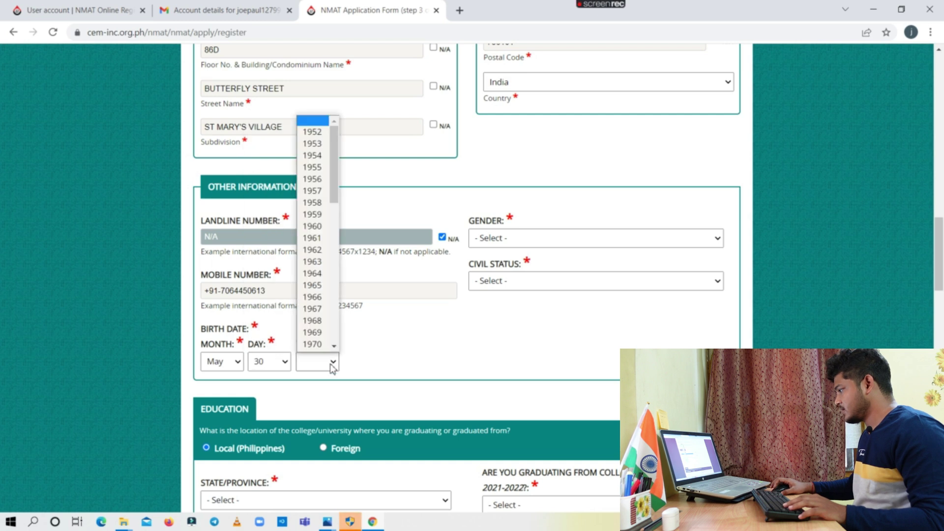
scroll(328, 309, down, 10)
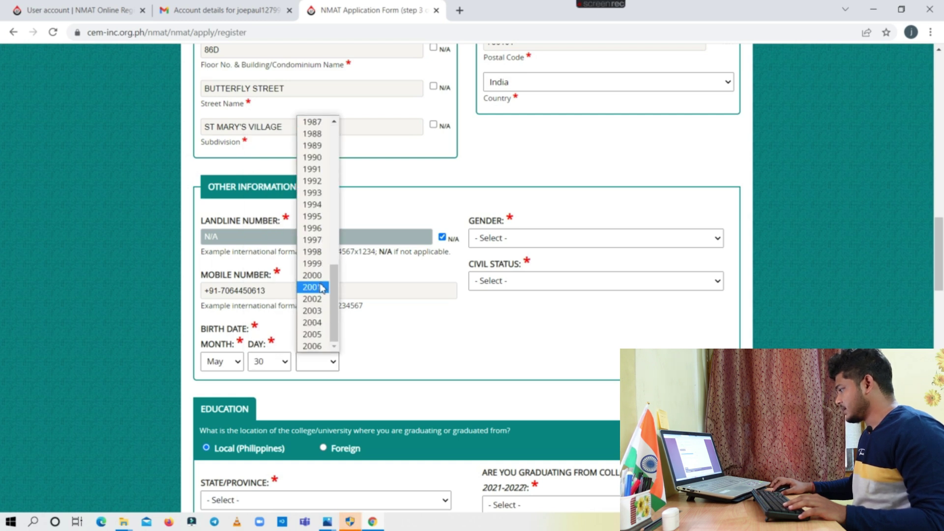
click(321, 278)
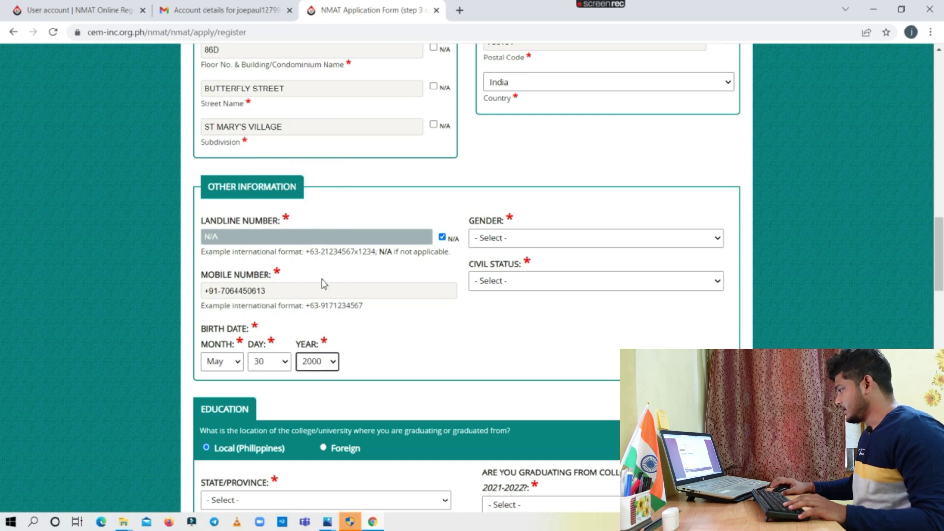
Set gender to Male and civil status to Single
click(502, 239)
click(550, 277)
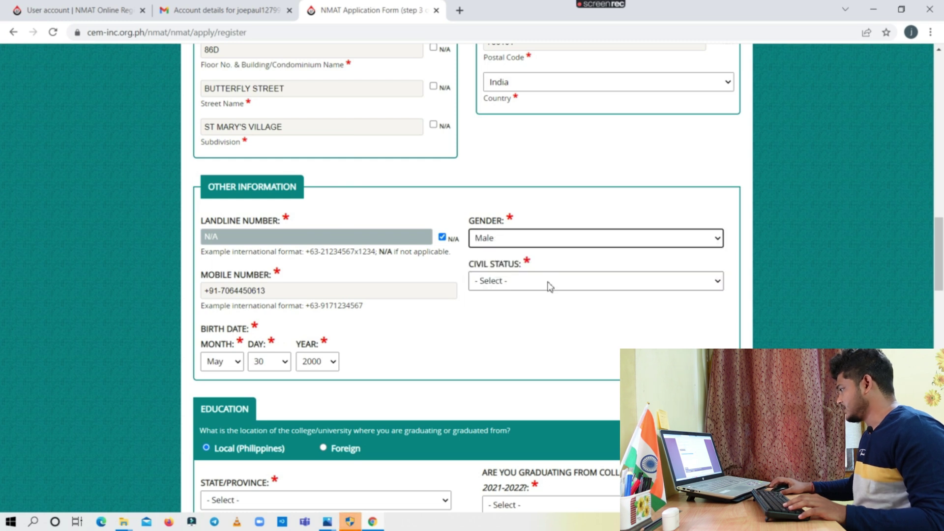
click(550, 287)
click(502, 310)
Select Metro Manila (NCR) as the college's province
scroll(426, 307, down, 4)
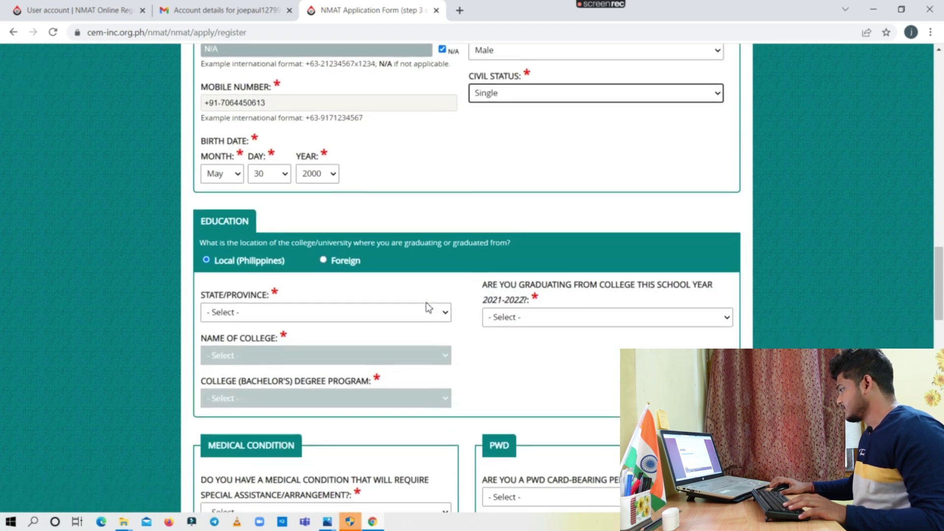
scroll(428, 308, down, 1)
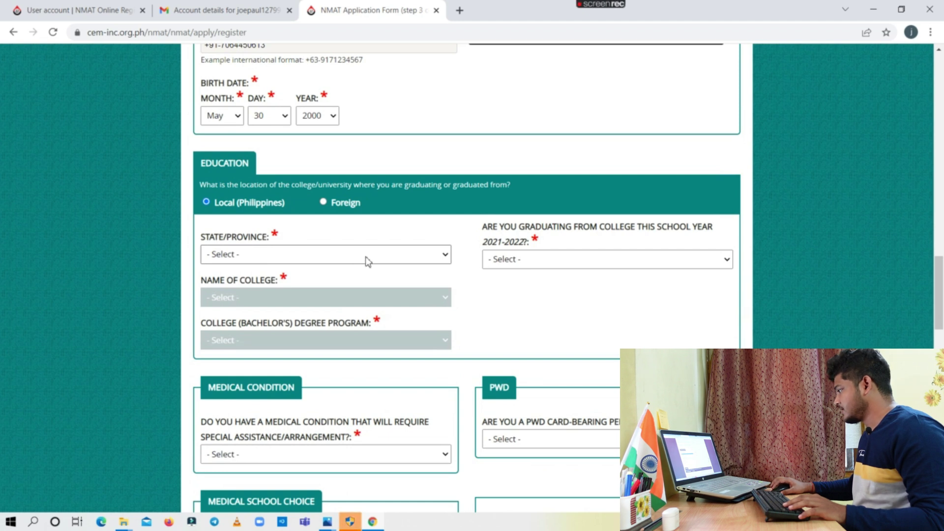
scroll(353, 258, down, 1)
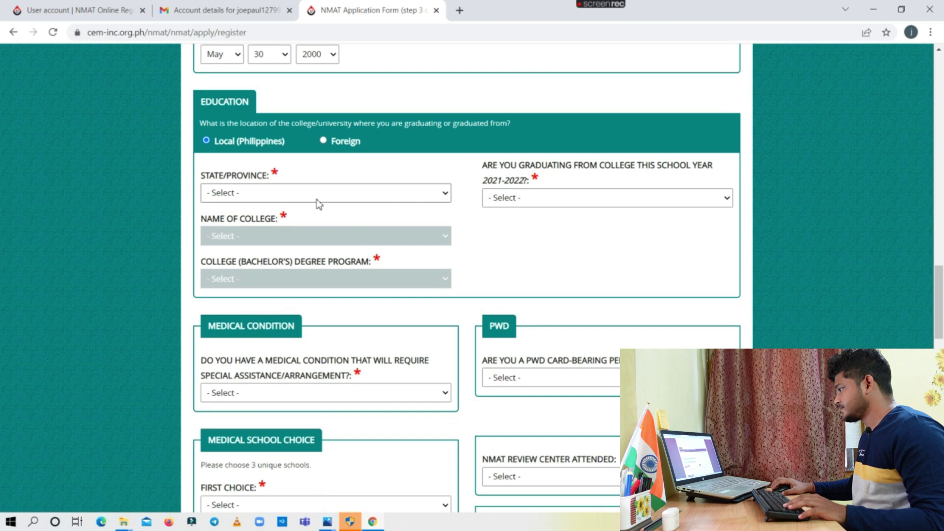
click(350, 197)
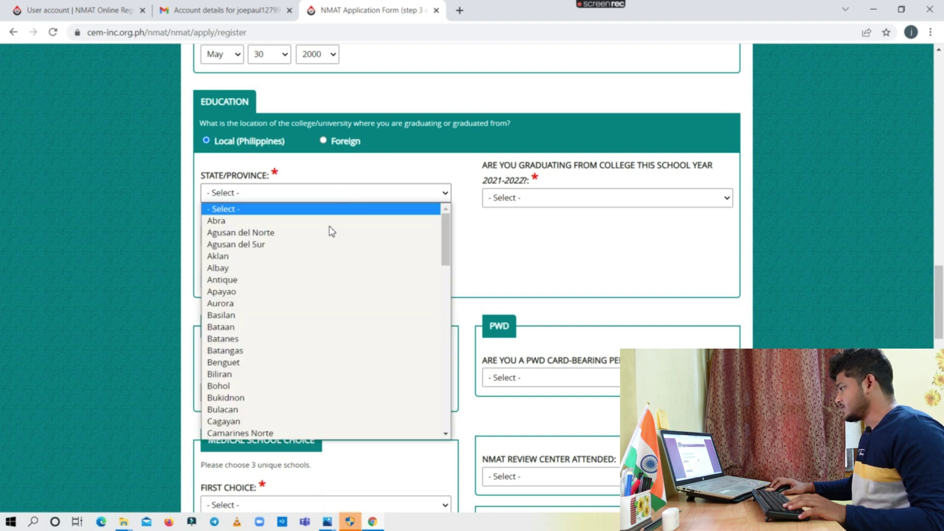
scroll(316, 288, down, 10)
scroll(316, 290, down, 3)
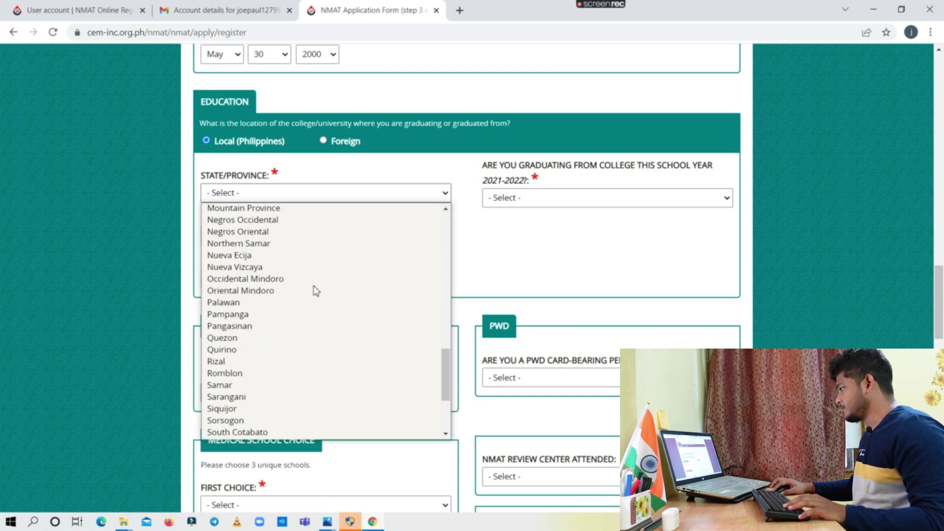
scroll(316, 290, up, 10)
scroll(317, 291, down, 5)
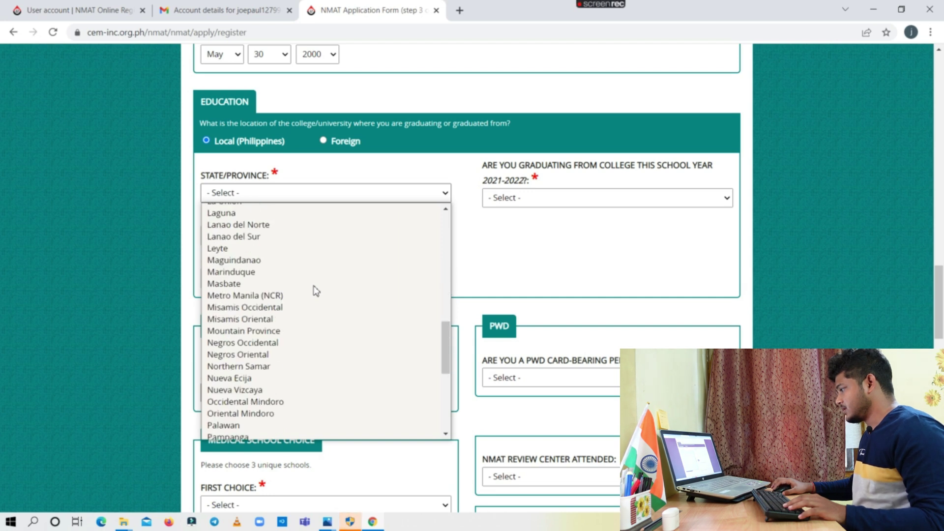
click(295, 296)
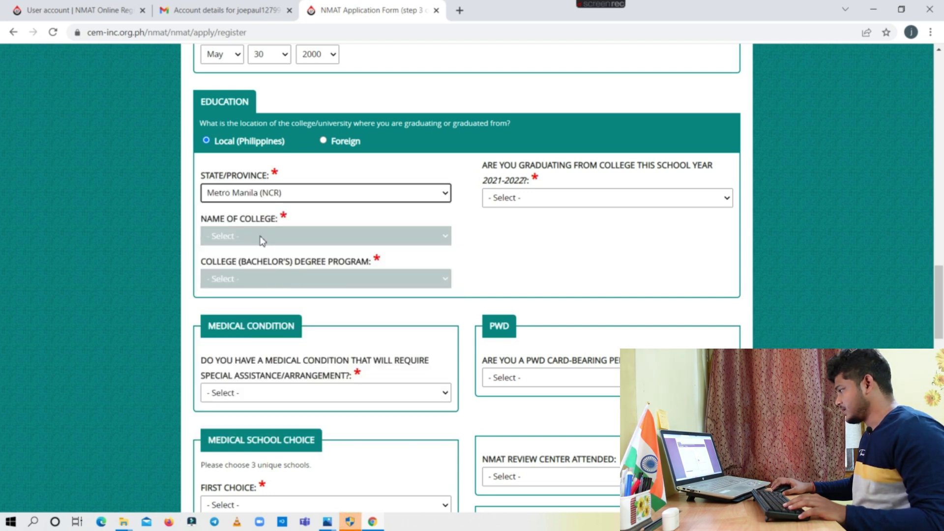
Choose University of Perpetual Help System Dalta as the college
click(345, 237)
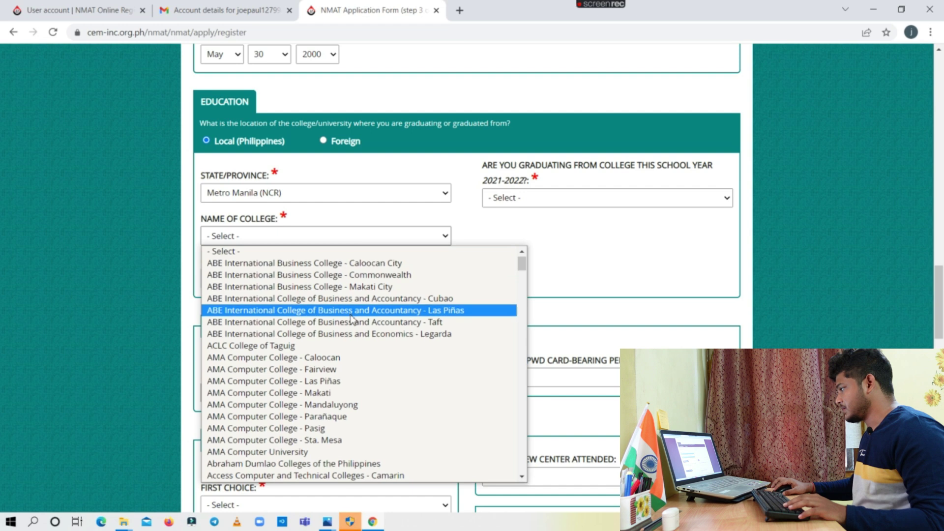
scroll(277, 338, down, 3)
scroll(292, 307, up, 4)
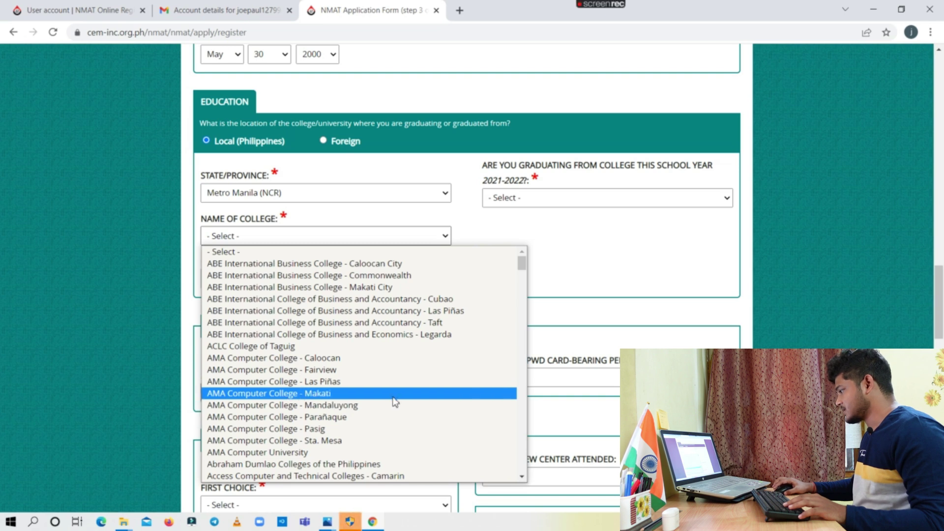
scroll(396, 401, down, 20)
scroll(294, 388, down, 20)
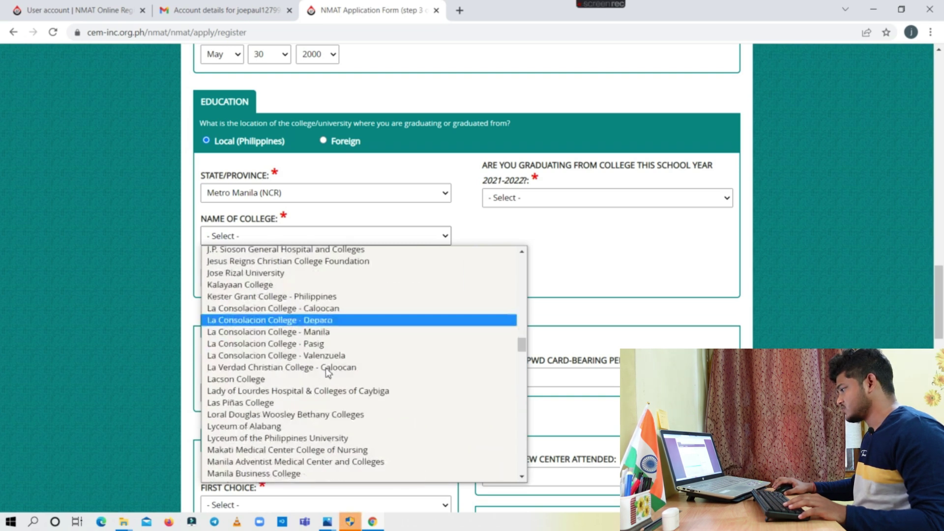
scroll(398, 361, down, 20)
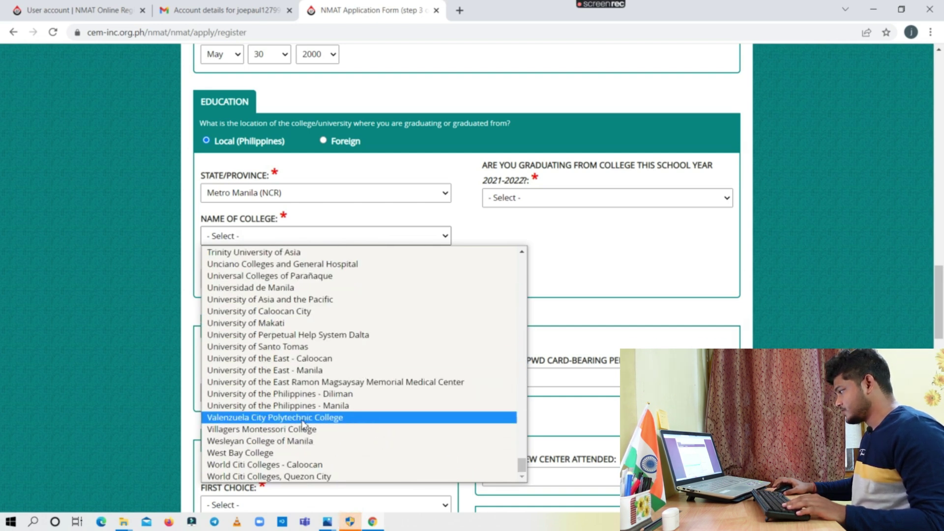
click(287, 337)
Set the degree to AB in Psychology and answer Yes to graduating this school year
click(371, 278)
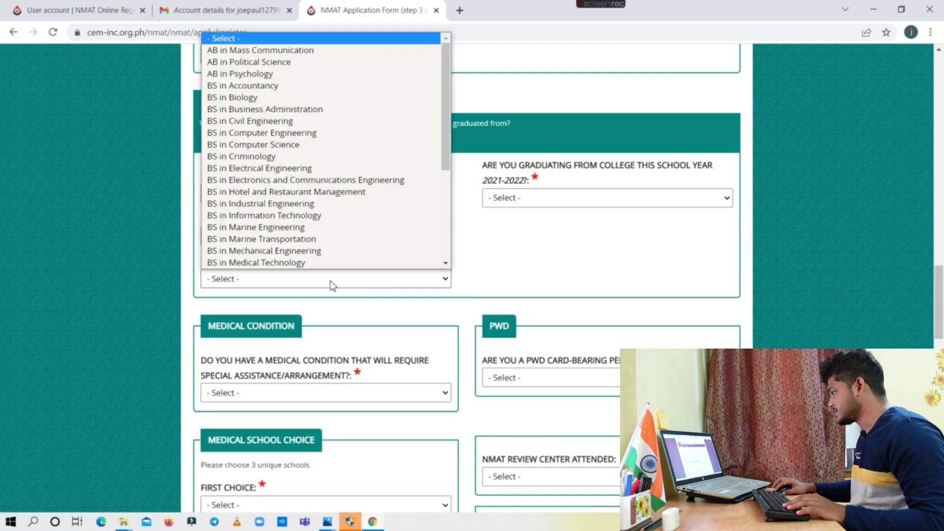
click(290, 73)
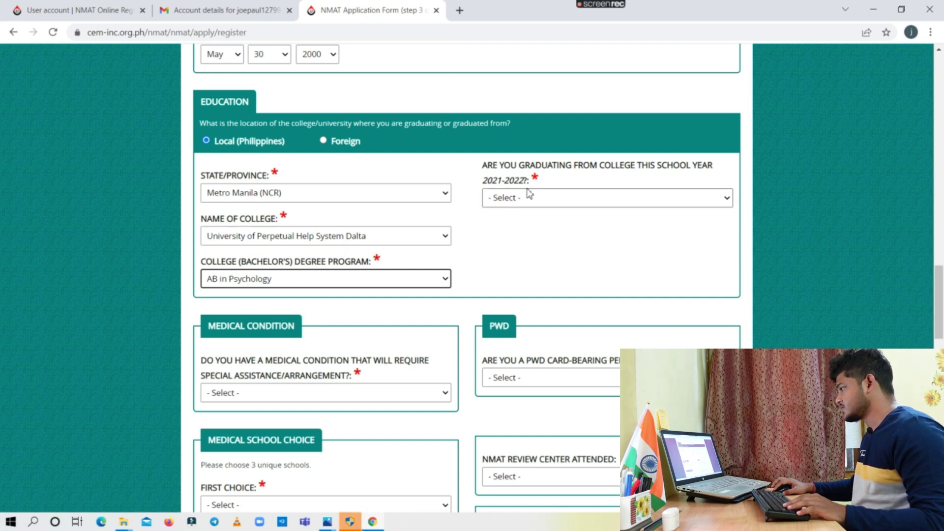
click(547, 198)
click(511, 224)
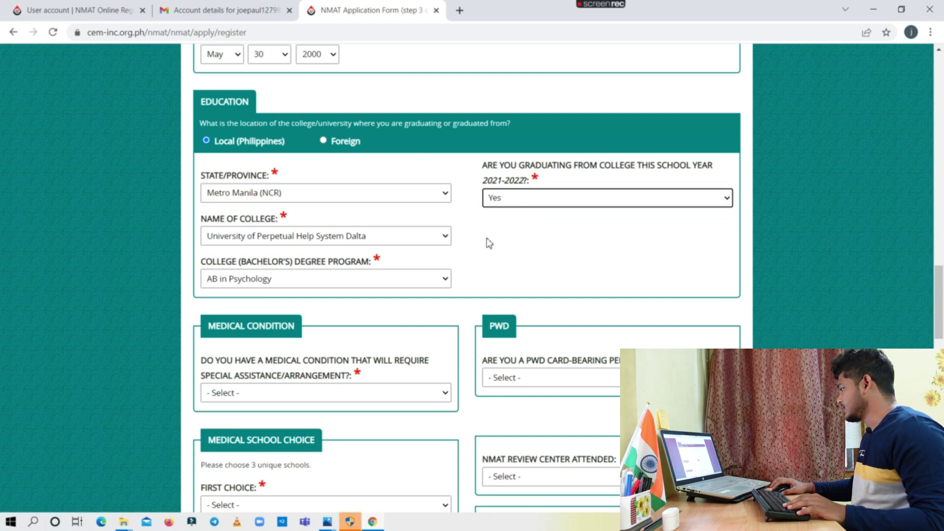
scroll(383, 308, down, 1)
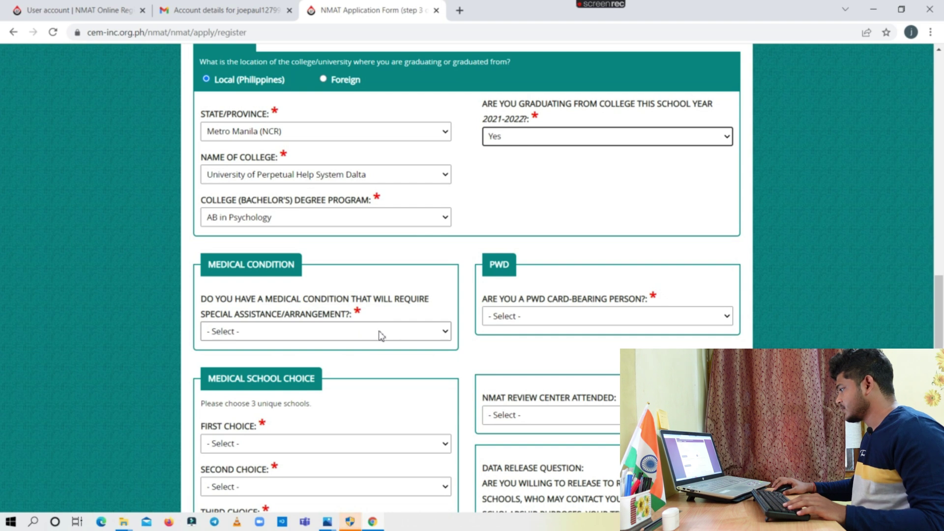
Answer No to both the medical condition and PWD card questions
click(337, 335)
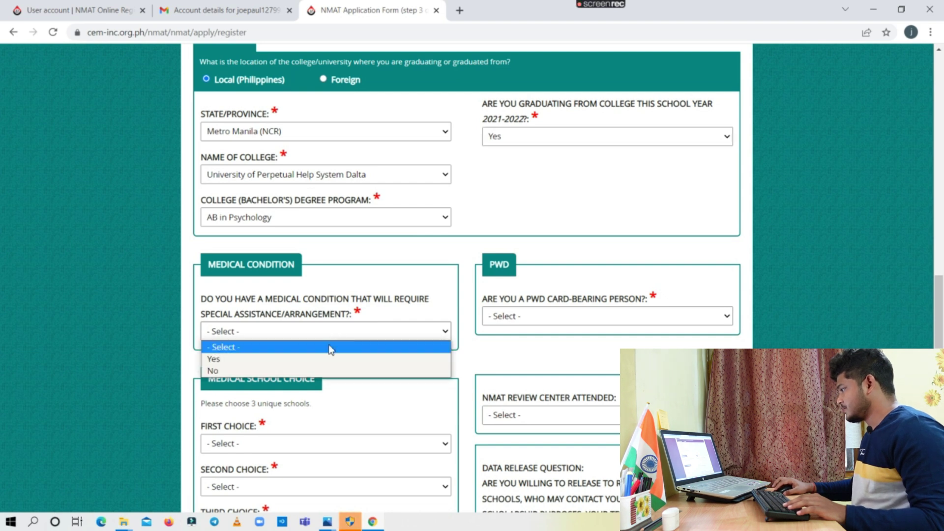
click(288, 368)
click(633, 317)
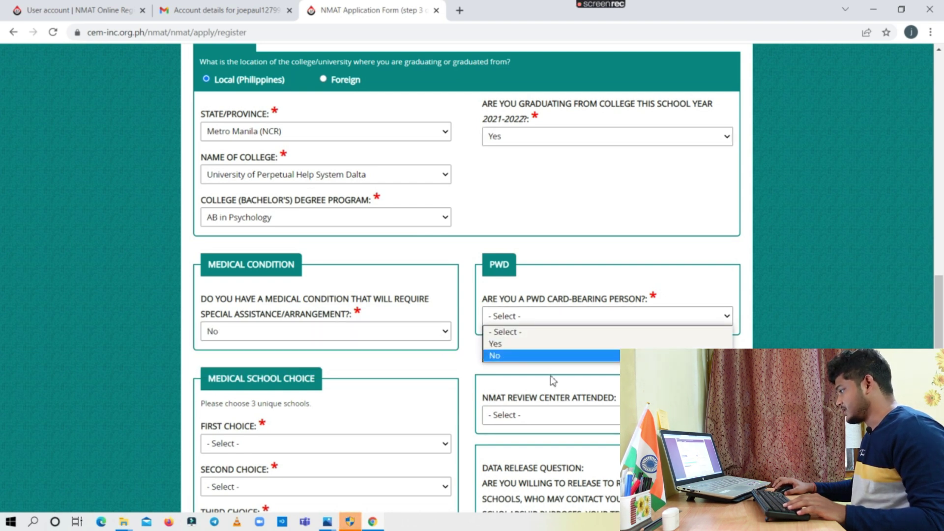
click(497, 344)
Pick University of Perpetual Help Rizal, Dr. Jose G. Tamayo school, and Ateneo de Manila as medical school choices
scroll(415, 332, down, 2)
click(358, 322)
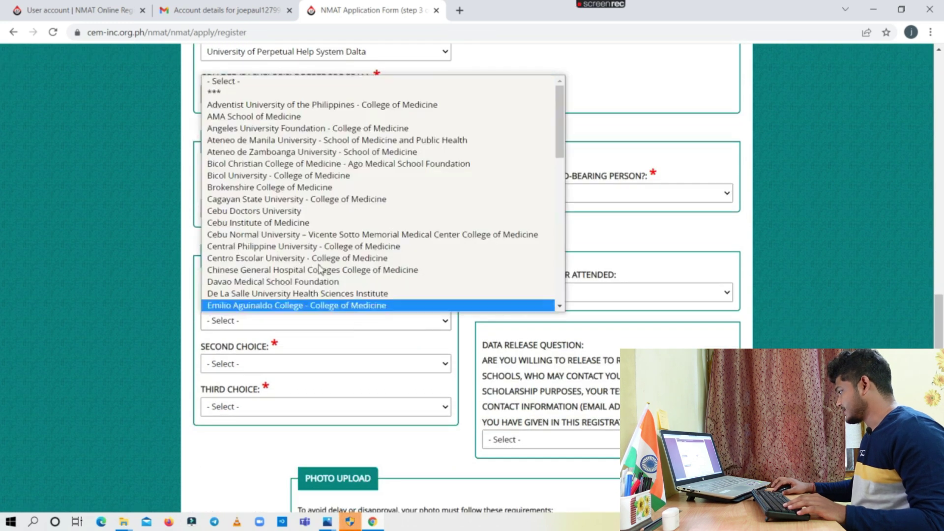
scroll(324, 197, down, 10)
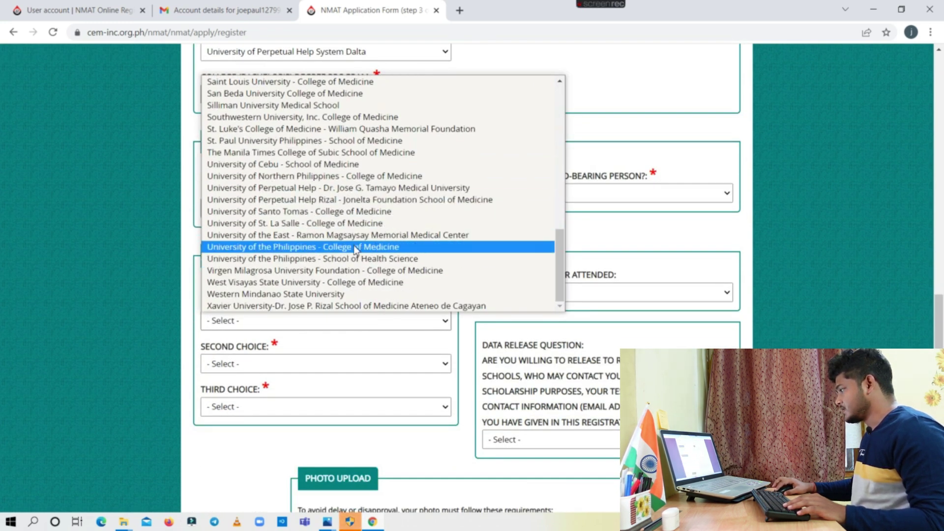
click(424, 200)
click(376, 365)
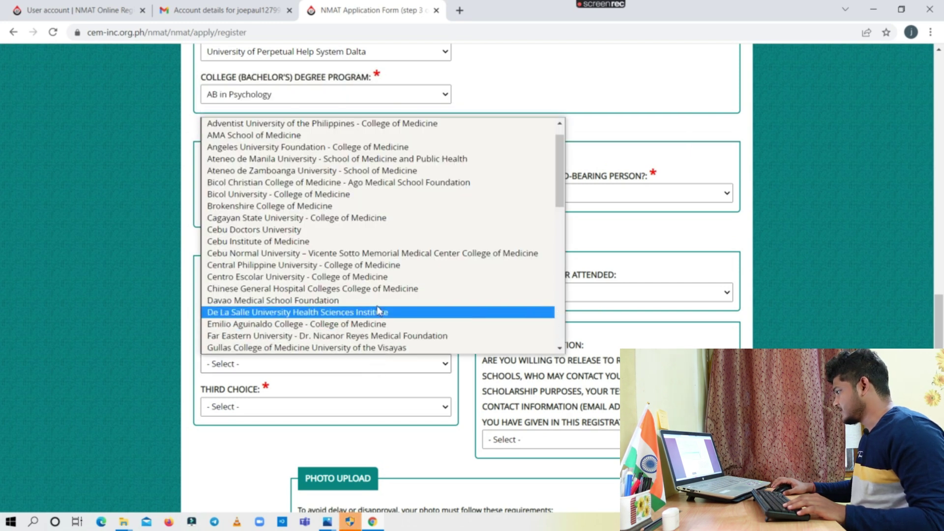
scroll(411, 246, down, 15)
click(408, 230)
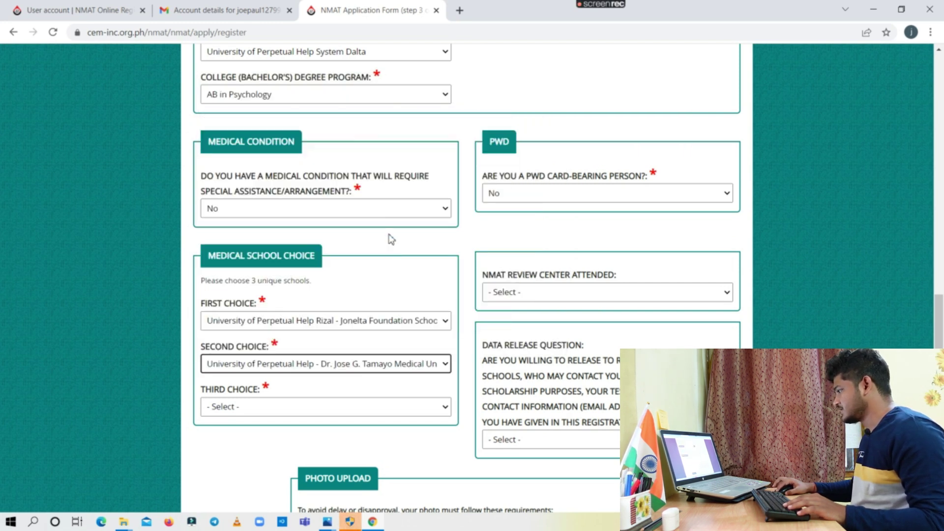
click(341, 408)
click(327, 238)
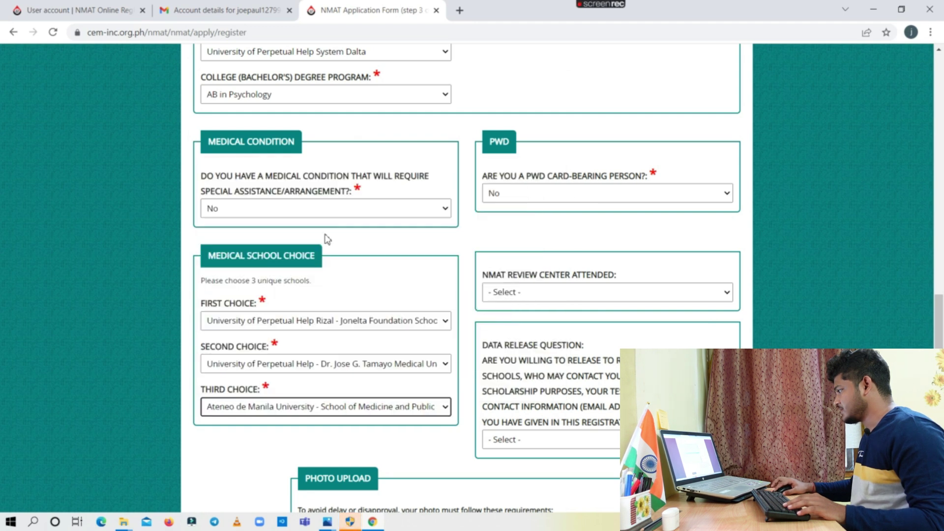
Choose ACCESS as the review center and decline releasing contact information to medical schools
click(560, 292)
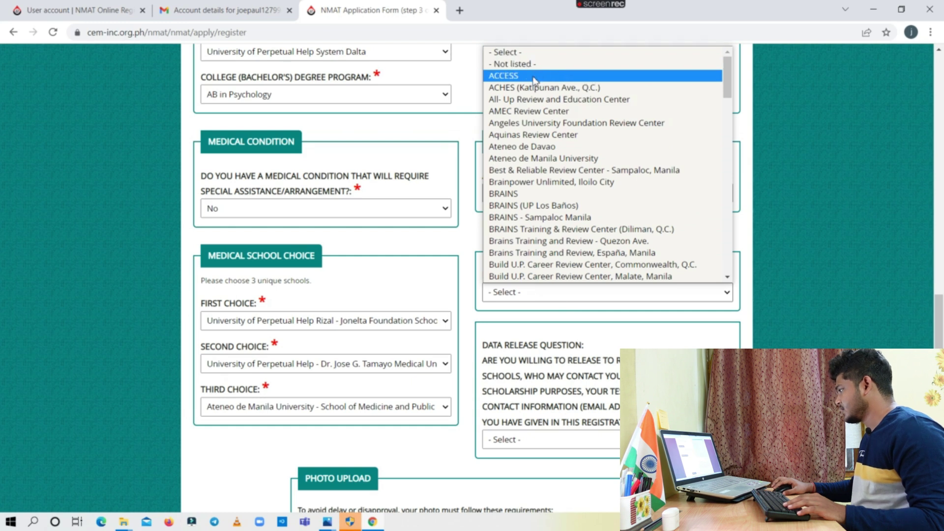
click(549, 76)
scroll(580, 147, down, 2)
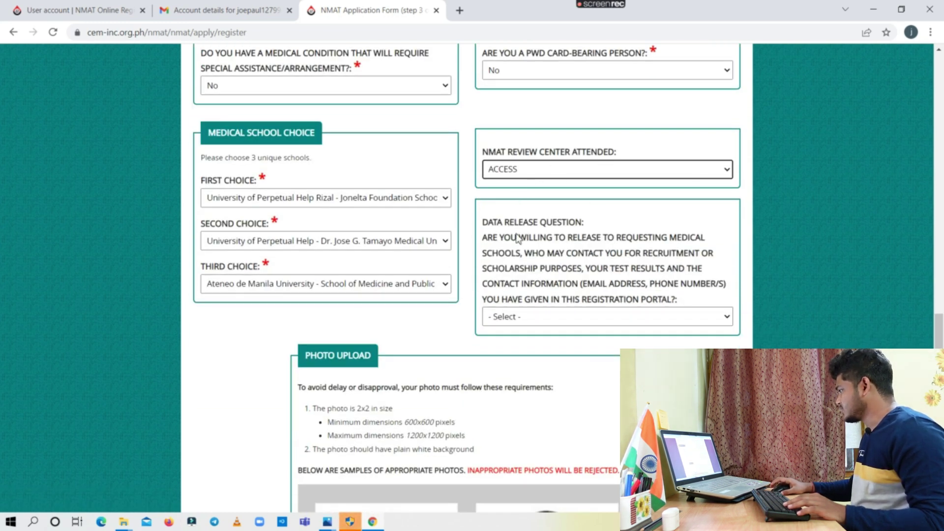
click(518, 317)
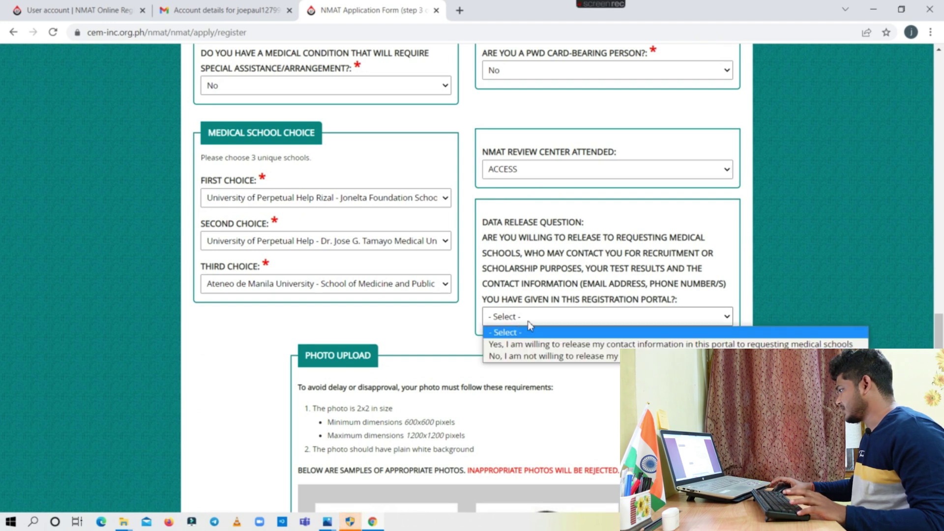
click(550, 356)
Upload drona (1).jpg from Downloads as the applicant's photo
scroll(566, 354, down, 7)
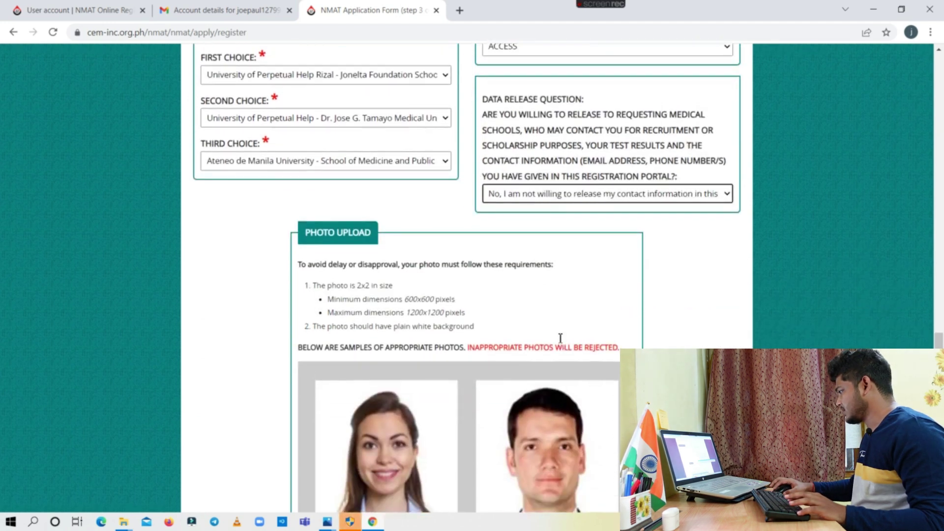
scroll(557, 336, down, 2)
scroll(558, 336, up, 4)
scroll(557, 336, down, 1)
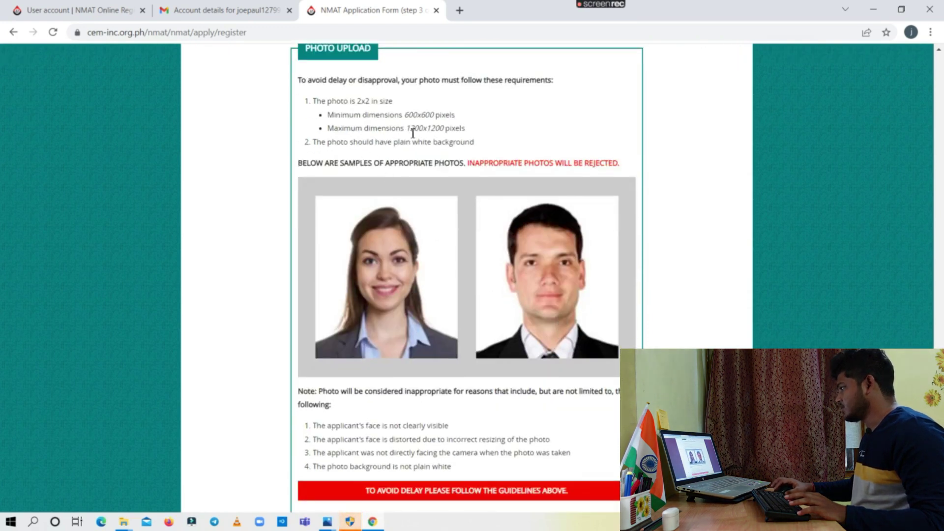
scroll(463, 170, down, 1)
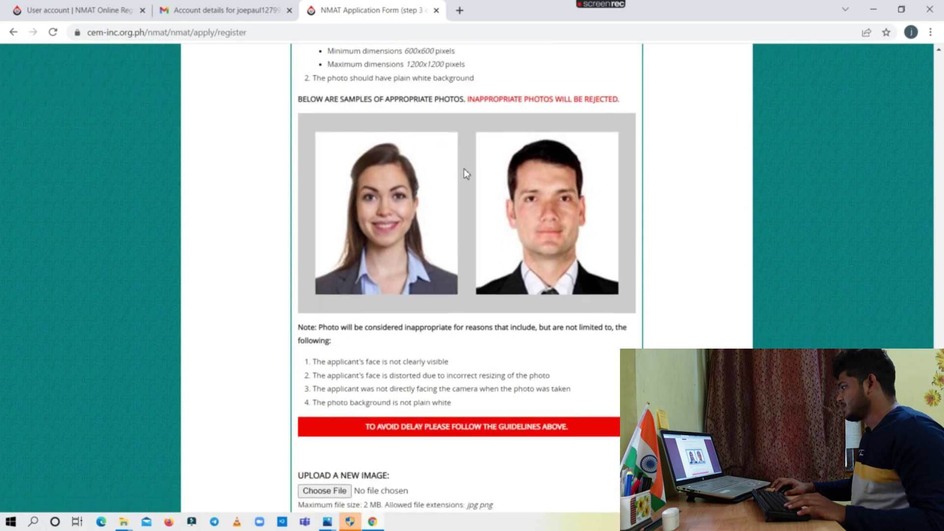
scroll(466, 173, down, 2)
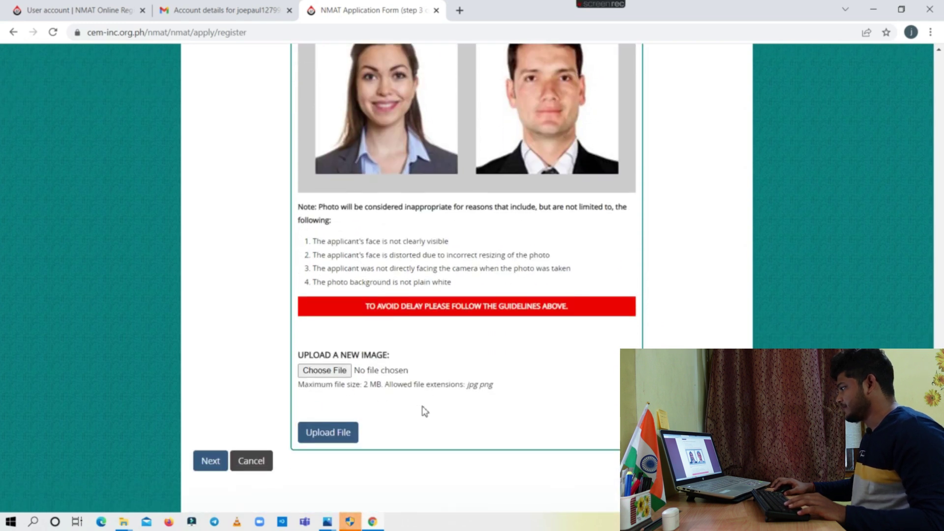
click(329, 372)
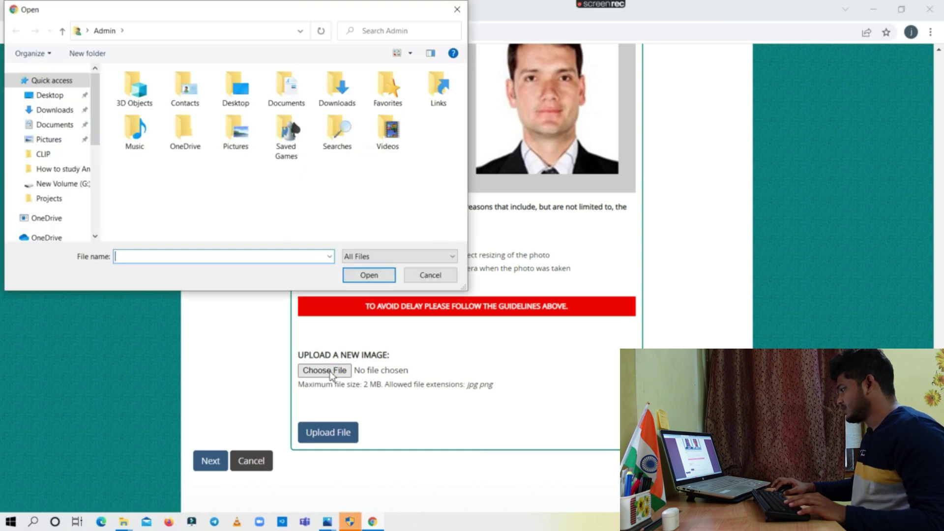
click(61, 112)
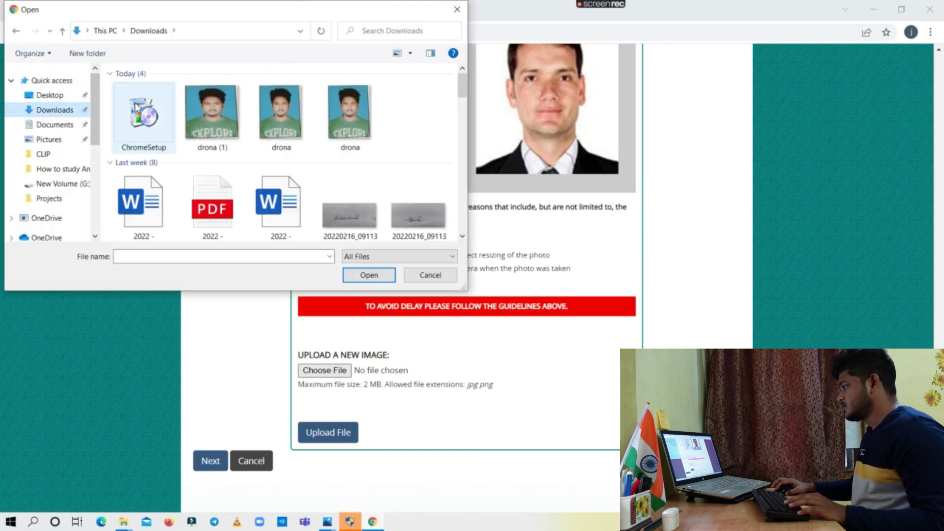
click(216, 125)
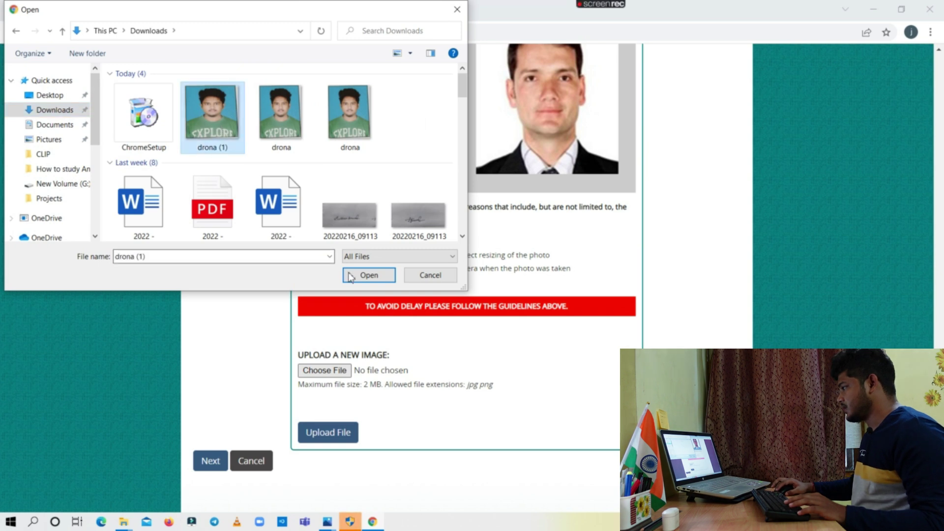
click(369, 275)
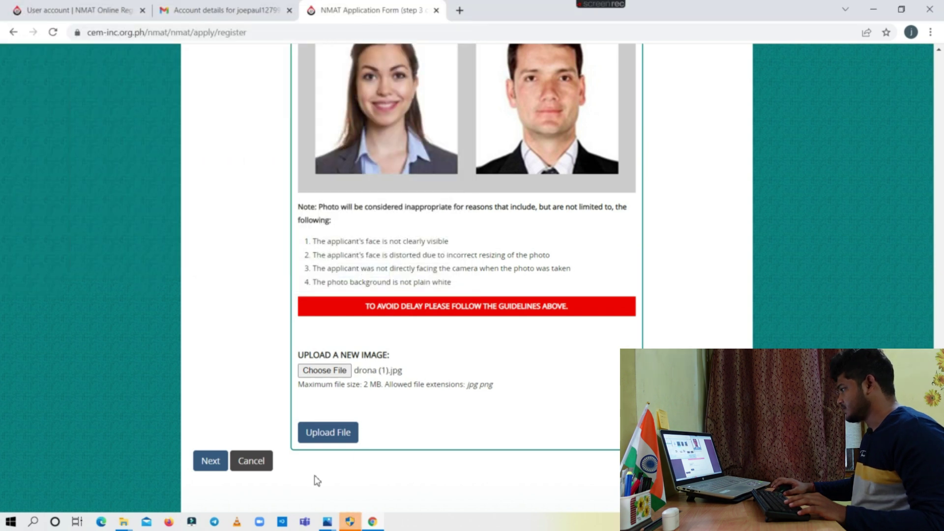
click(329, 438)
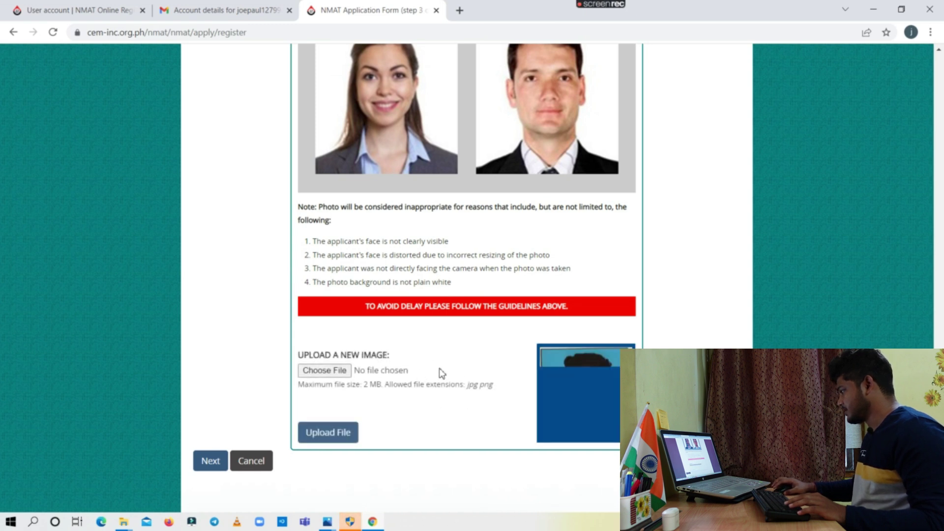
Proceed to the next application step
scroll(443, 369, down, 1)
scroll(429, 375, down, 1)
click(213, 399)
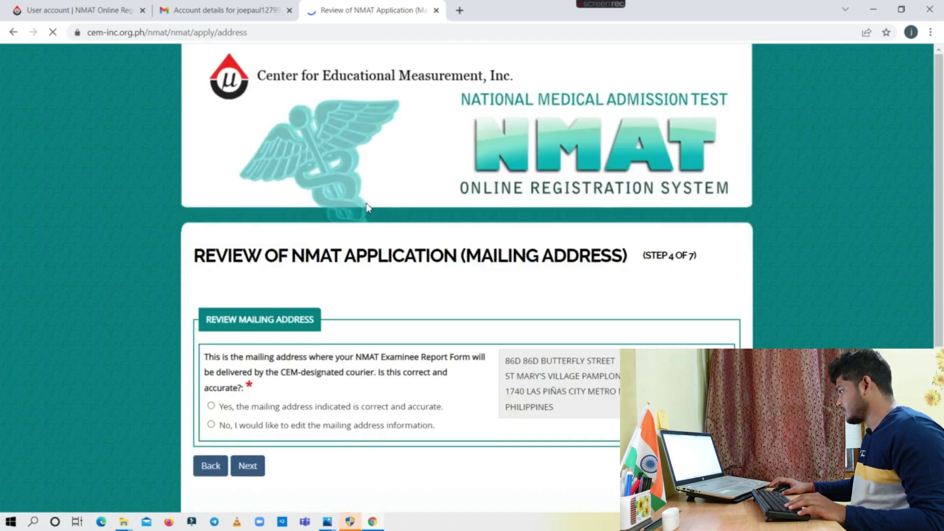
Confirm 'Yes, the mailing address indicated is correct and accurate' and continue to the application review
scroll(393, 280, down, 2)
scroll(426, 269, down, 1)
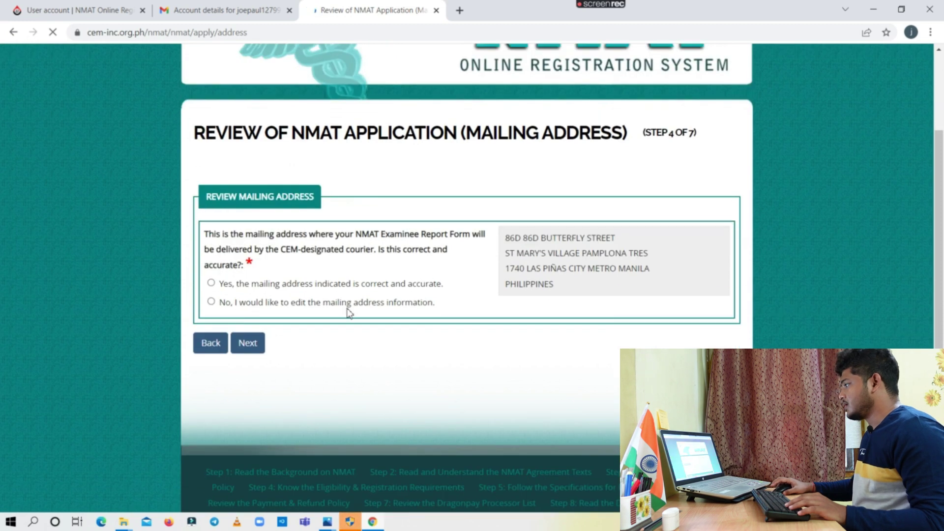
click(211, 284)
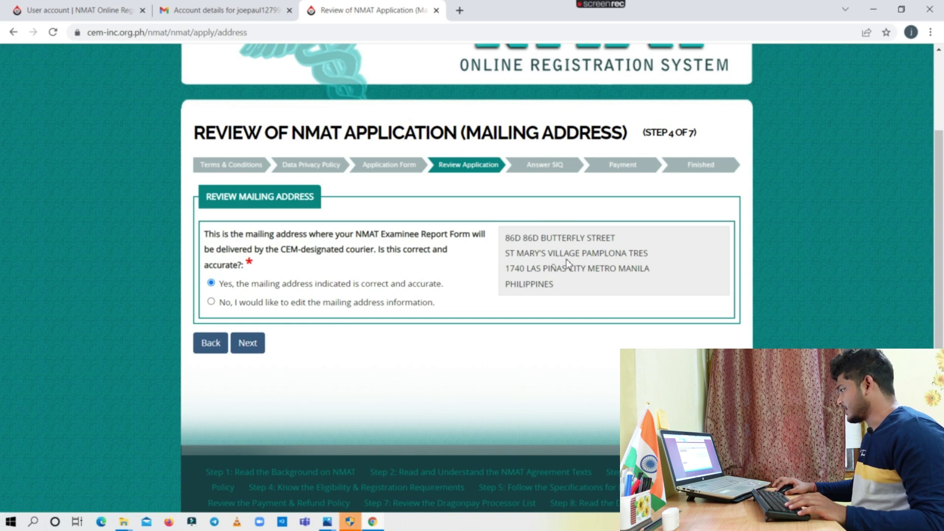
click(261, 343)
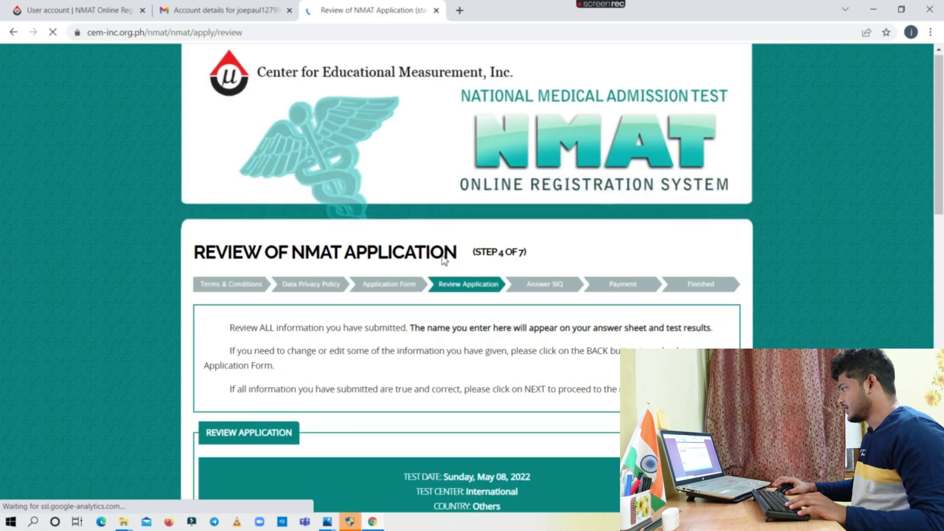
Read through the Review of NMAT Application page and continue to the questionnaire, step 5 of 7
scroll(442, 314, down, 4)
scroll(443, 314, down, 2)
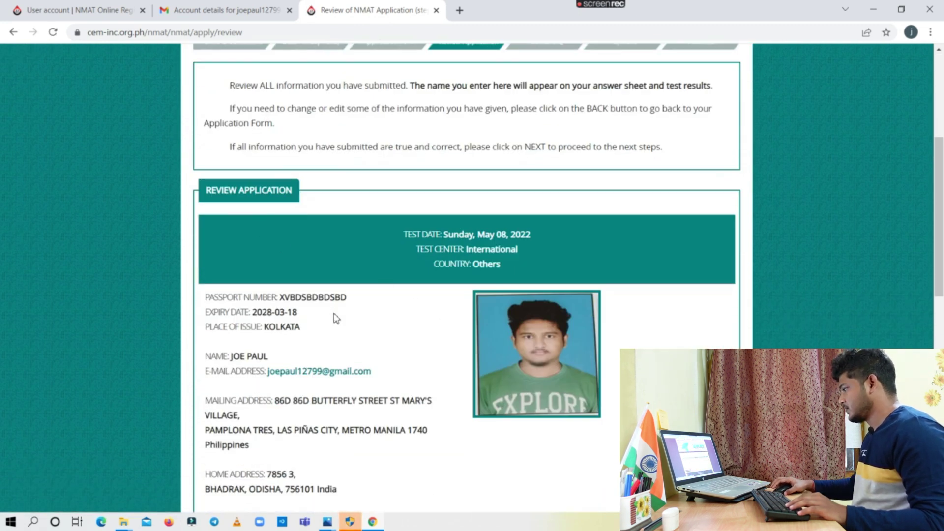
scroll(335, 316, down, 3)
scroll(295, 348, down, 1)
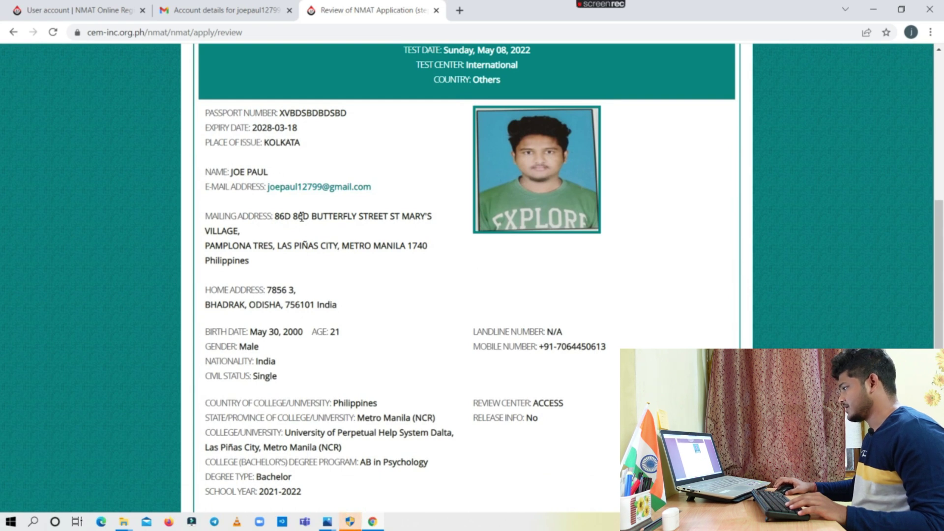
scroll(374, 230, down, 4)
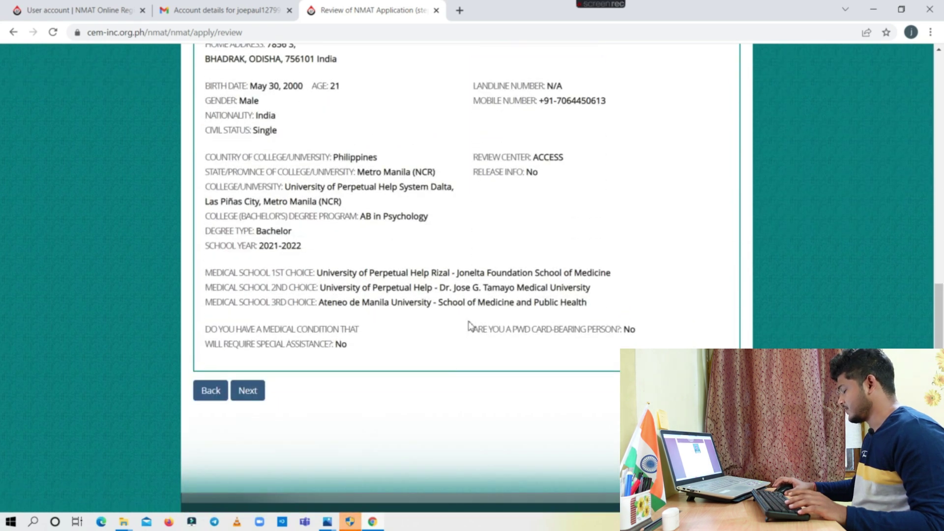
click(251, 393)
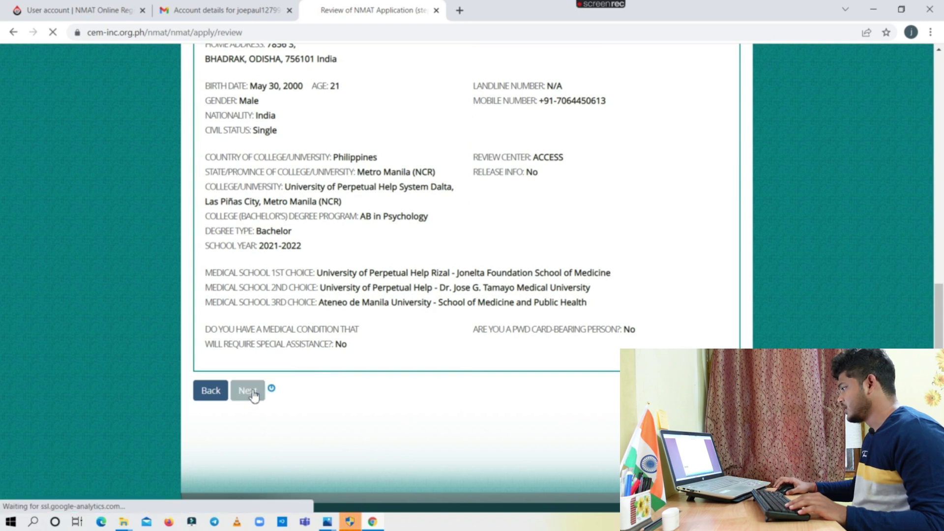
Set father's occupation to Others and mother's occupation to Unemployed
scroll(408, 349, down, 3)
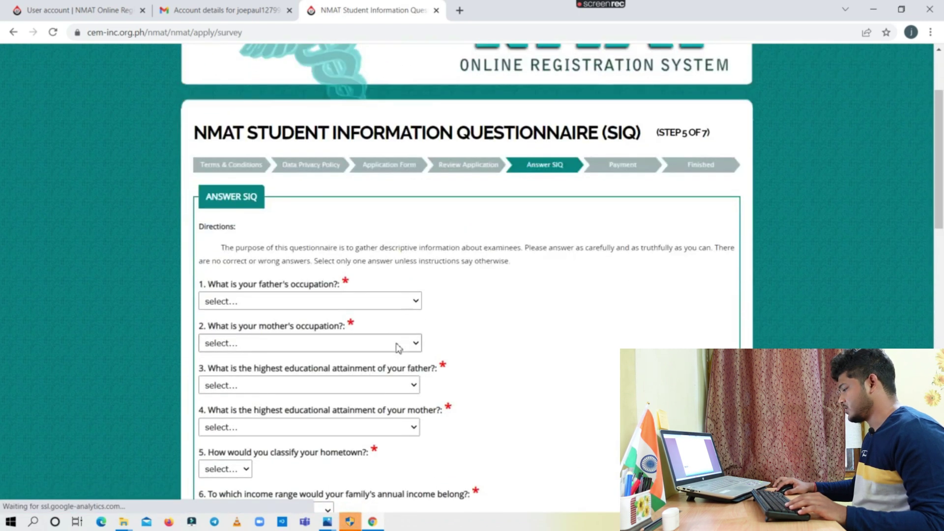
scroll(344, 275, down, 2)
click(379, 182)
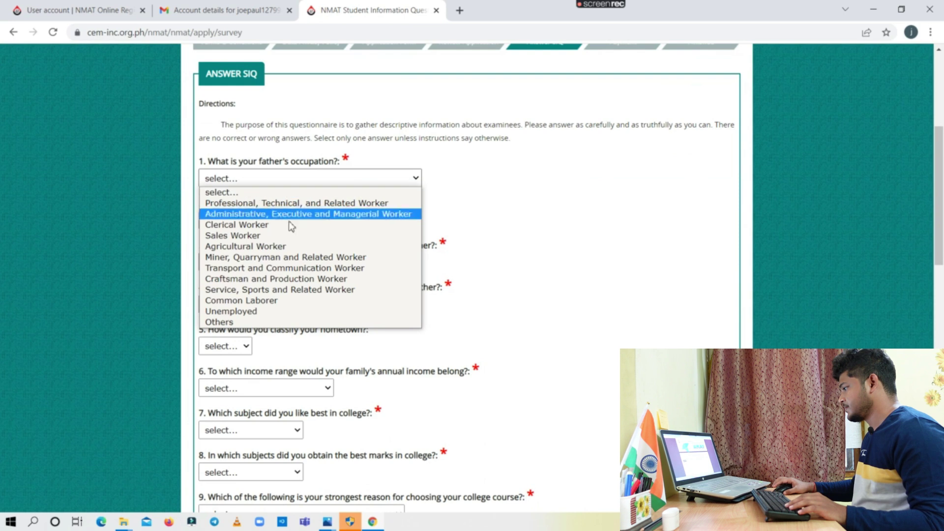
click(291, 225)
click(302, 221)
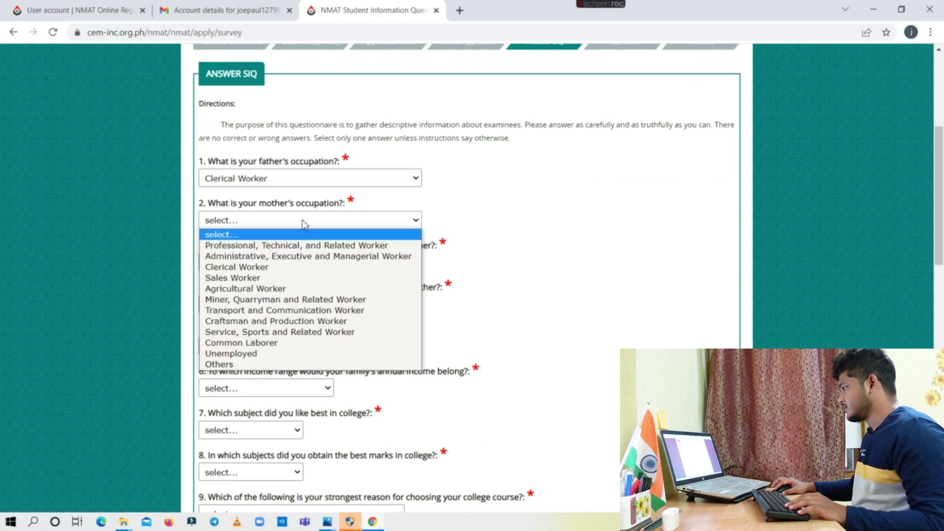
click(259, 354)
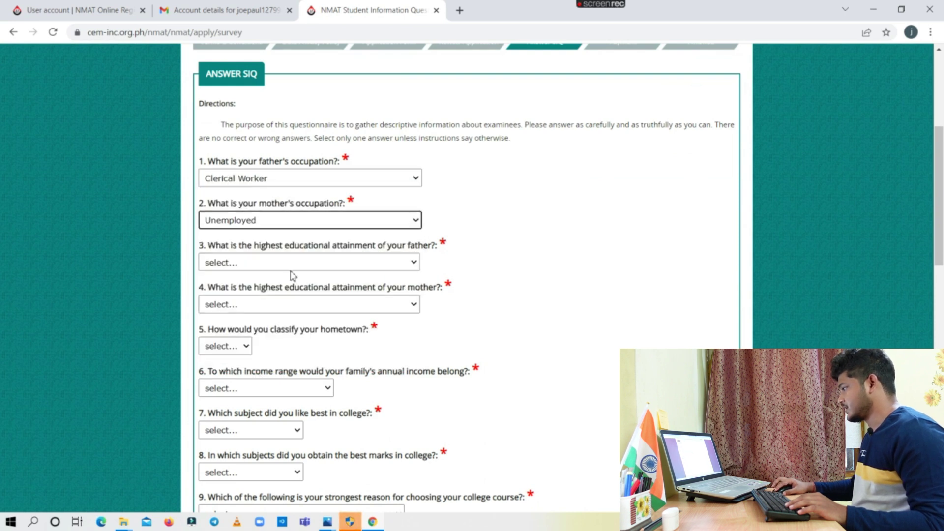
click(359, 183)
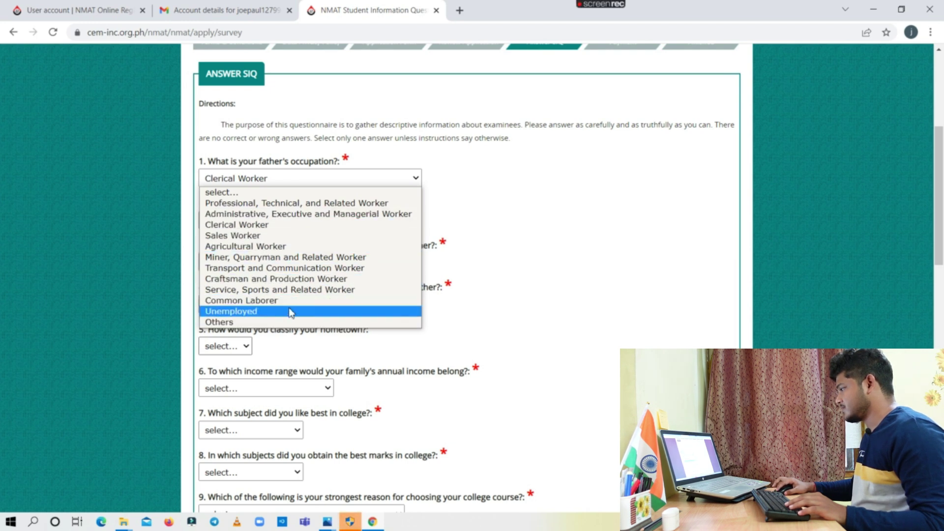
click(280, 323)
Set both parents' education to College graduate and classify the hometown as Urban
scroll(341, 306, down, 1)
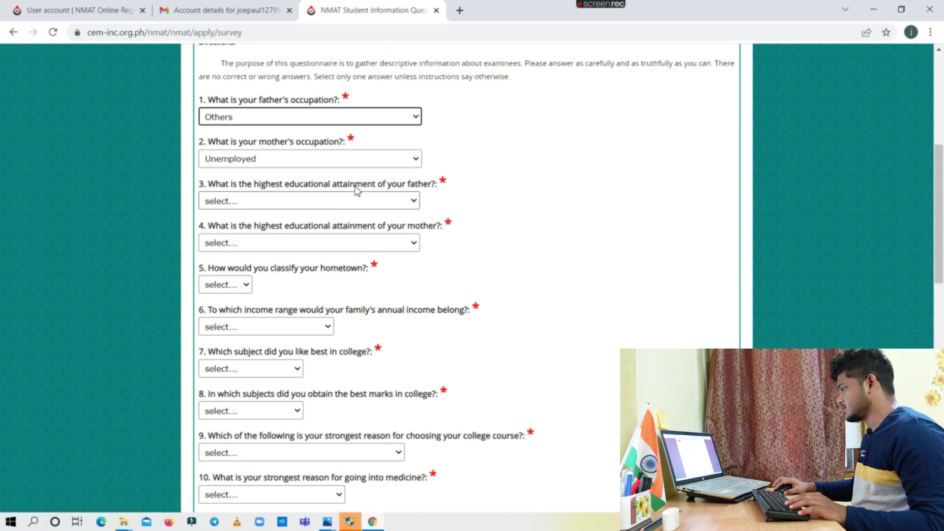
click(377, 203)
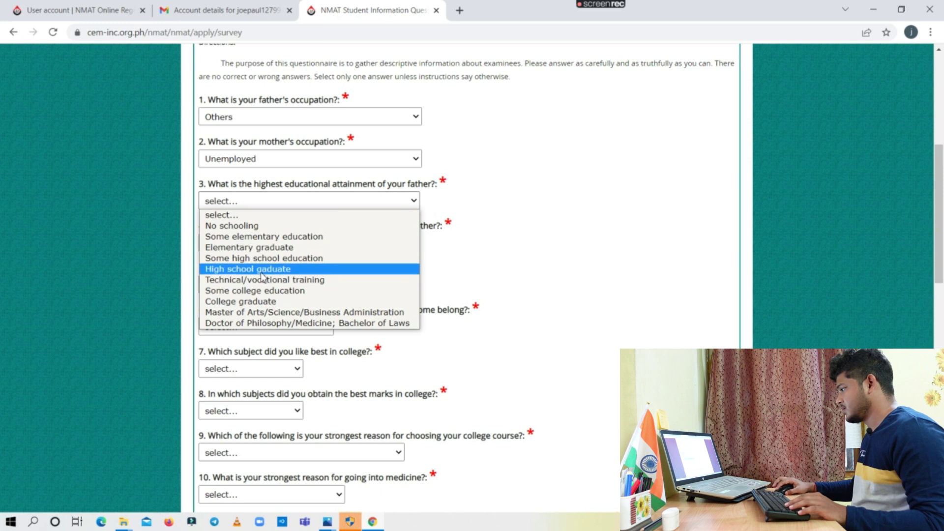
click(267, 302)
click(285, 249)
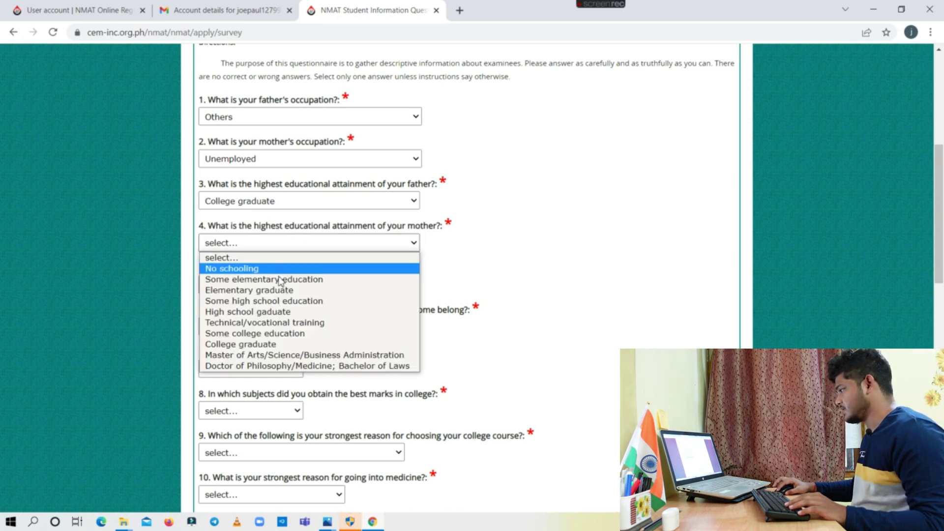
click(278, 345)
scroll(325, 258, down, 1)
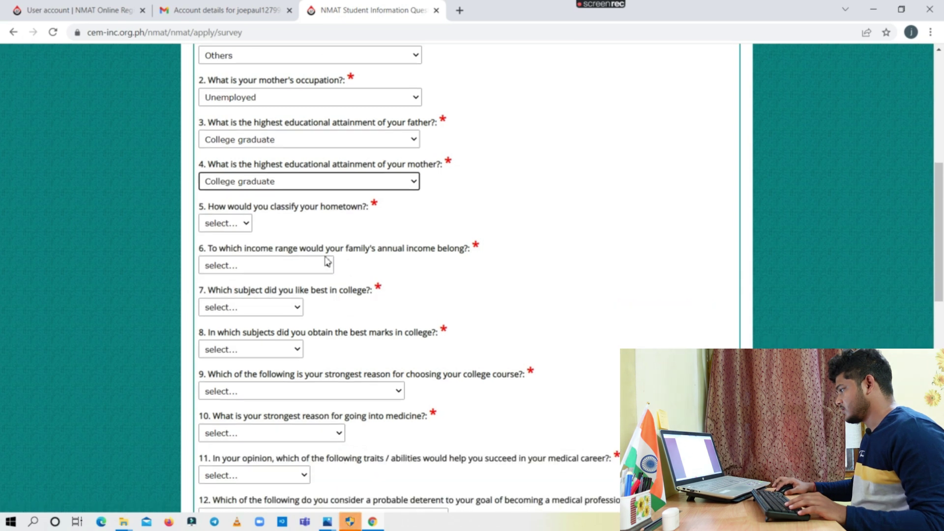
click(247, 225)
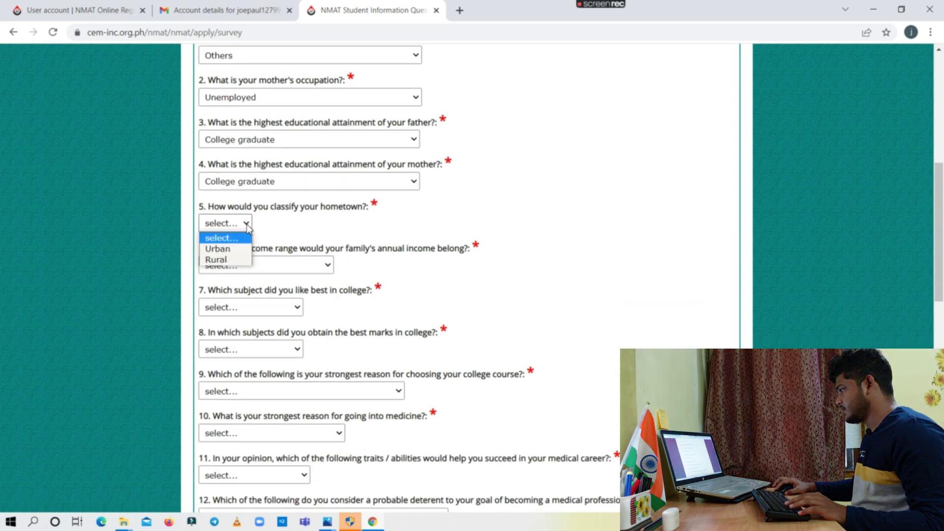
click(227, 249)
Set family income to Php 100,000–249,999, Mathematics for both subject questions, and personal liking as course reason
scroll(341, 231, down, 1)
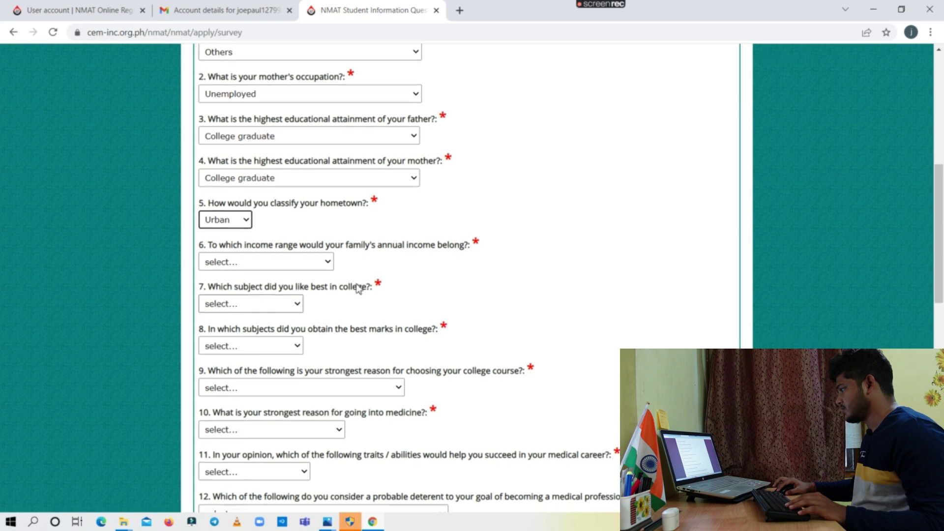
click(325, 205)
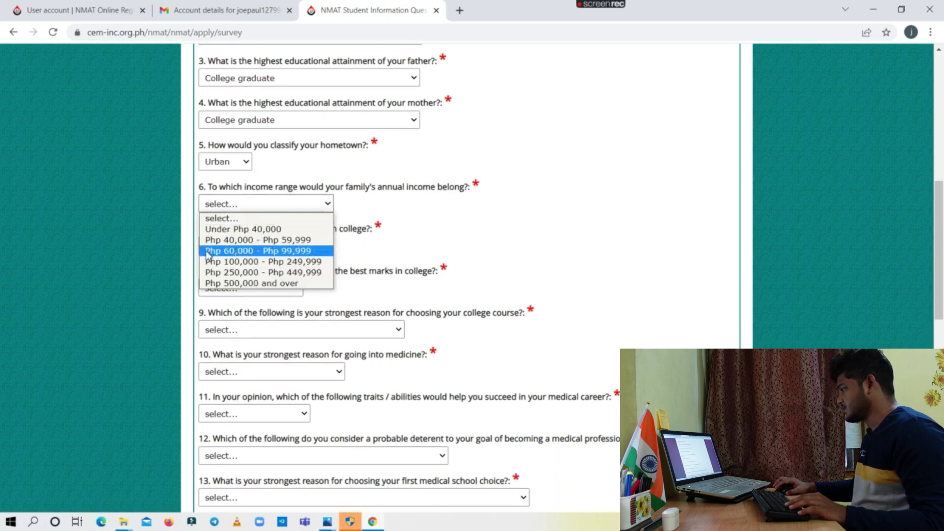
click(219, 264)
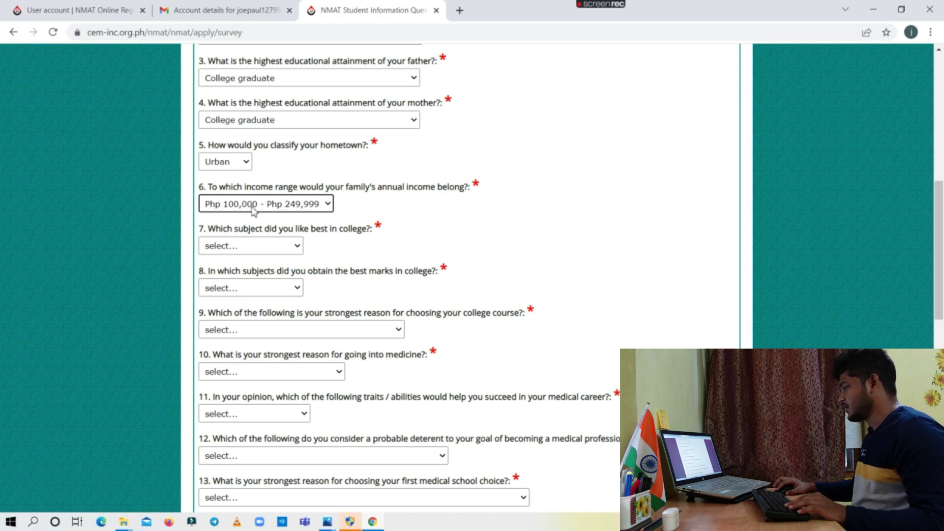
click(294, 247)
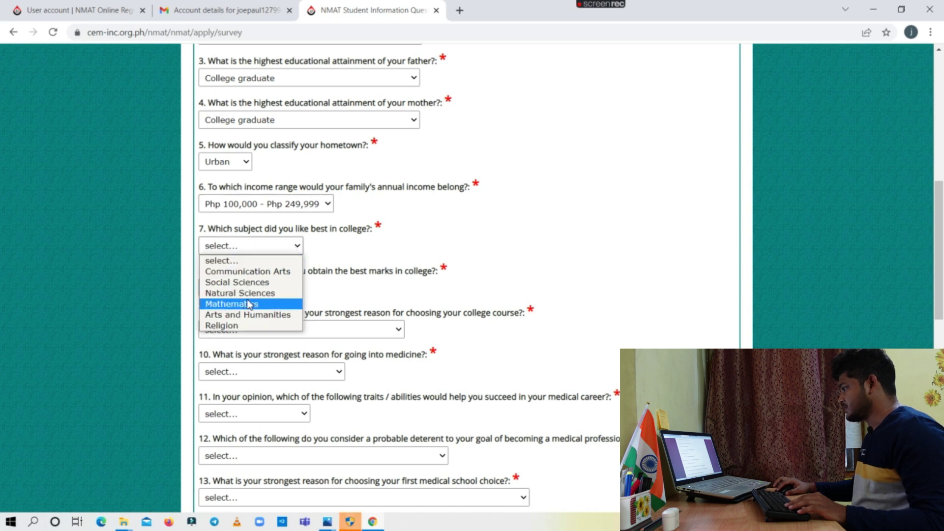
click(272, 304)
scroll(343, 308, down, 1)
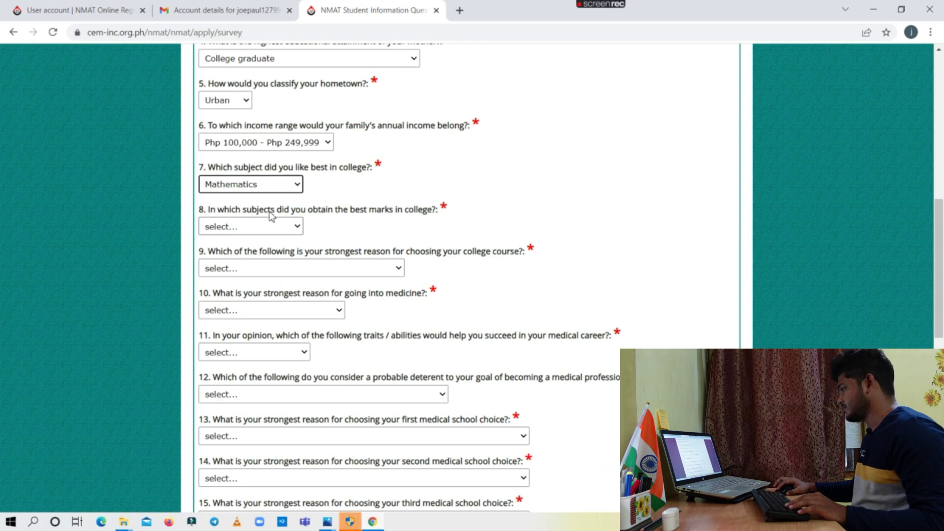
click(296, 227)
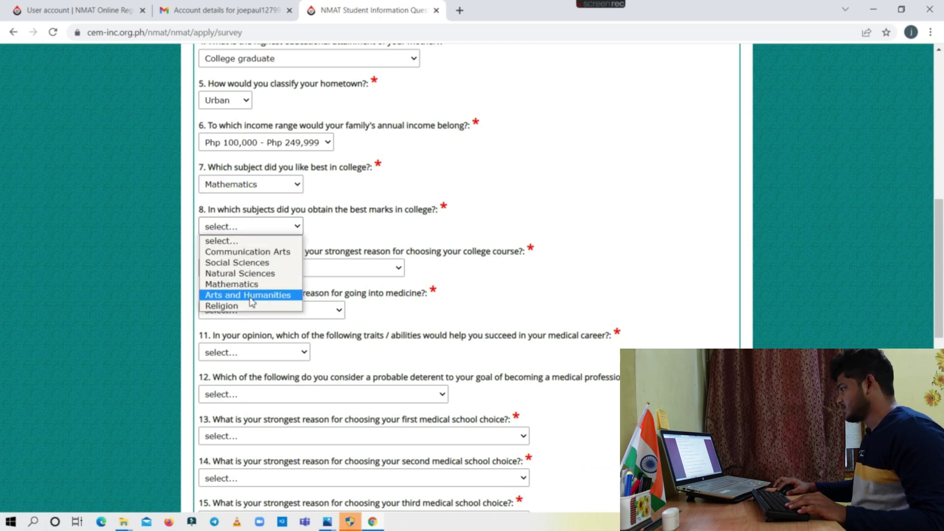
click(242, 286)
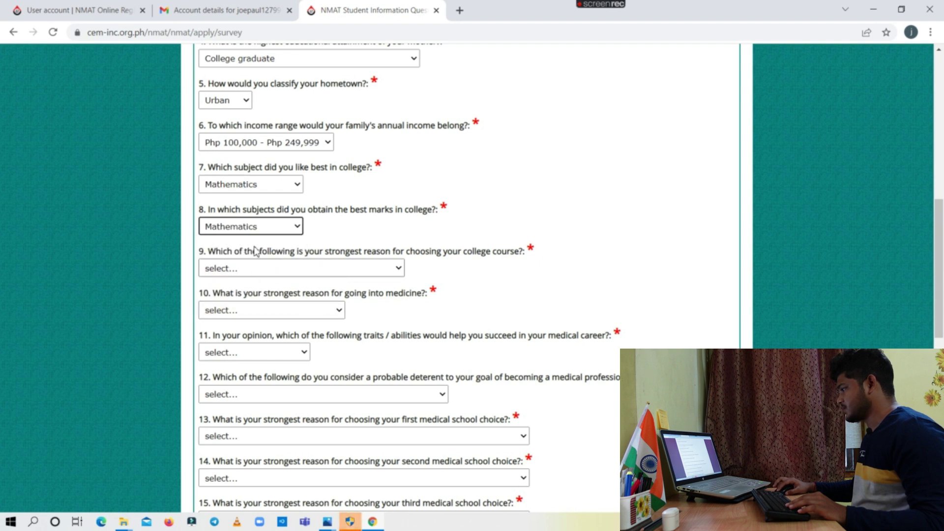
click(399, 269)
click(344, 302)
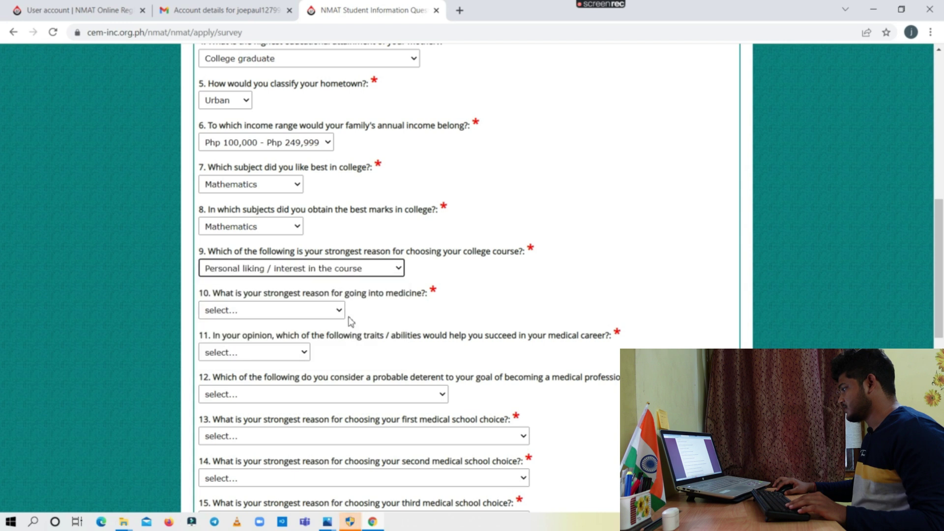
Answer Parent's advice for the medicine reason, Human relations skills for Q11, and Choice of medical school for Q12
scroll(351, 322, down, 3)
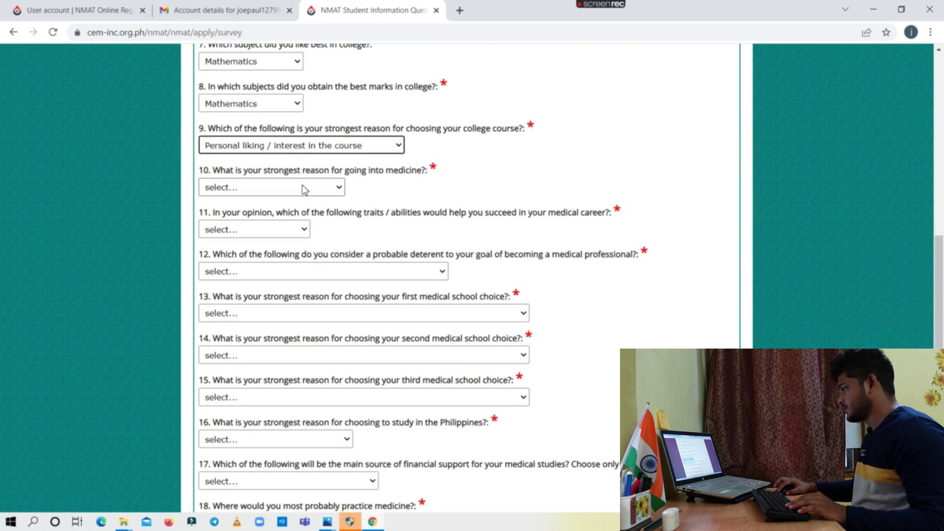
click(340, 188)
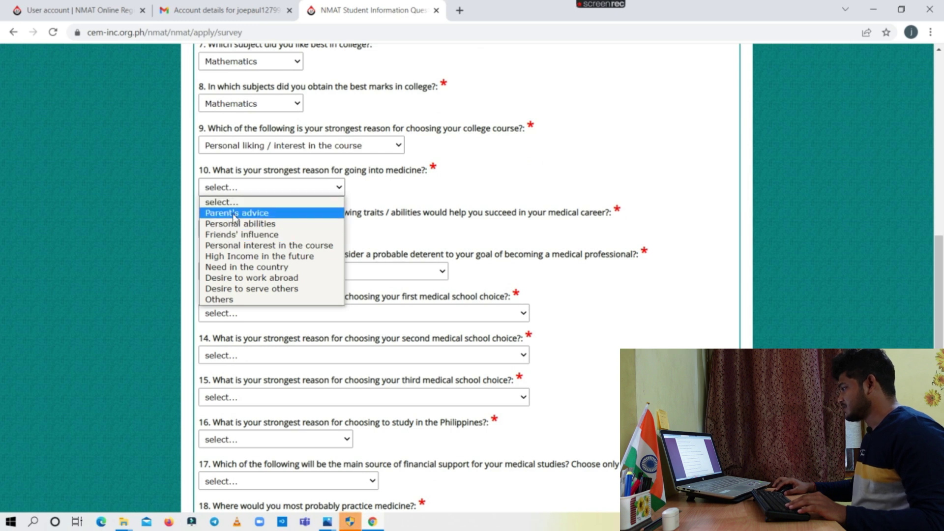
click(235, 214)
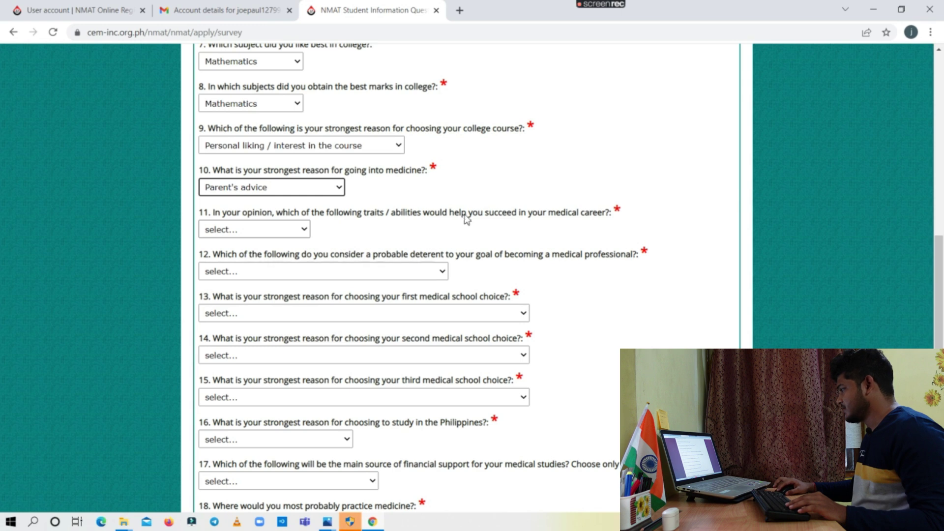
click(302, 231)
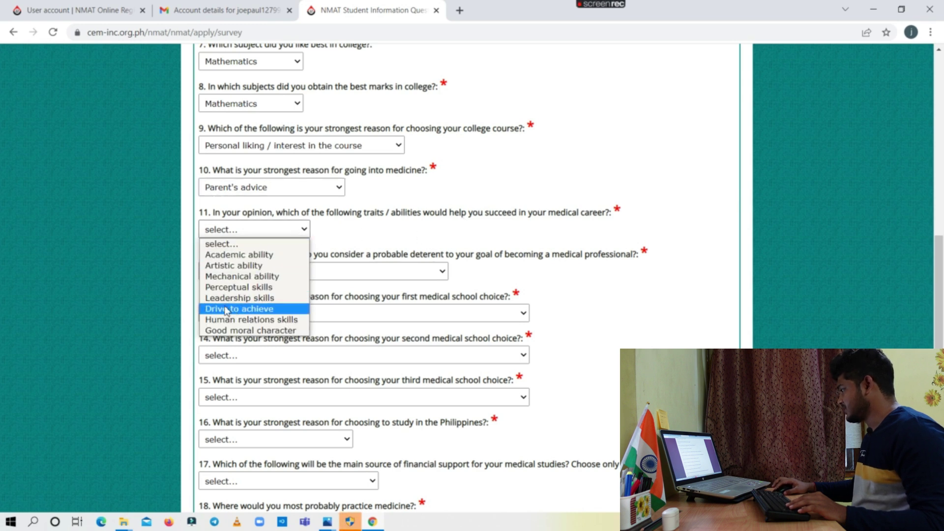
click(257, 321)
scroll(276, 197, down, 1)
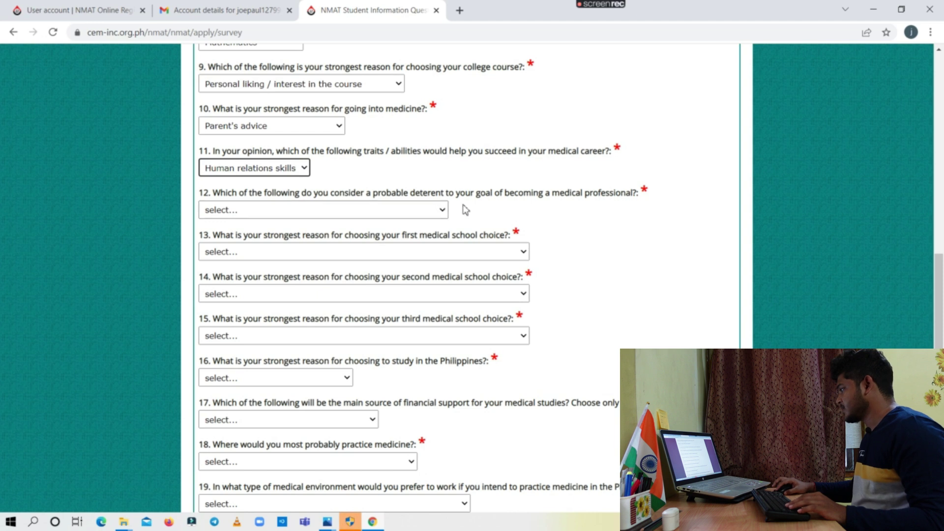
click(433, 212)
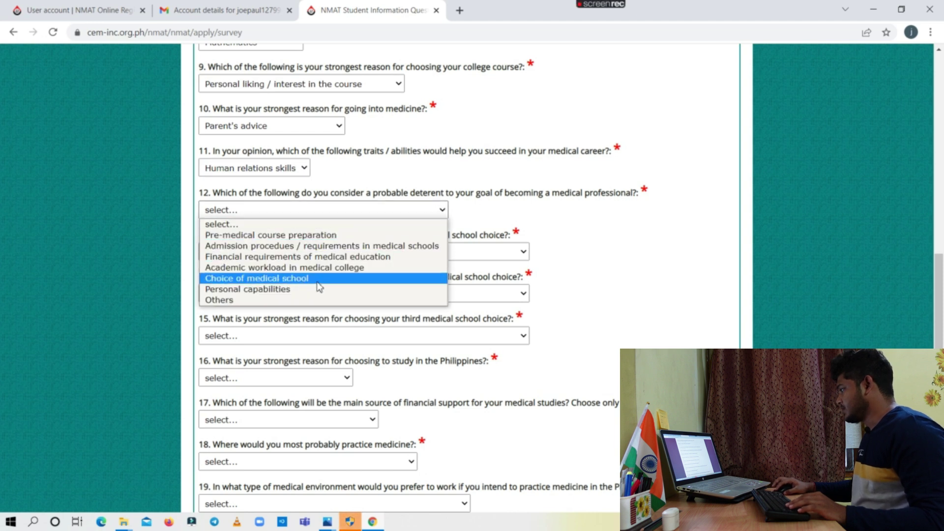
click(275, 279)
Answer Q13 with the likely-to-accept-me reason, and Q14 and Q15 with intended practice location
scroll(280, 222, down, 1)
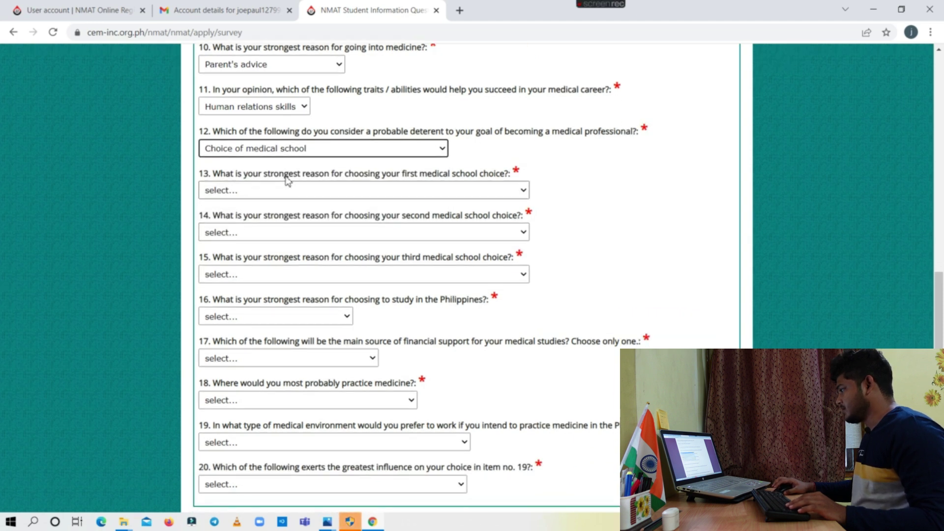
click(452, 193)
click(312, 235)
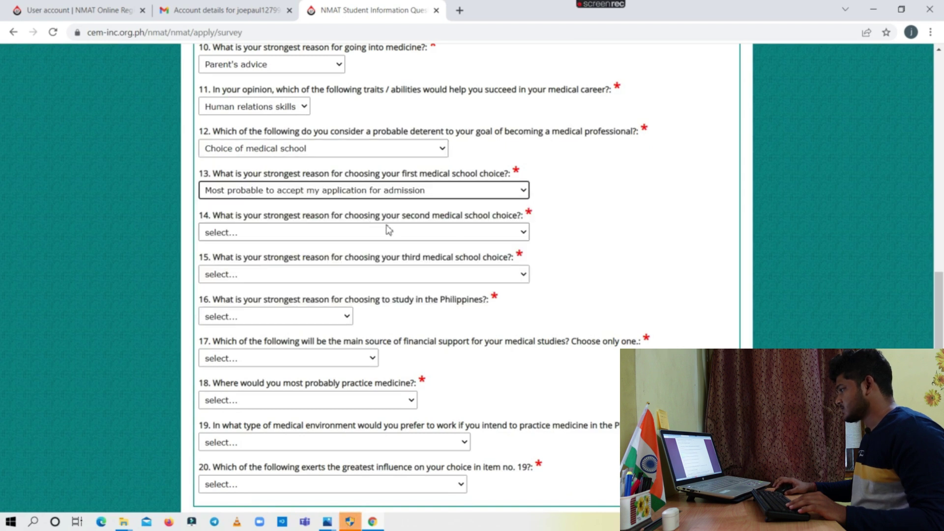
scroll(320, 202, down, 1)
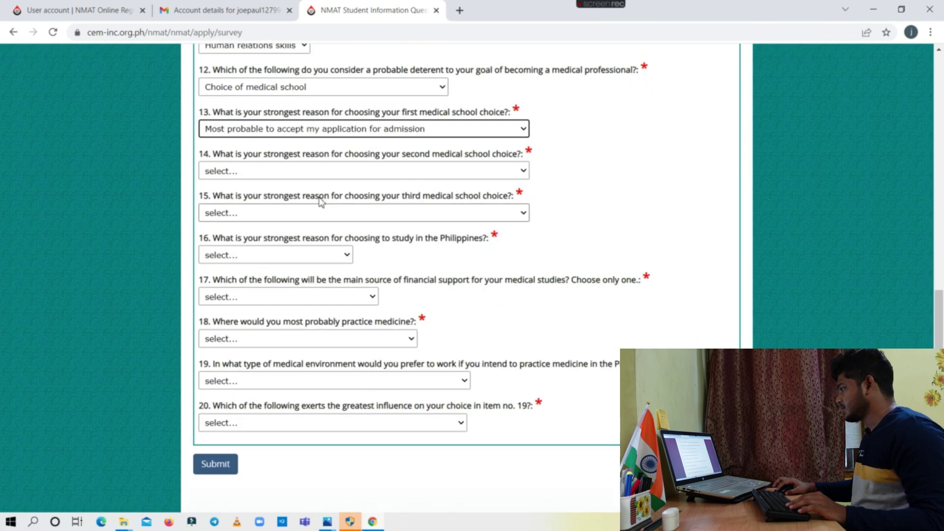
click(442, 175)
click(359, 263)
scroll(388, 212, down, 1)
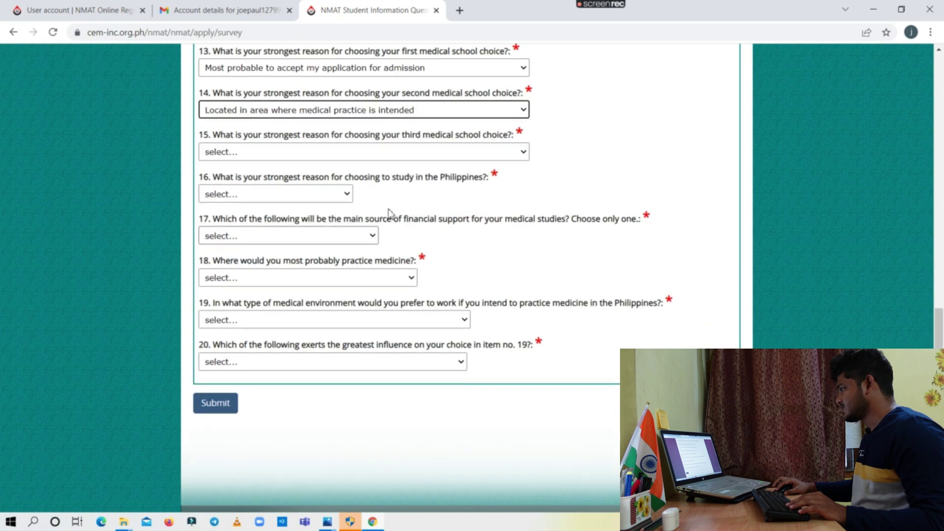
click(432, 151)
click(403, 240)
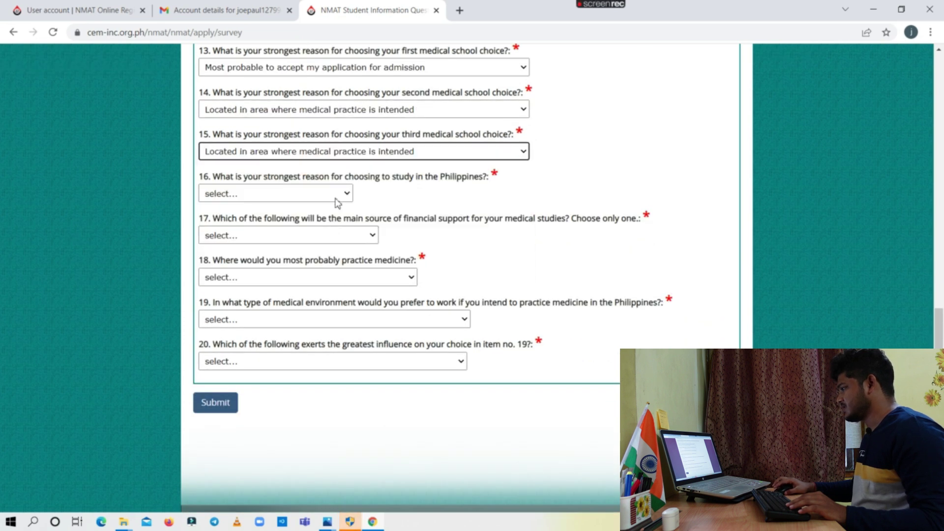
Set question 16's answer to Others after trying Scholarship offered and Plan to work later
click(338, 199)
click(291, 238)
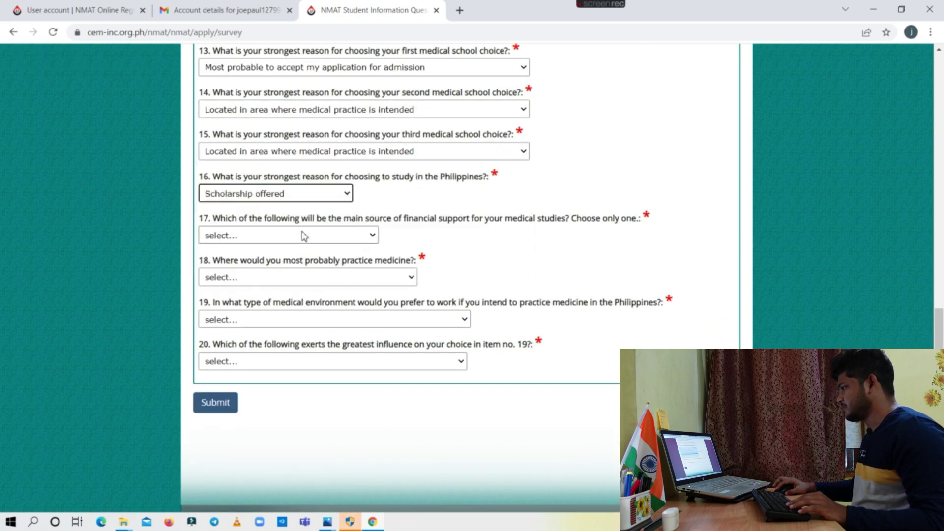
click(310, 195)
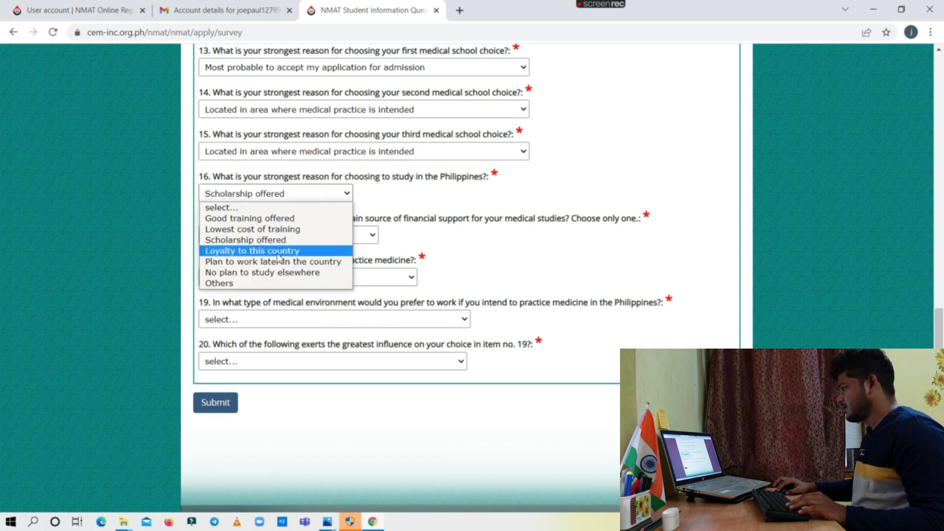
click(266, 261)
scroll(357, 197, down, 1)
click(311, 134)
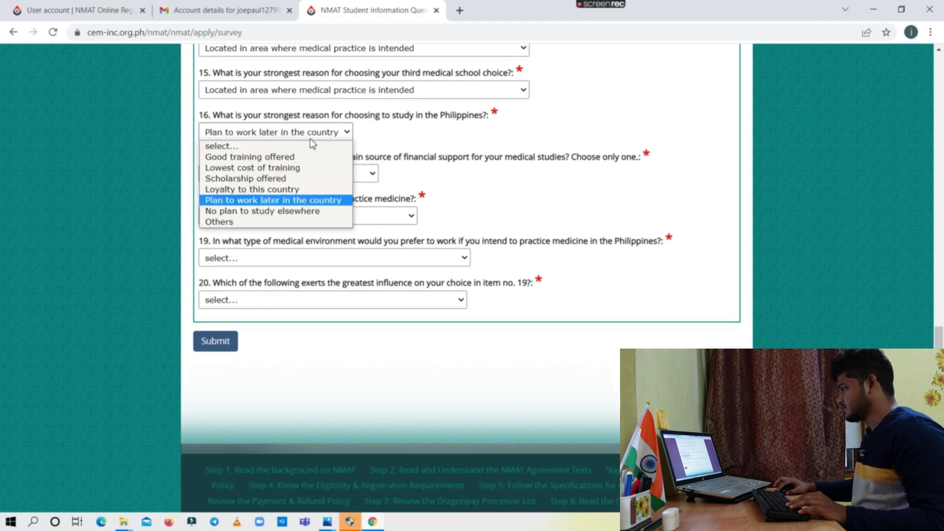
click(231, 221)
Answer Q17 with Scholarship / grants / military benefits and Q18 with In my hometown
click(339, 176)
click(284, 223)
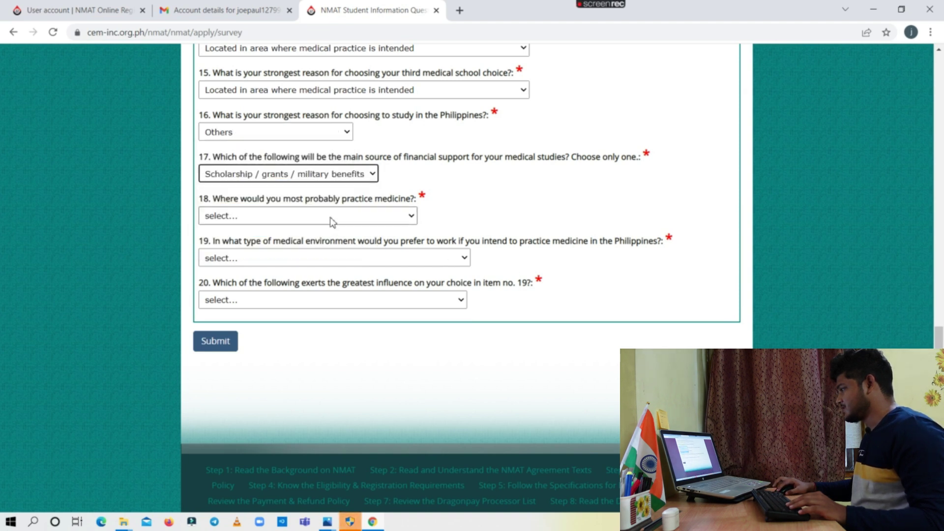
click(330, 216)
click(273, 252)
scroll(305, 192, down, 1)
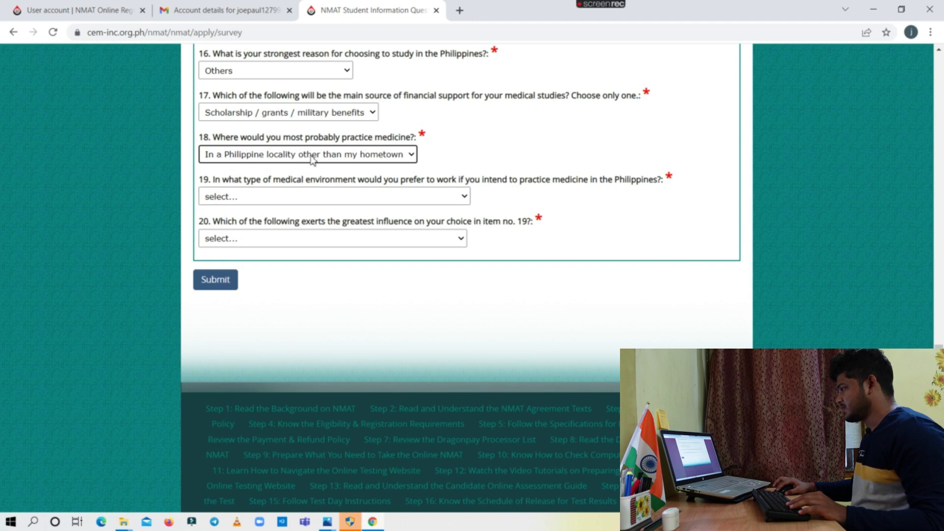
click(329, 156)
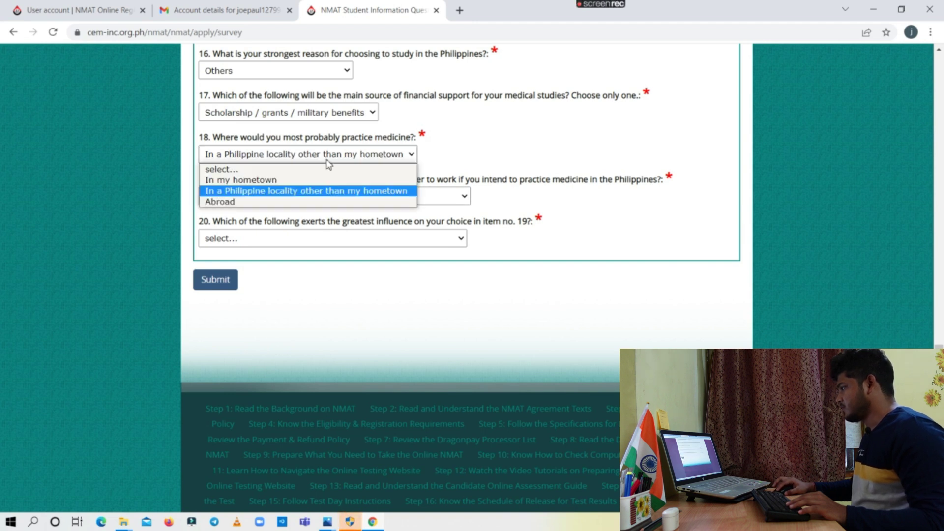
click(272, 185)
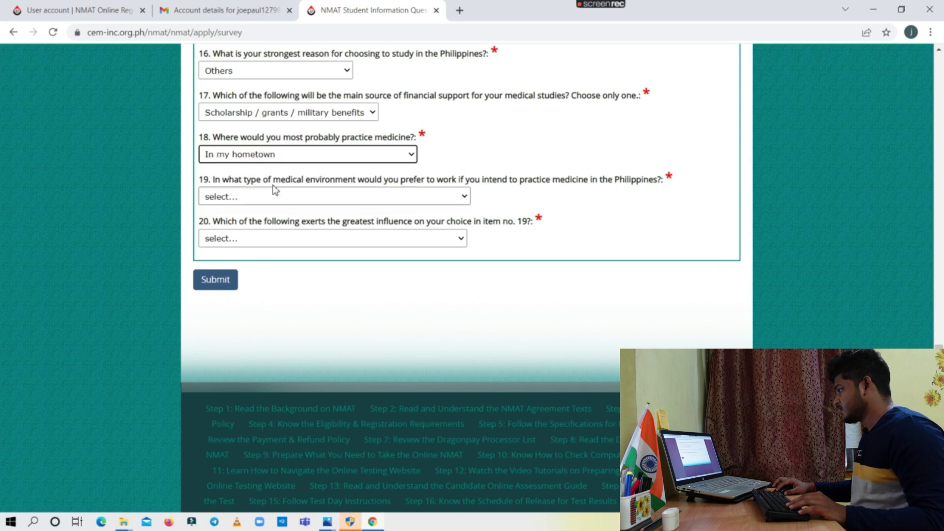
Choose rural government clinic for Q19 and better financial support for Q20, then submit the questionnaire
click(331, 203)
click(290, 243)
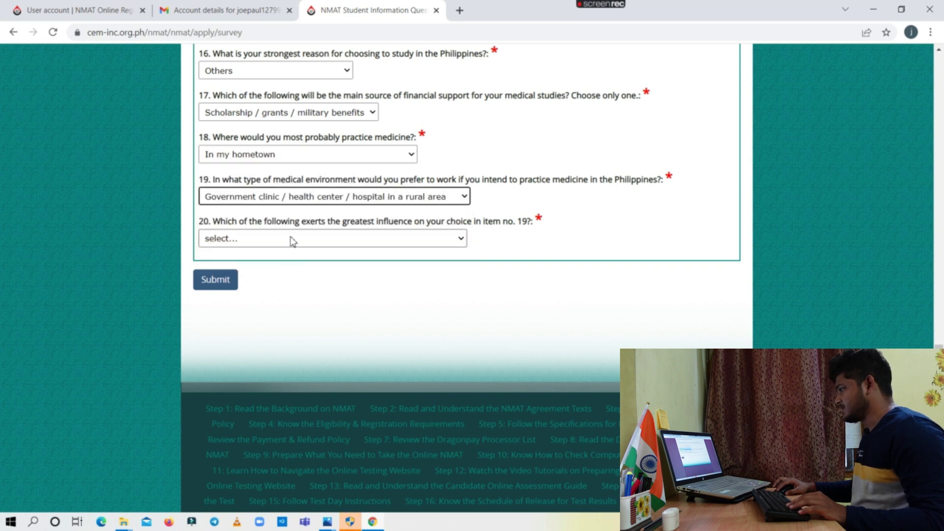
click(291, 239)
click(276, 266)
click(222, 283)
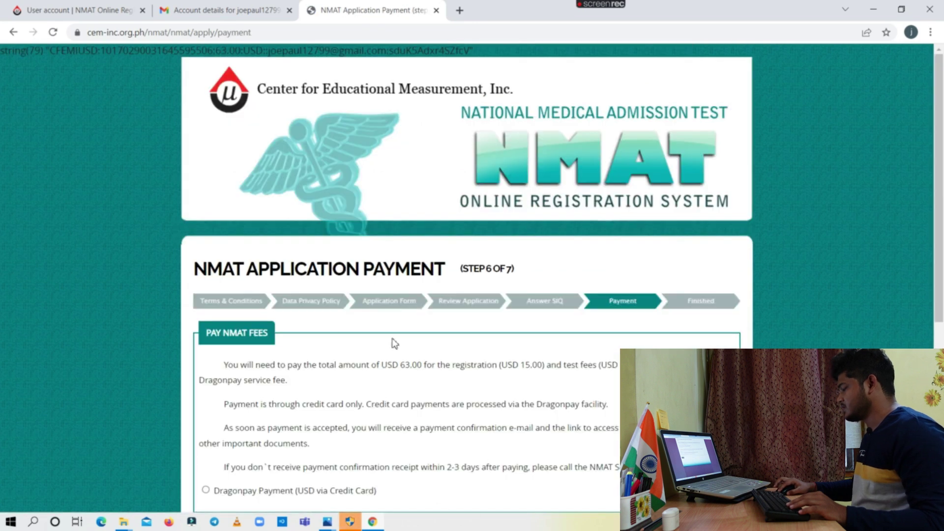
Select Dragonpay Payment (USD via Credit Card) for the USD 63.00 fee and submit
scroll(357, 328, down, 2)
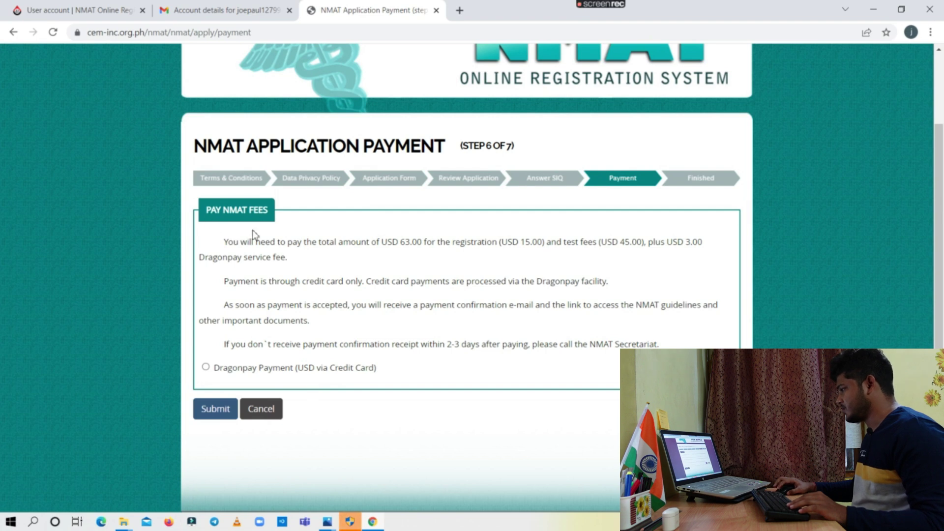
click(206, 367)
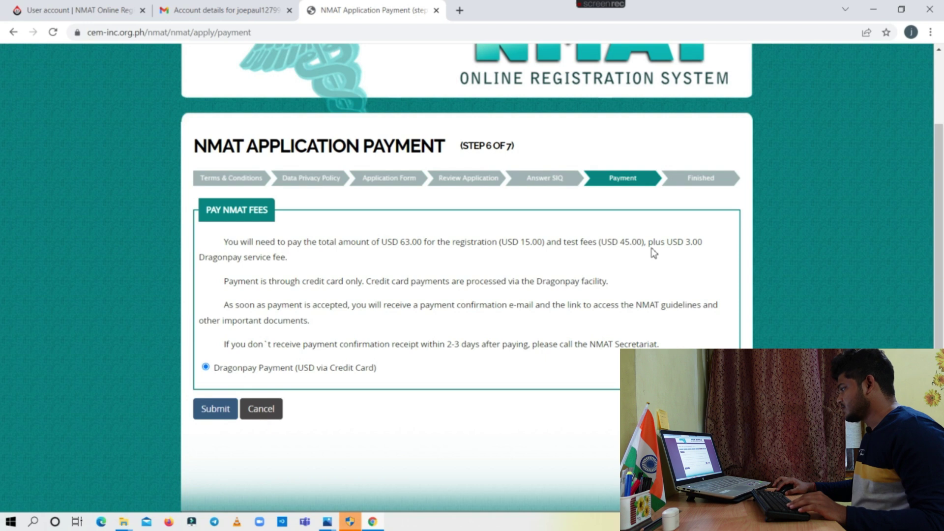
click(209, 415)
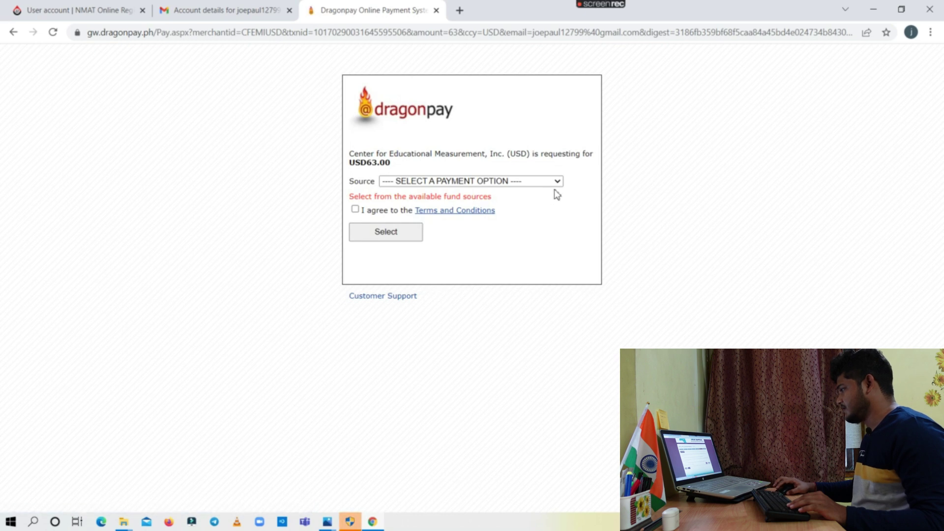
Set the Dragonpay payment source to Credit/Debit Card
click(545, 183)
click(413, 203)
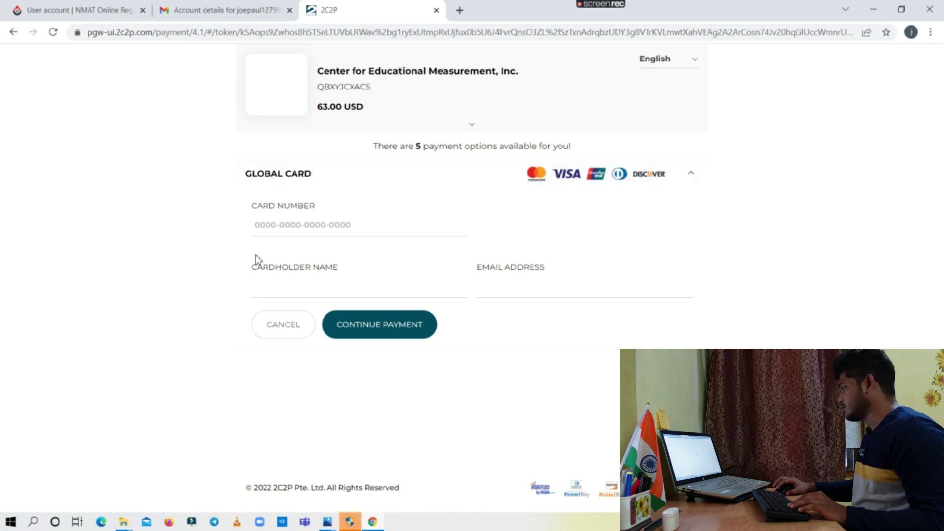
Attempt Continue Payment on the Global Card form with the cardholder name and e-mail left blank
click(350, 288)
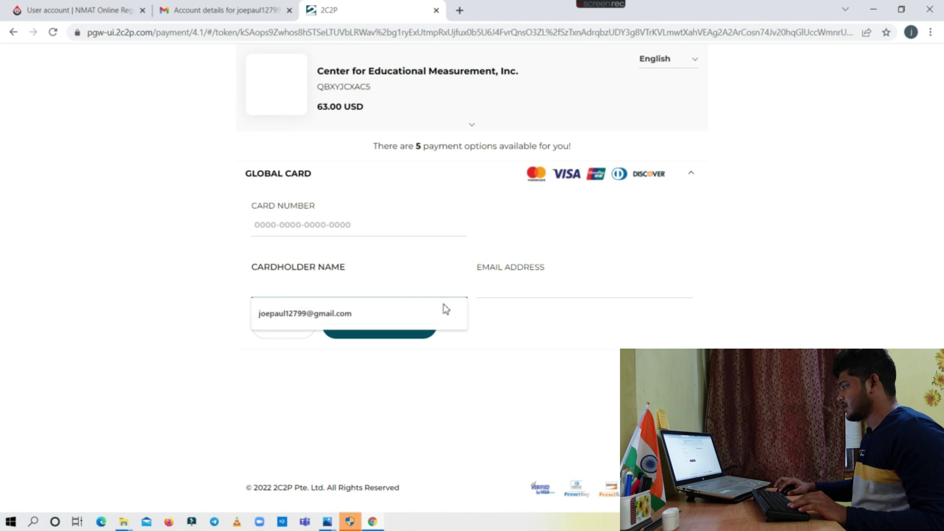
click(575, 374)
click(551, 291)
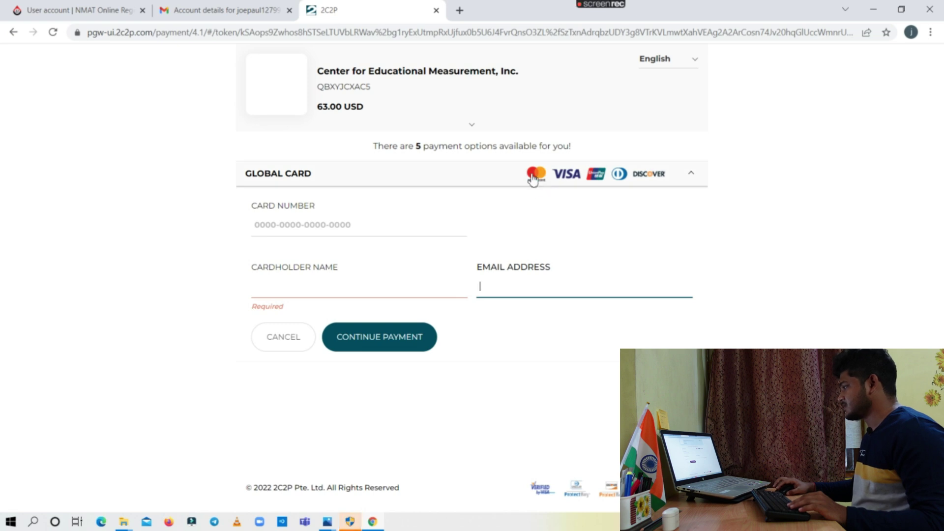
click(693, 176)
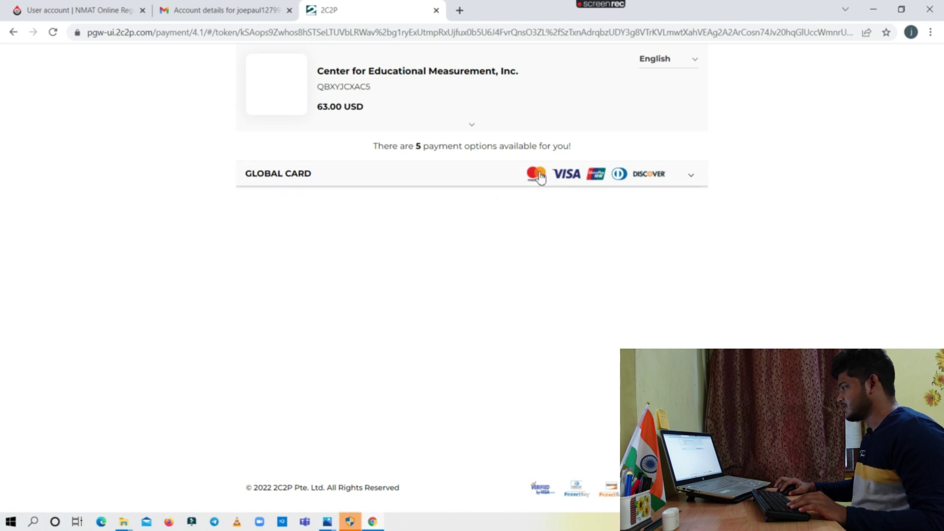
click(693, 177)
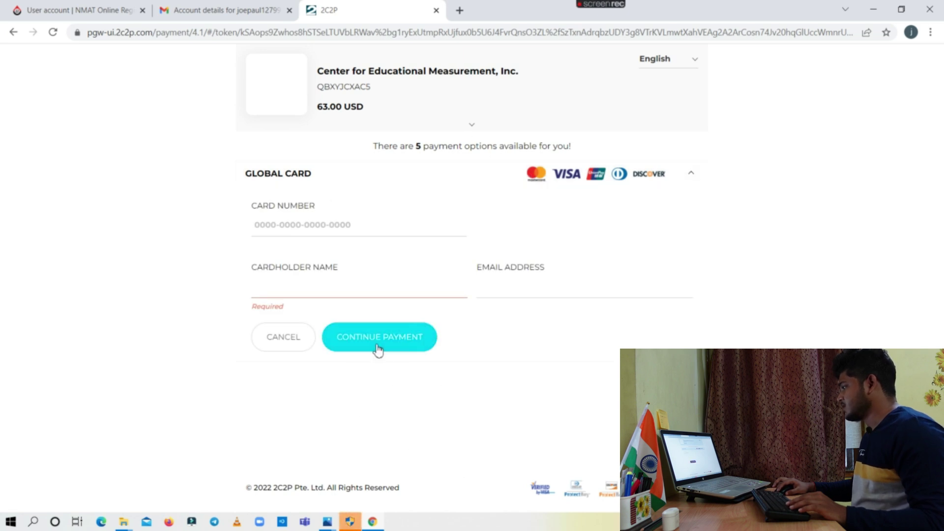
click(379, 352)
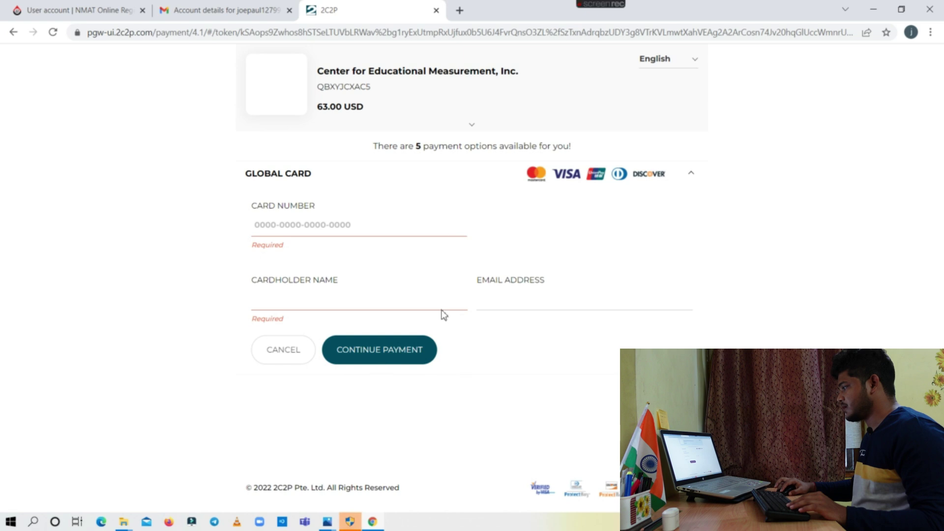